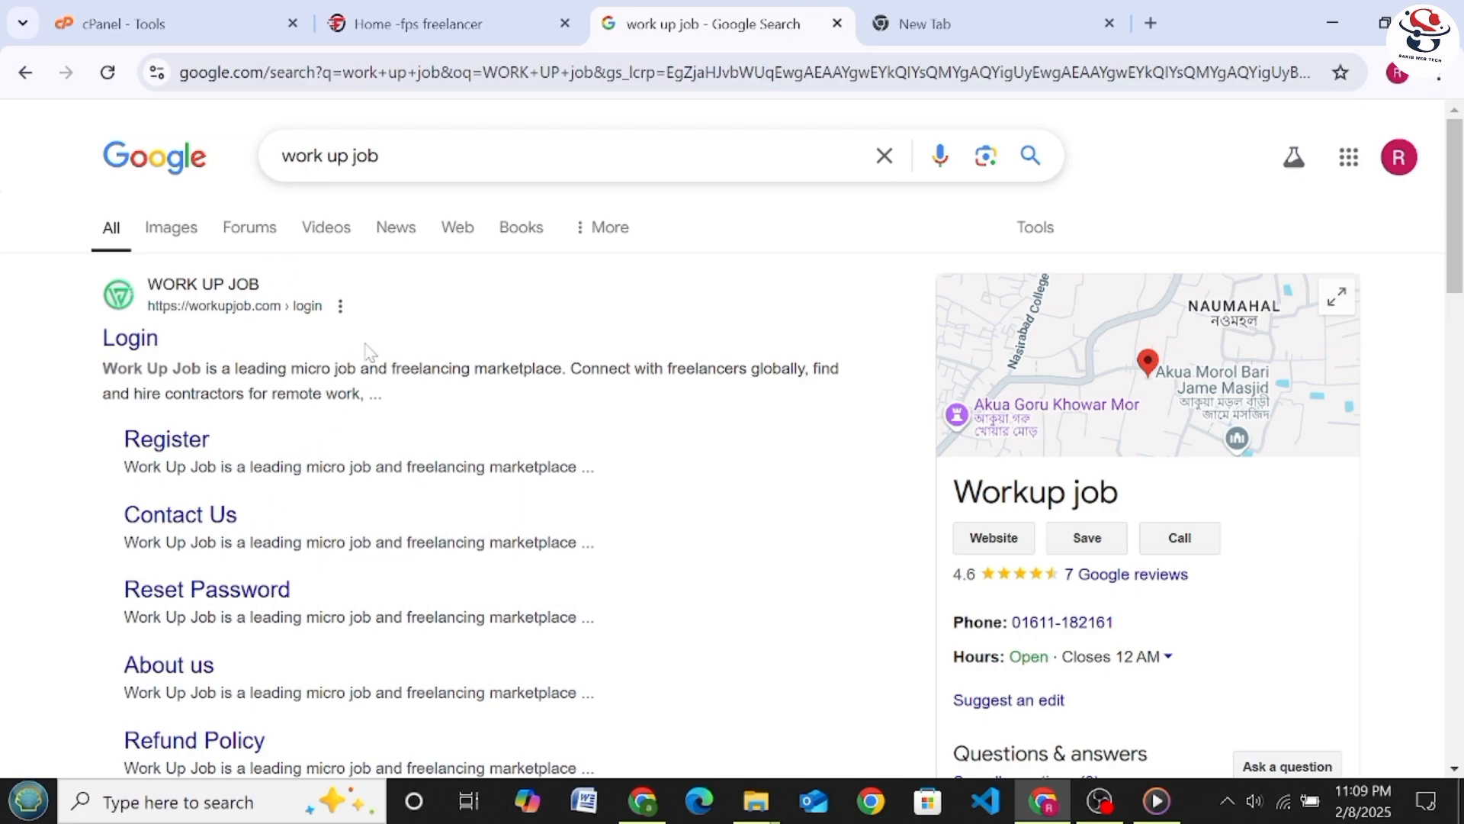
# Examine the Google results for "work up job" and the fpsfreelancer.com home page
pyautogui.scroll(-5, 379, 477)
pyautogui.scroll(5, 424, 479)
pyautogui.scroll(-3, 614, 350)
pyautogui.scroll(3, 615, 349)
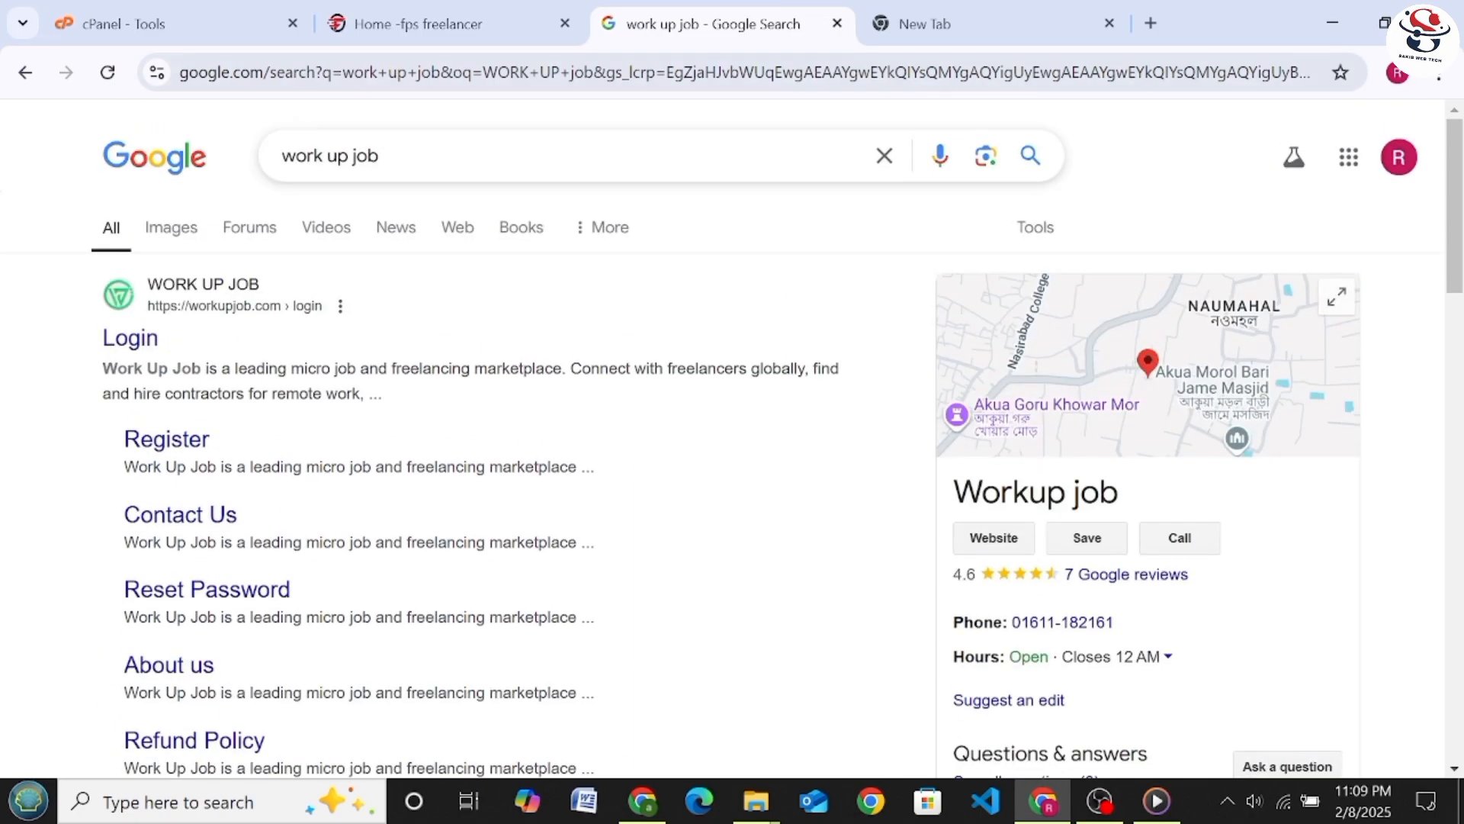
pyautogui.click(424, 6)
pyautogui.scroll(-10, 732, 382)
pyautogui.scroll(12, 582, 501)
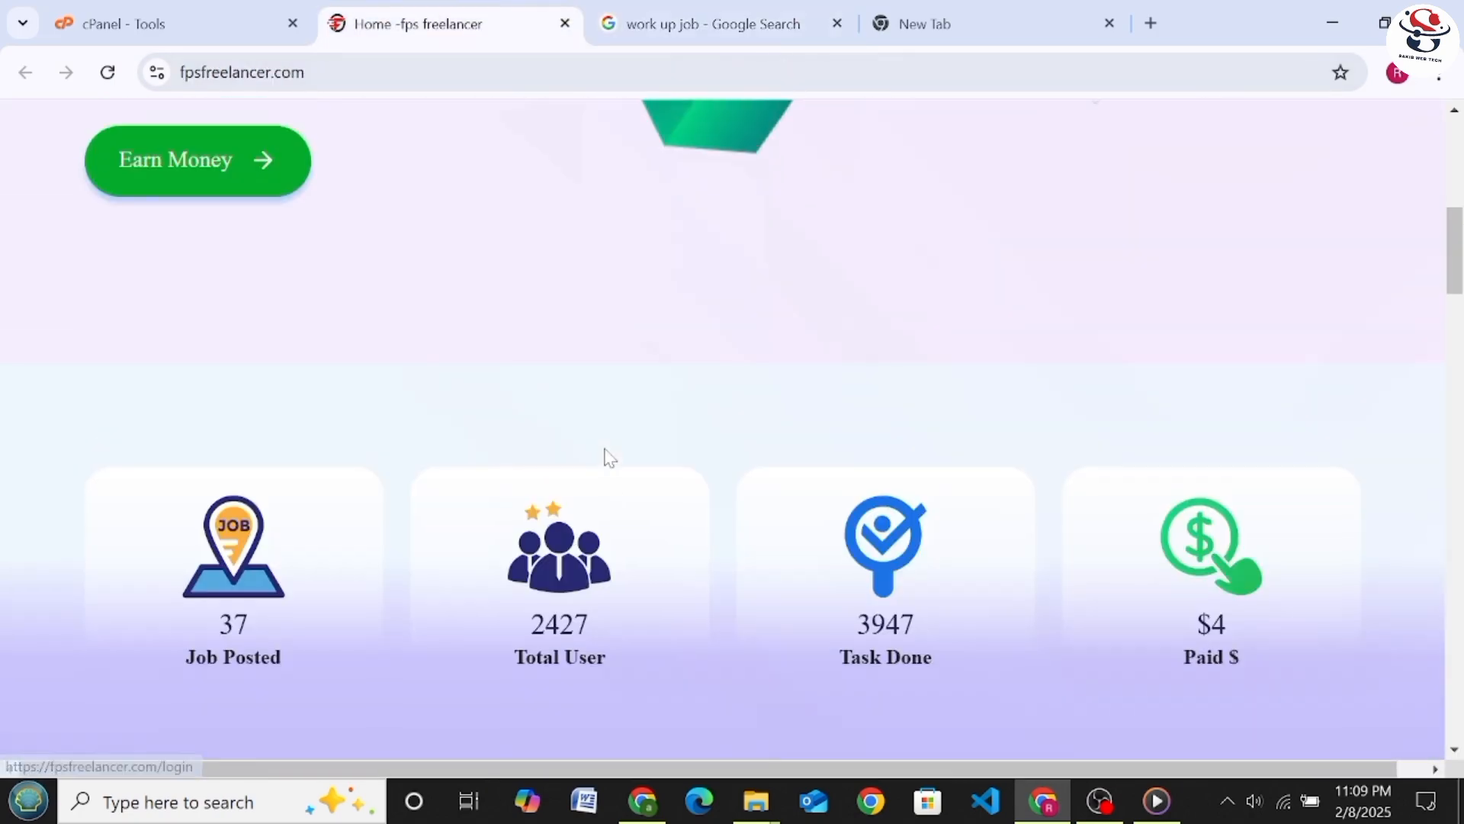
pyautogui.scroll(9, 610, 457)
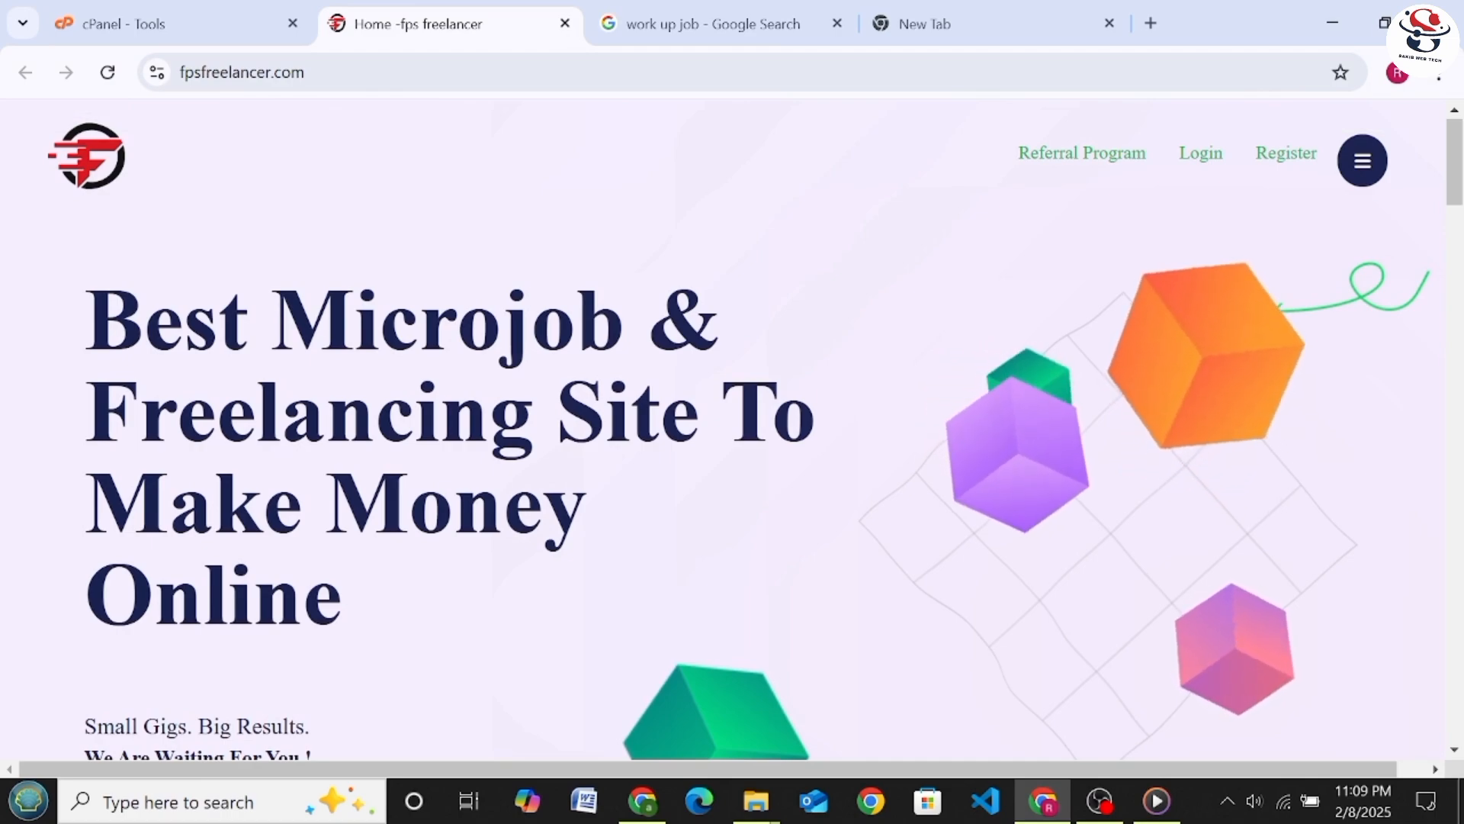
pyautogui.scroll(-6, 669, 223)
pyautogui.scroll(4, 665, 226)
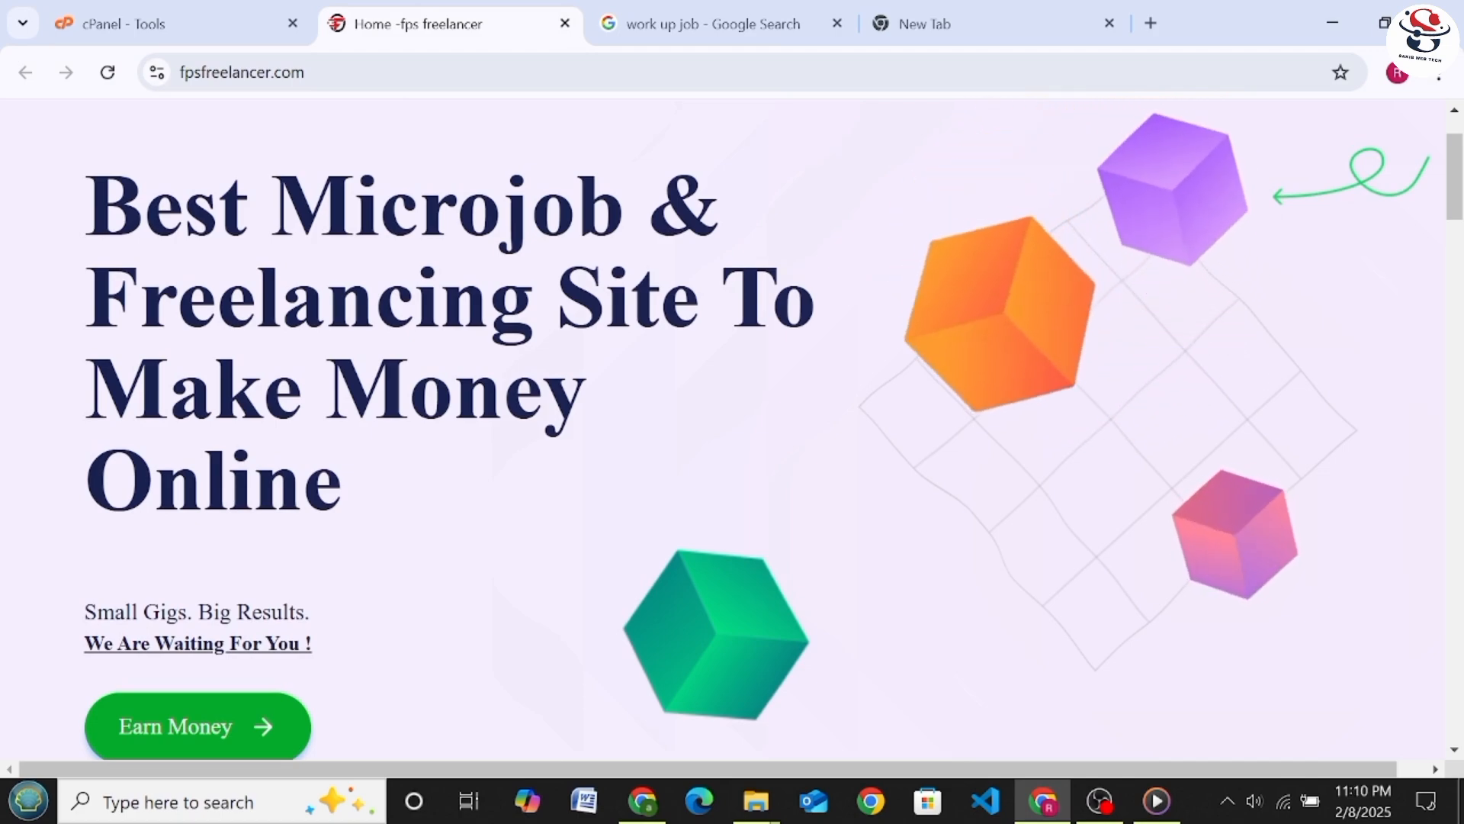
pyautogui.scroll(2, 573, 267)
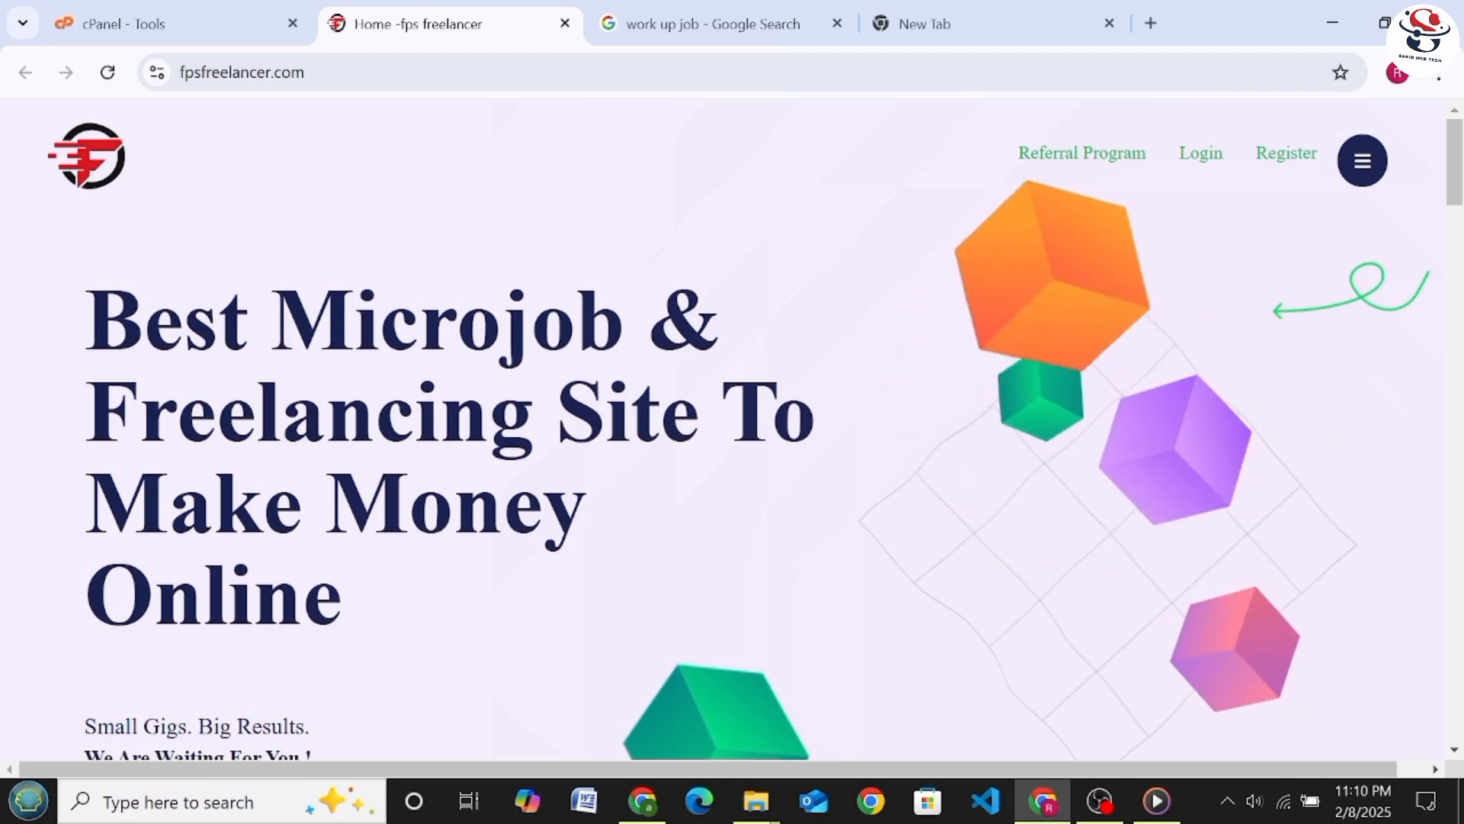
# Return to the Google results for WORK UP JOB, review the listed site links and rerun the "work up job" search
pyautogui.click(665, 16)
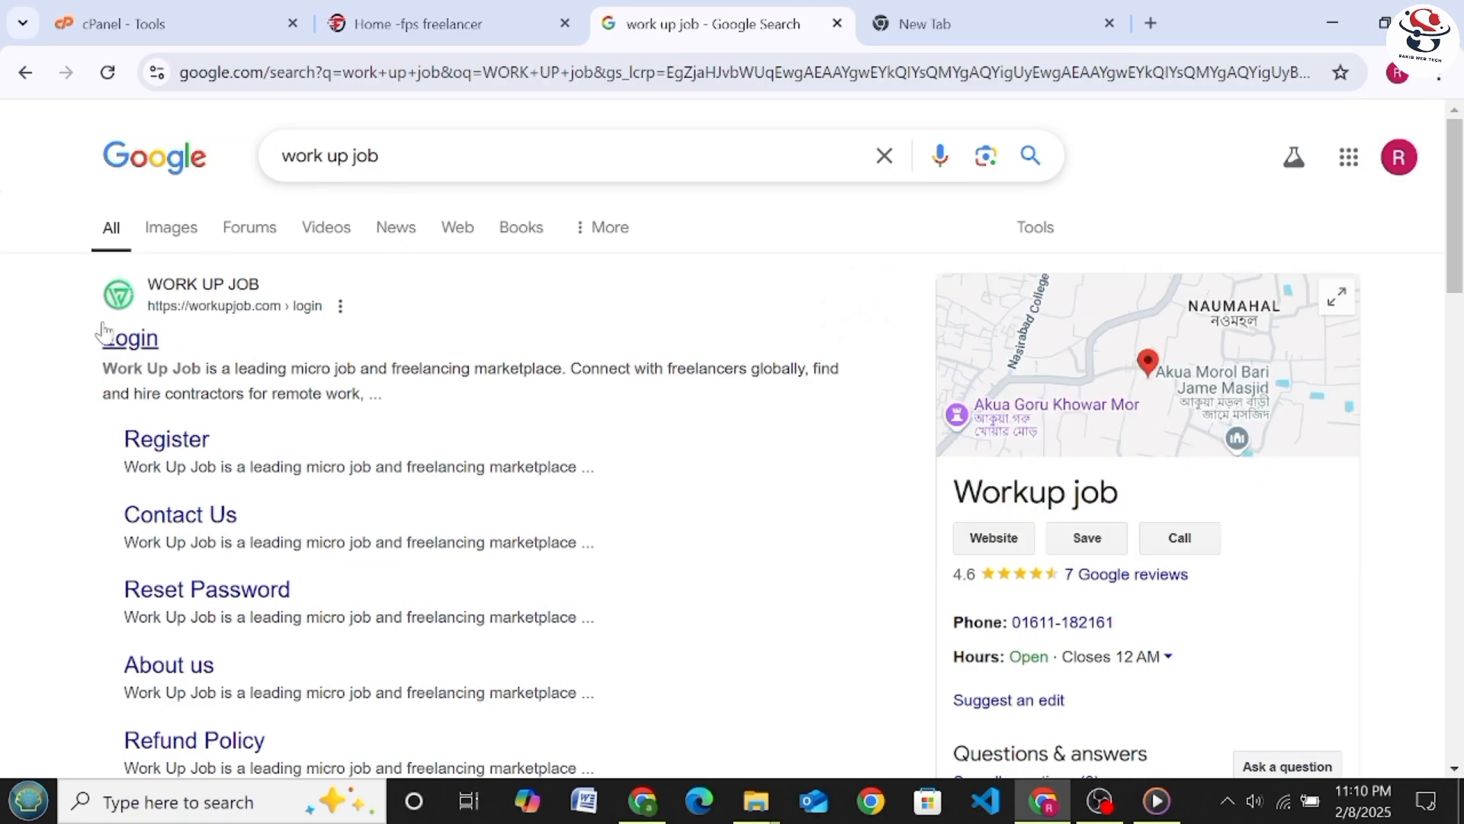
pyautogui.scroll(-2, 112, 480)
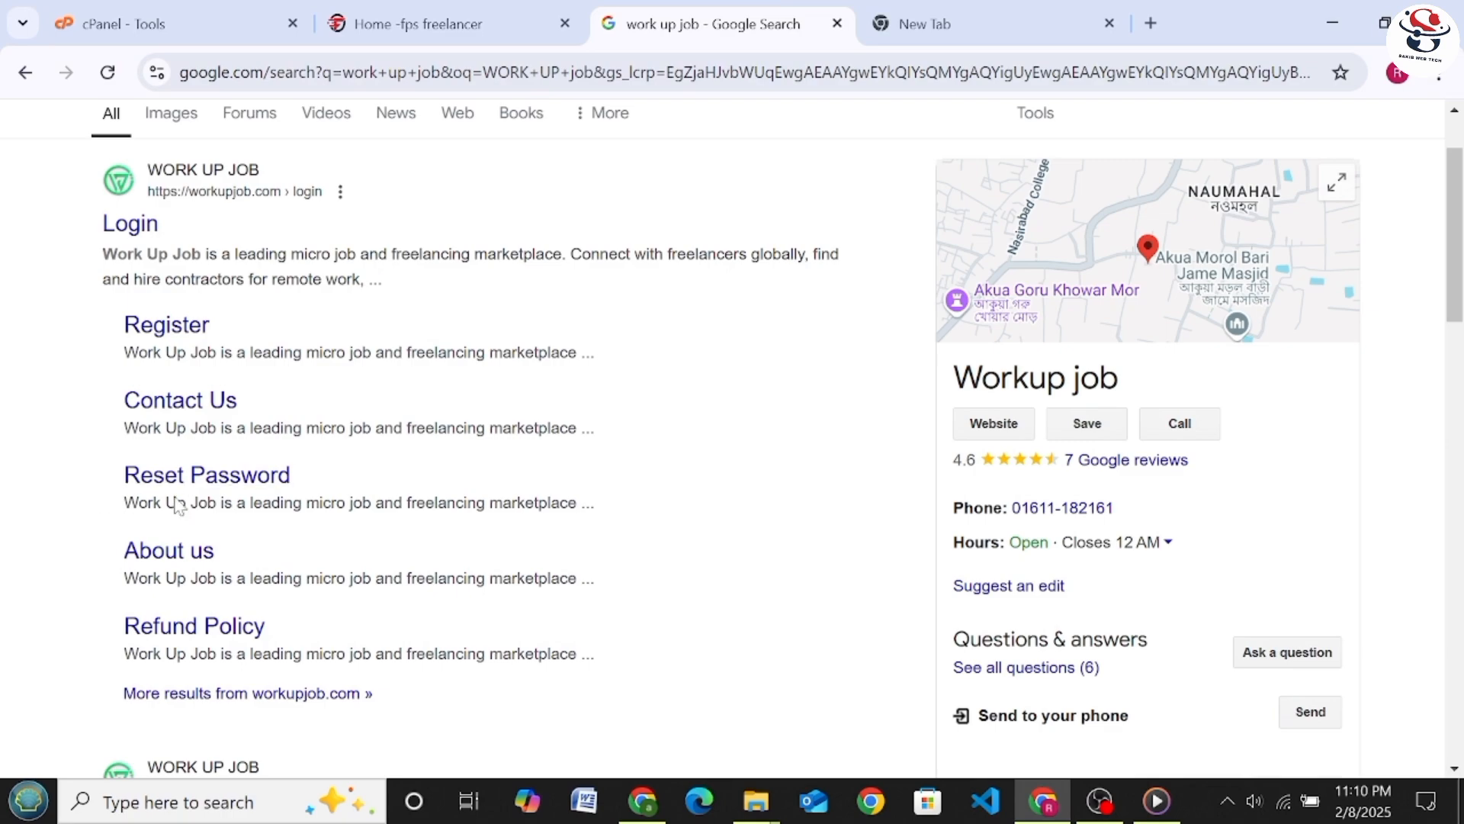
pyautogui.scroll(2, 227, 610)
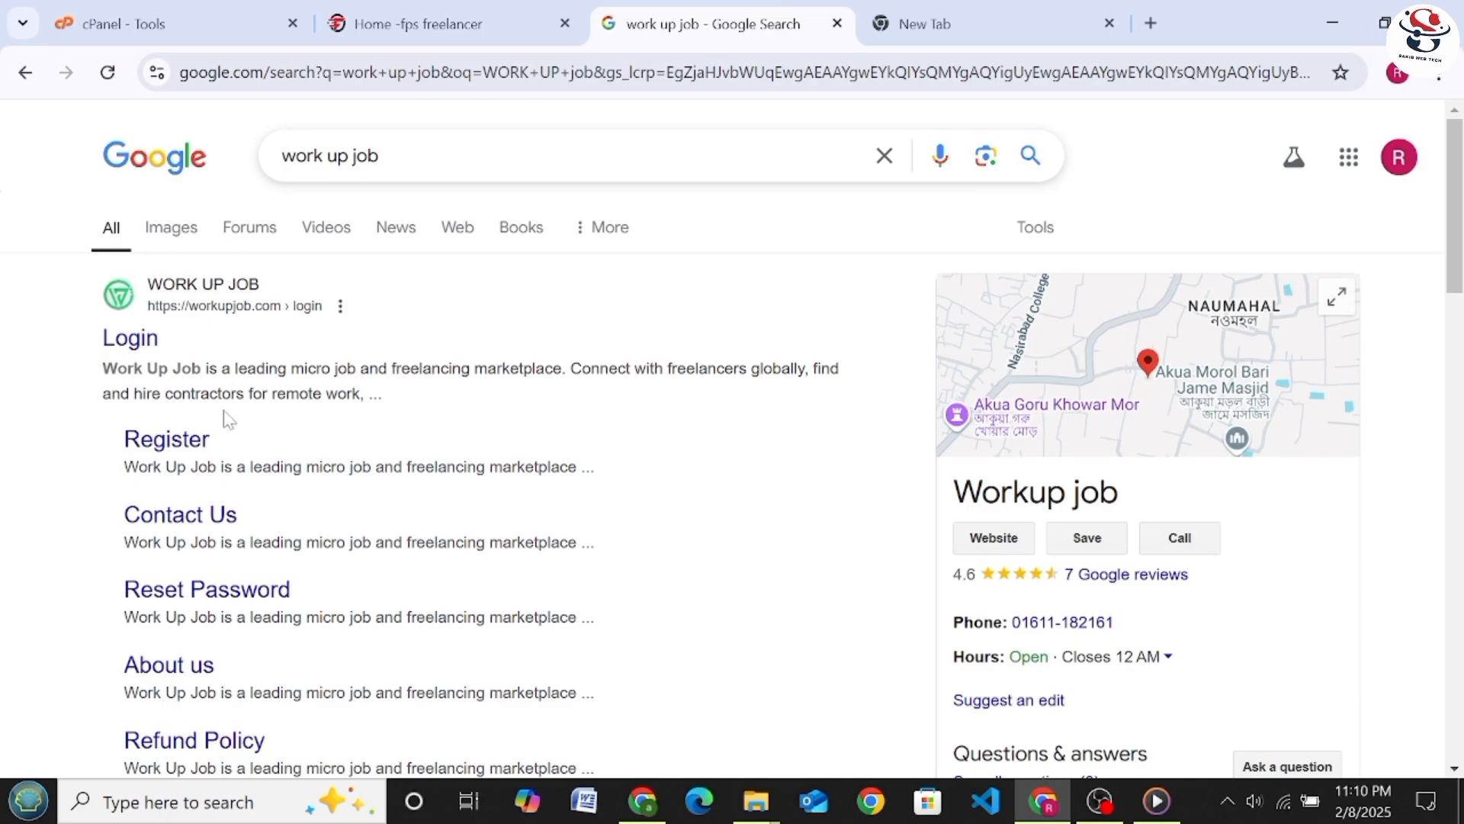
pyautogui.click(397, 156)
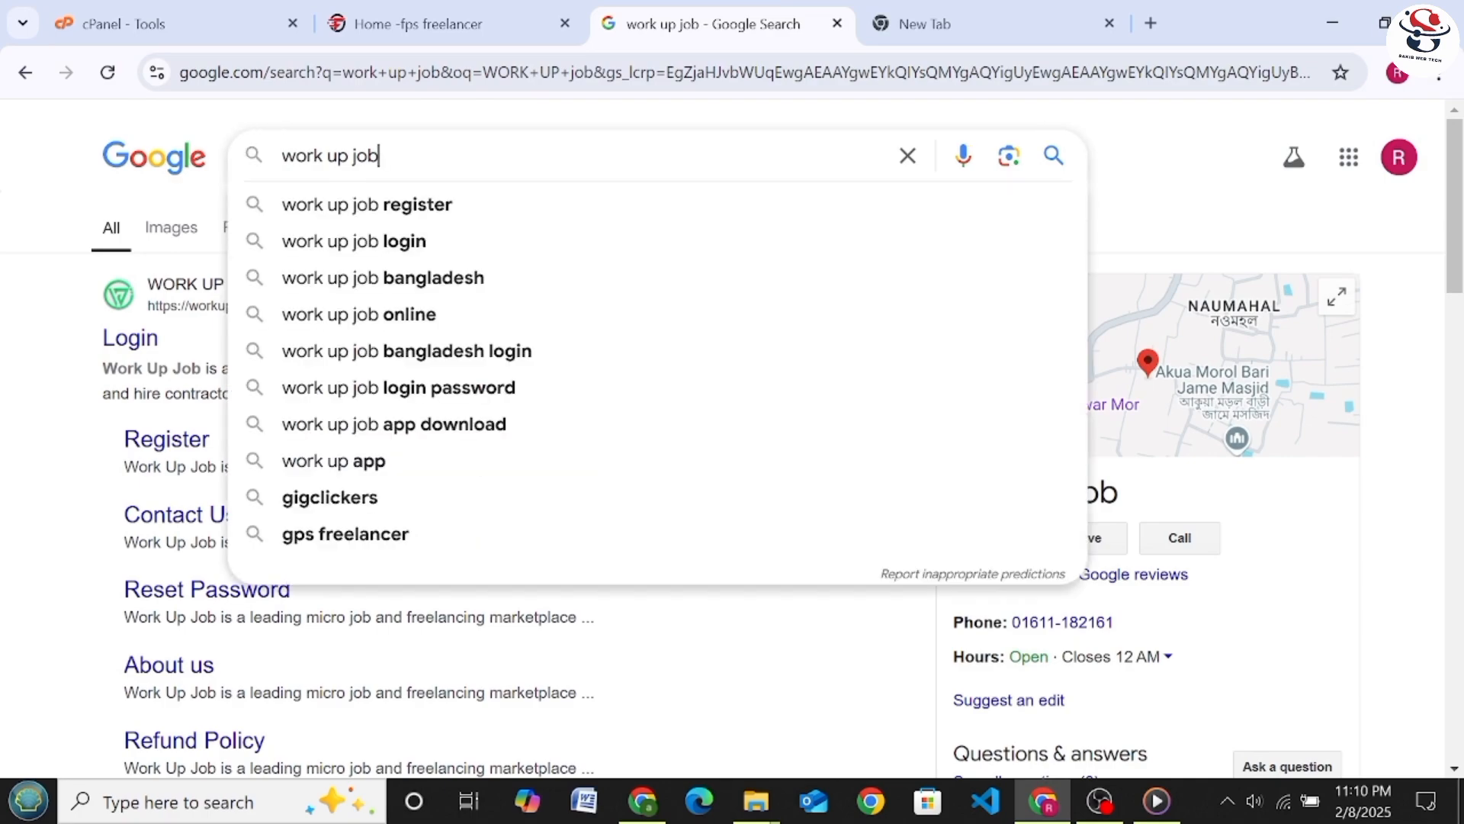
pyautogui.press('Return')
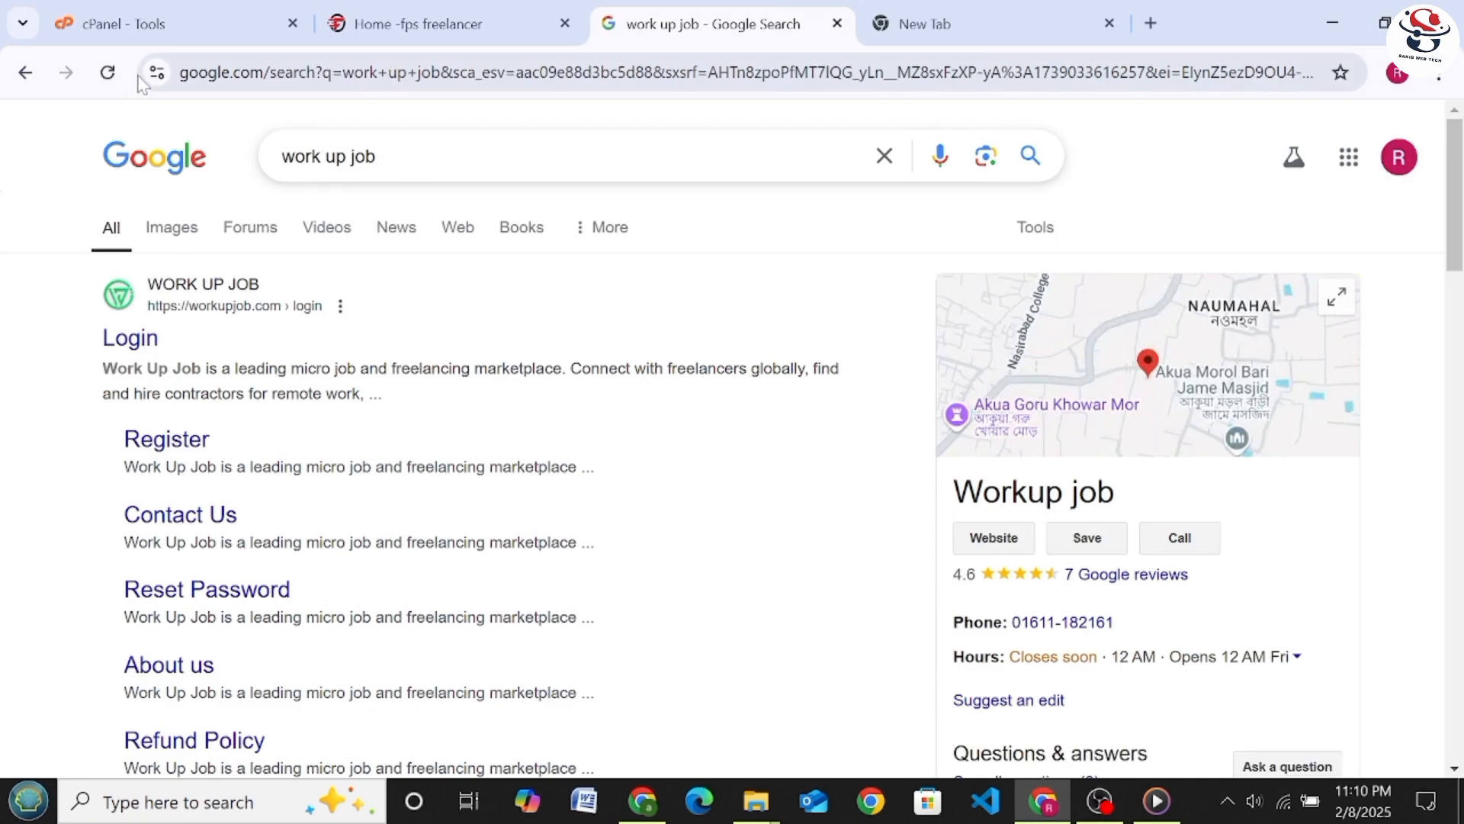
# Review the fpsfreelancer.com home page sections from the heading through Services down to the footer
pyautogui.click(344, 34)
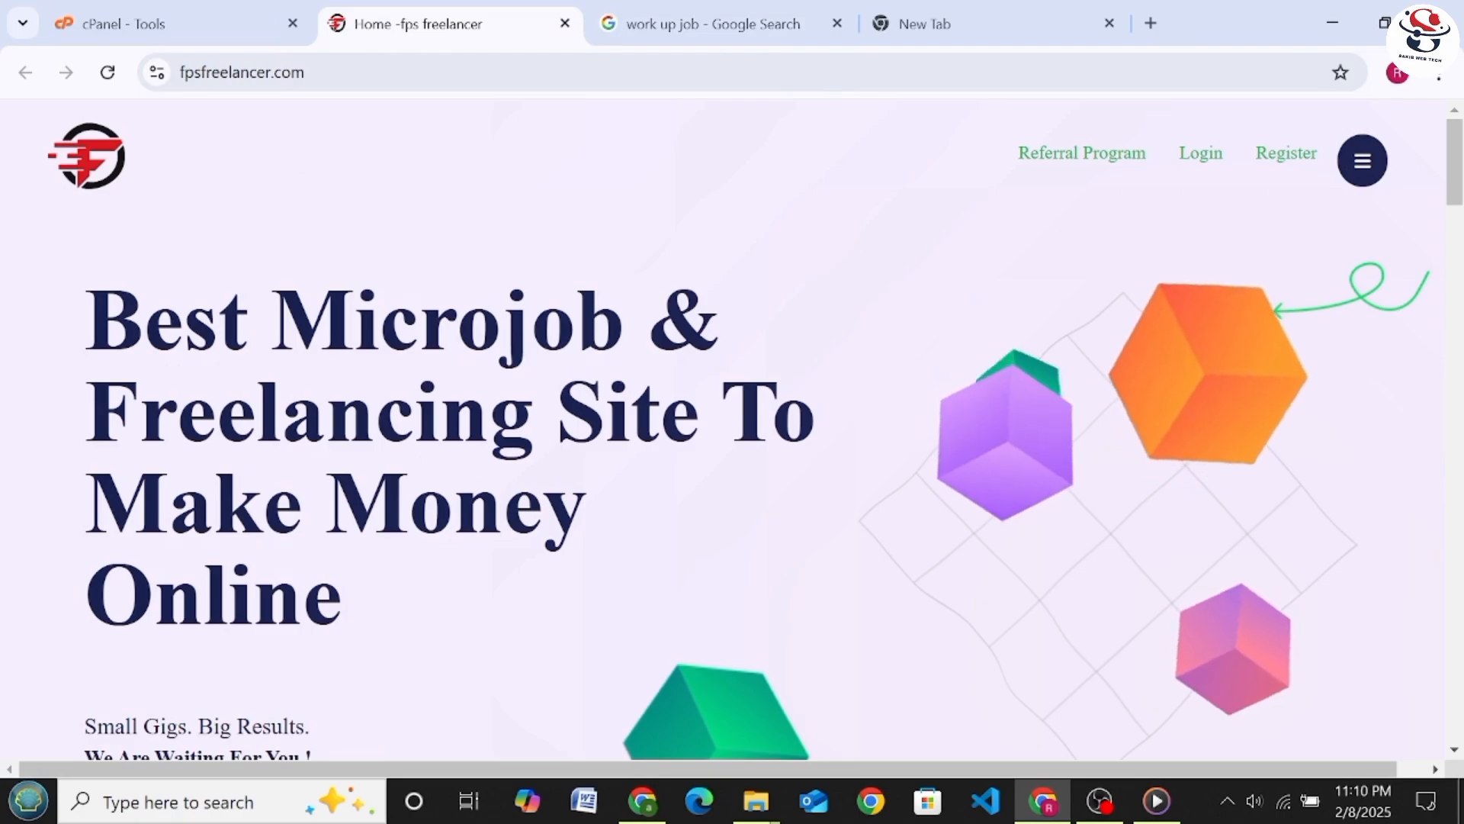
pyautogui.scroll(-3, 561, 363)
pyautogui.scroll(-20, 560, 363)
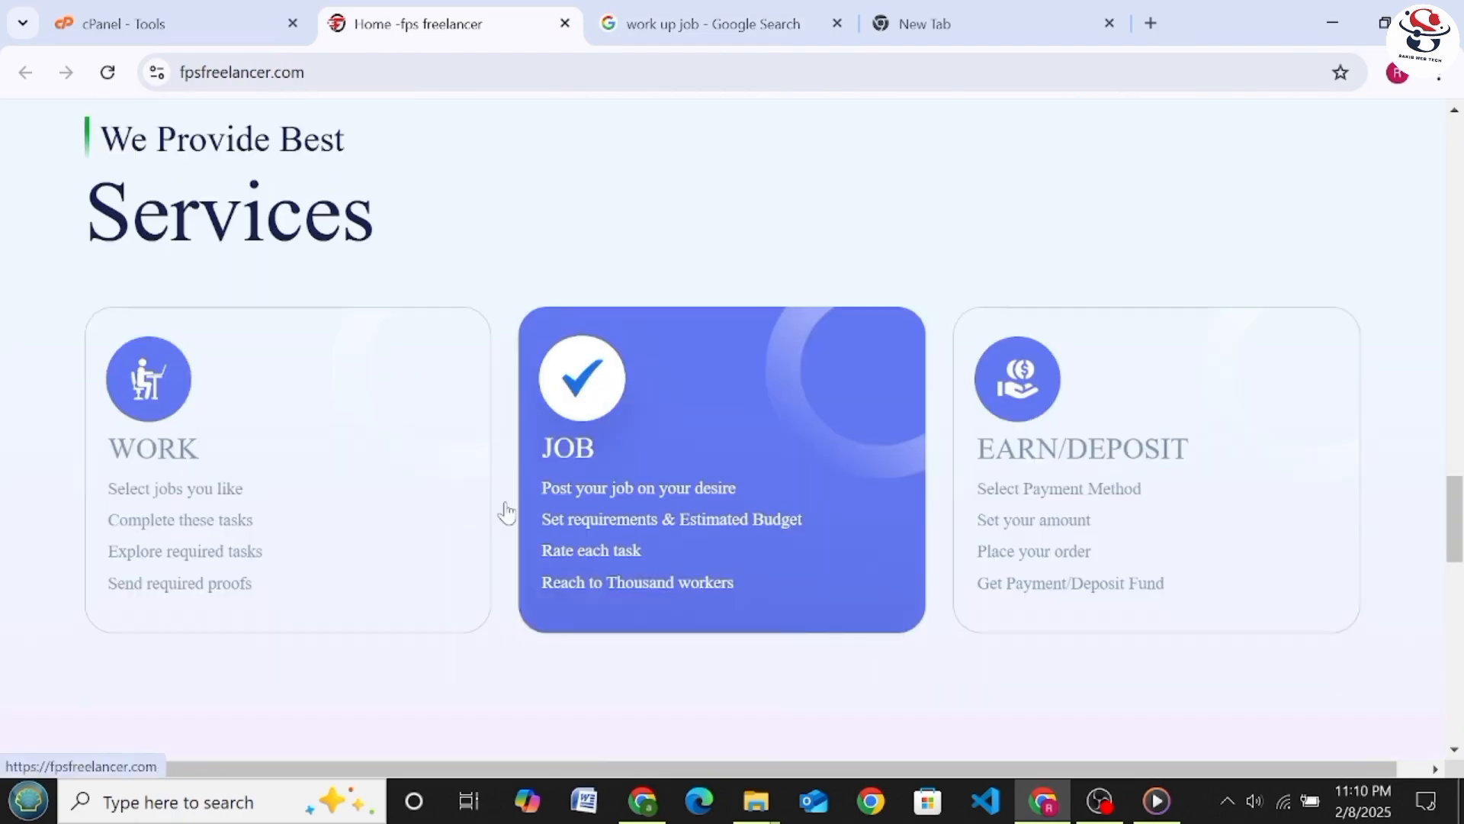
pyautogui.scroll(-6, 527, 587)
pyautogui.scroll(20, 923, 507)
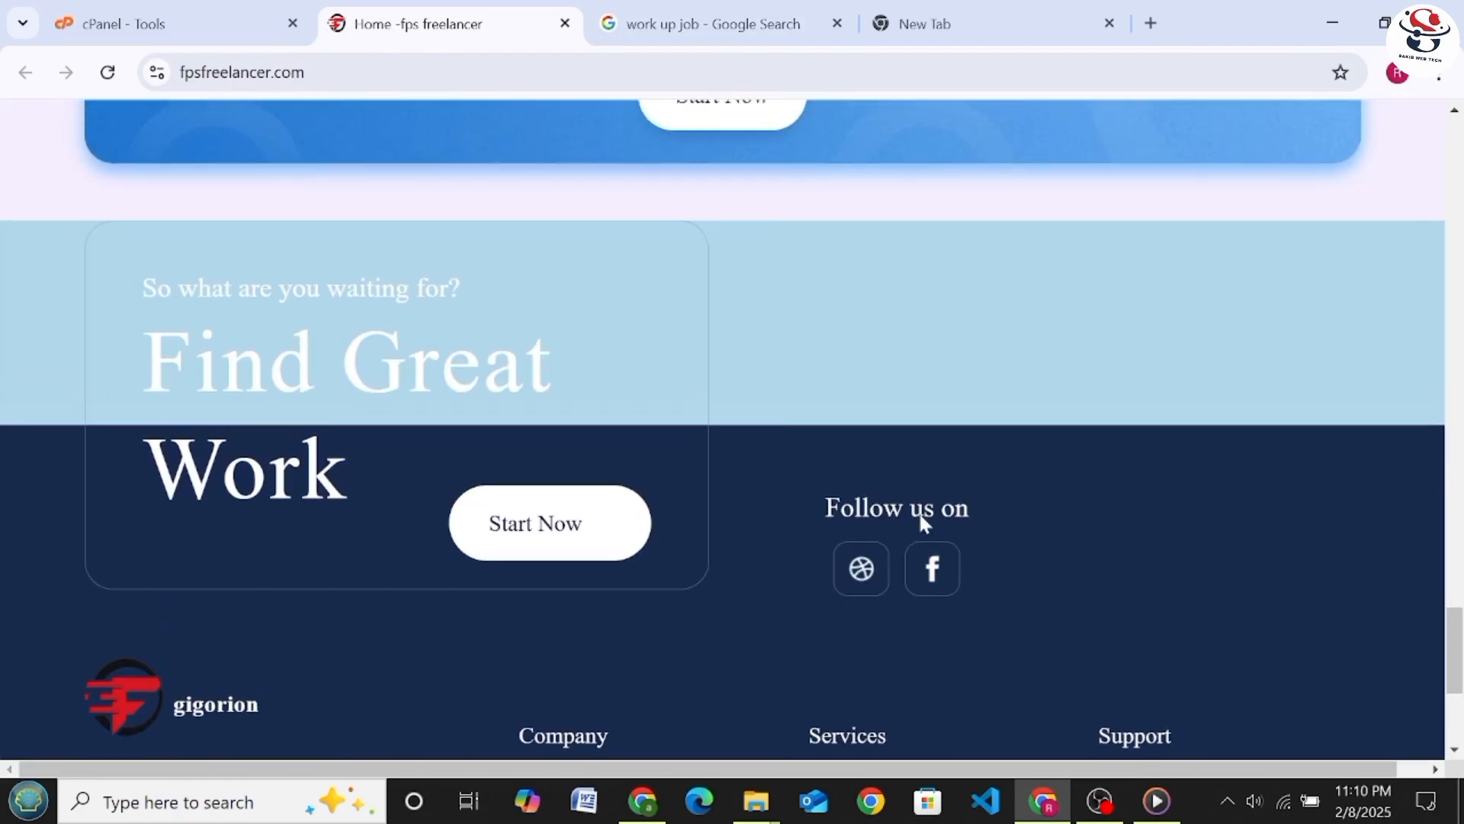
pyautogui.scroll(8, 928, 494)
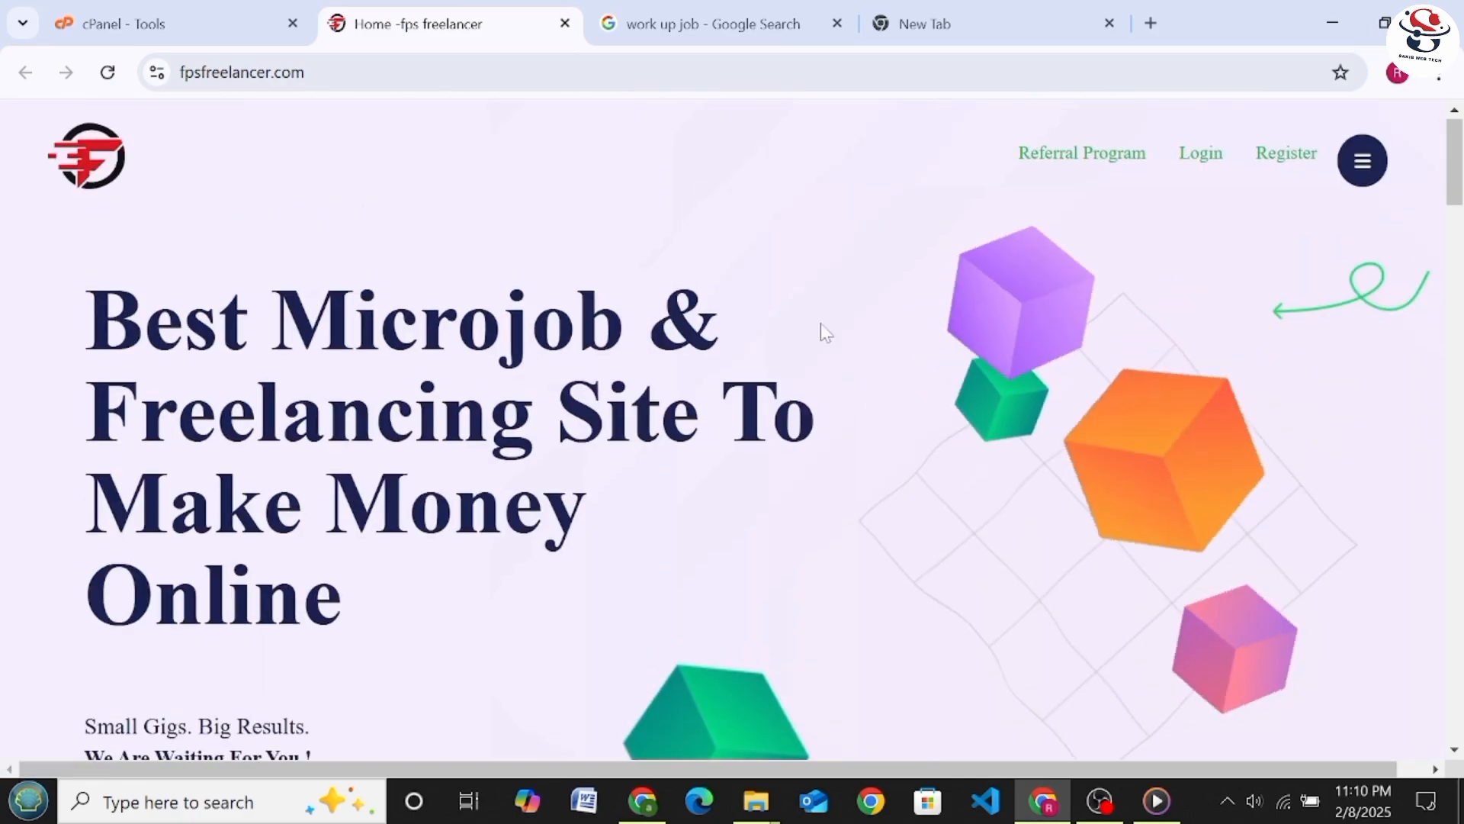
# Switch to cPanel, search its tools for "ZON" and open the Zone Editor
pyautogui.click(205, 14)
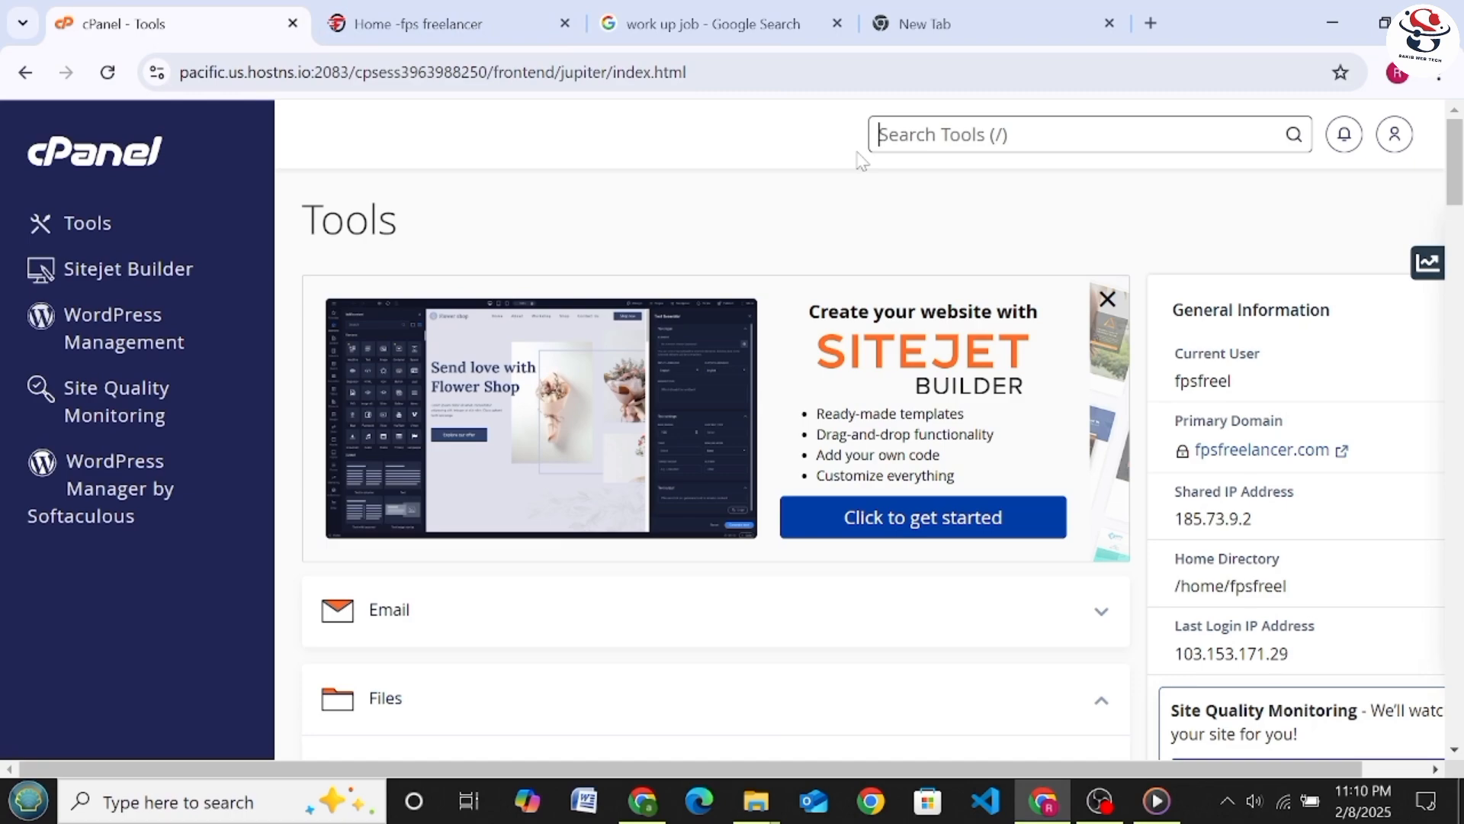
pyautogui.write('Z')
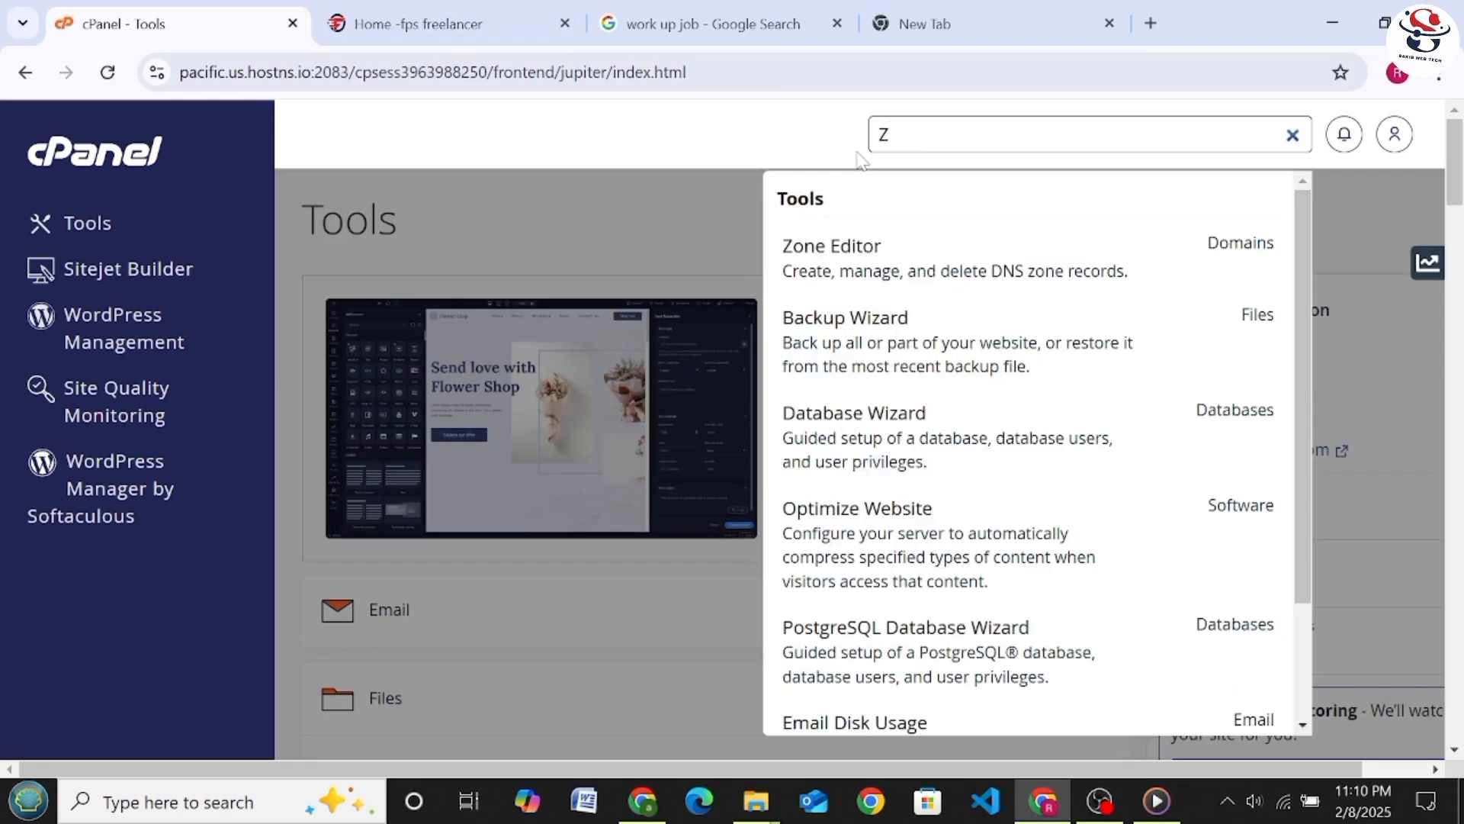
pyautogui.write('ONNNNNN')
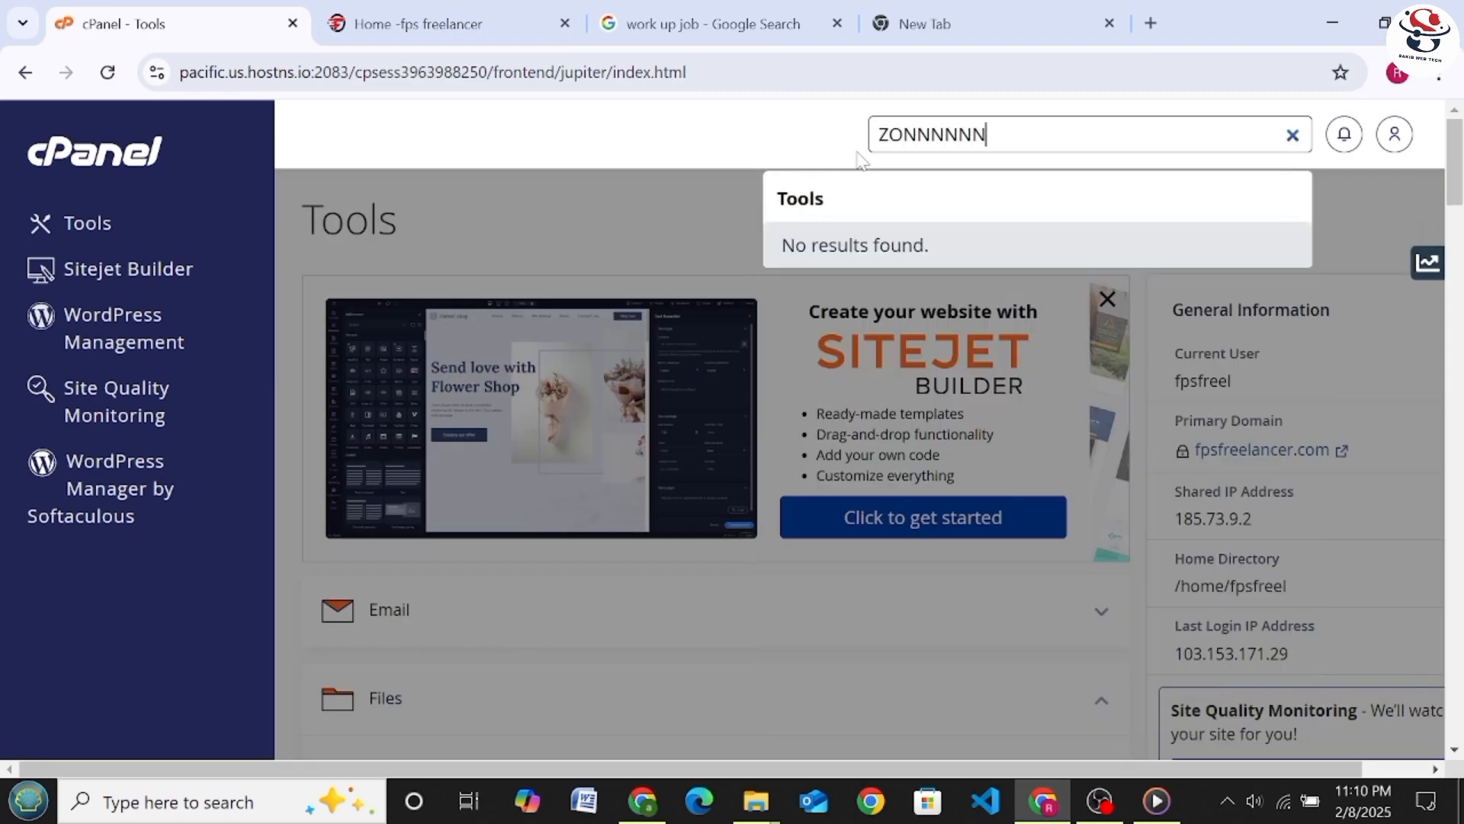
pyautogui.press('BackSpace')
pyautogui.press('BackSpace')
pyautogui.press('BackSpace')
pyautogui.press('BackSpace')
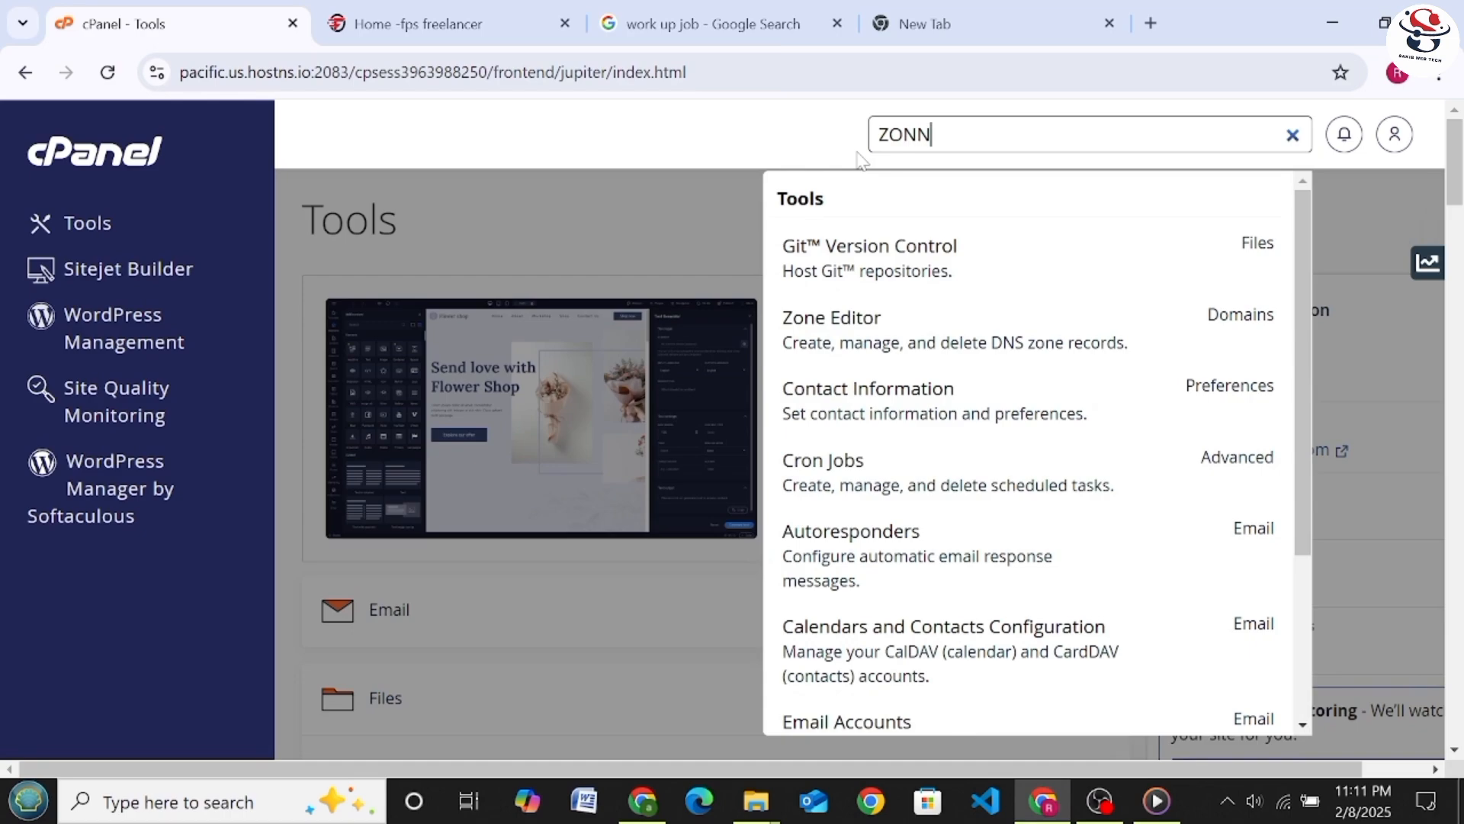
pyautogui.press('BackSpace')
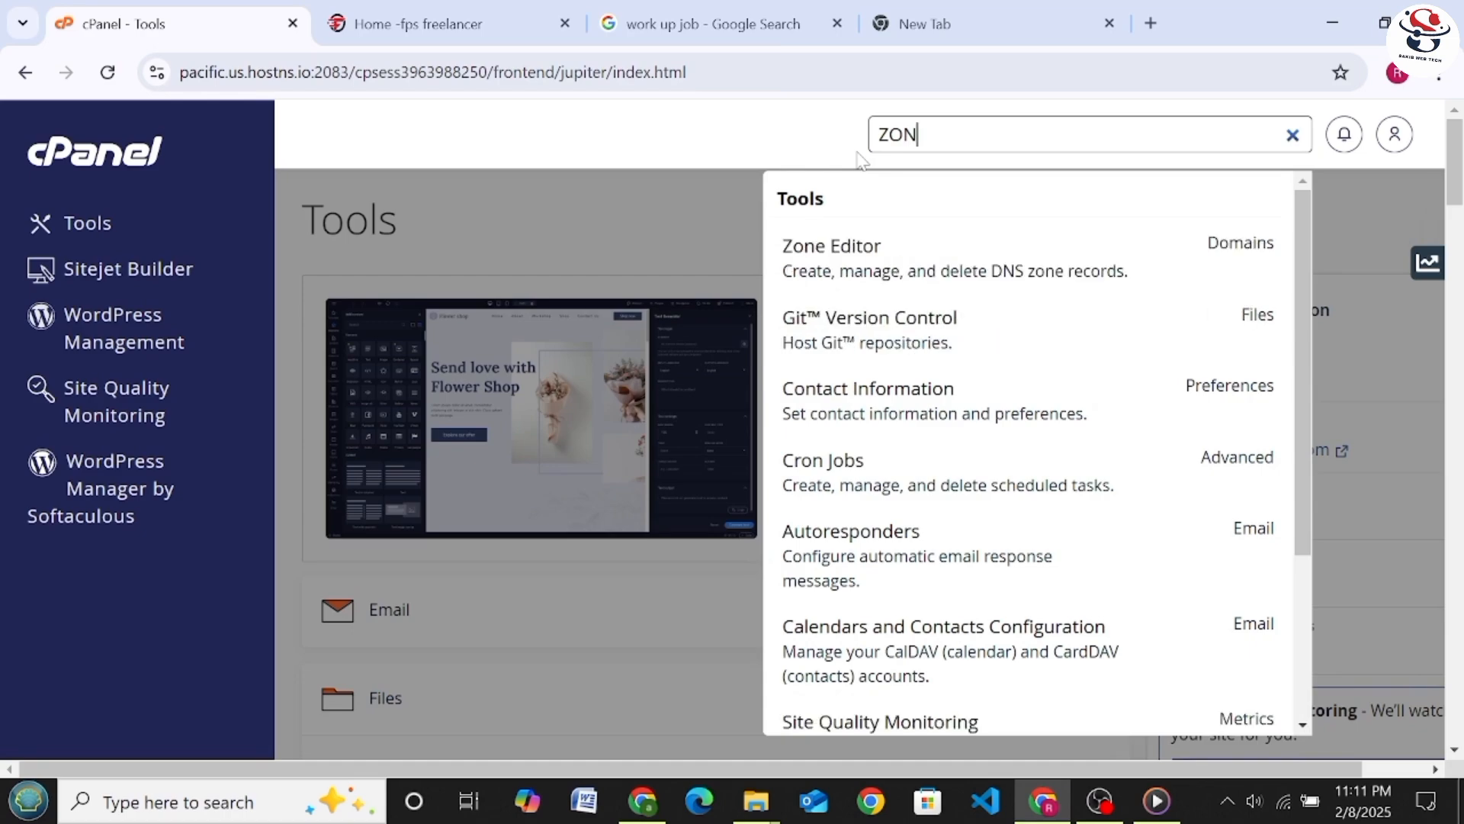
pyautogui.click(886, 259)
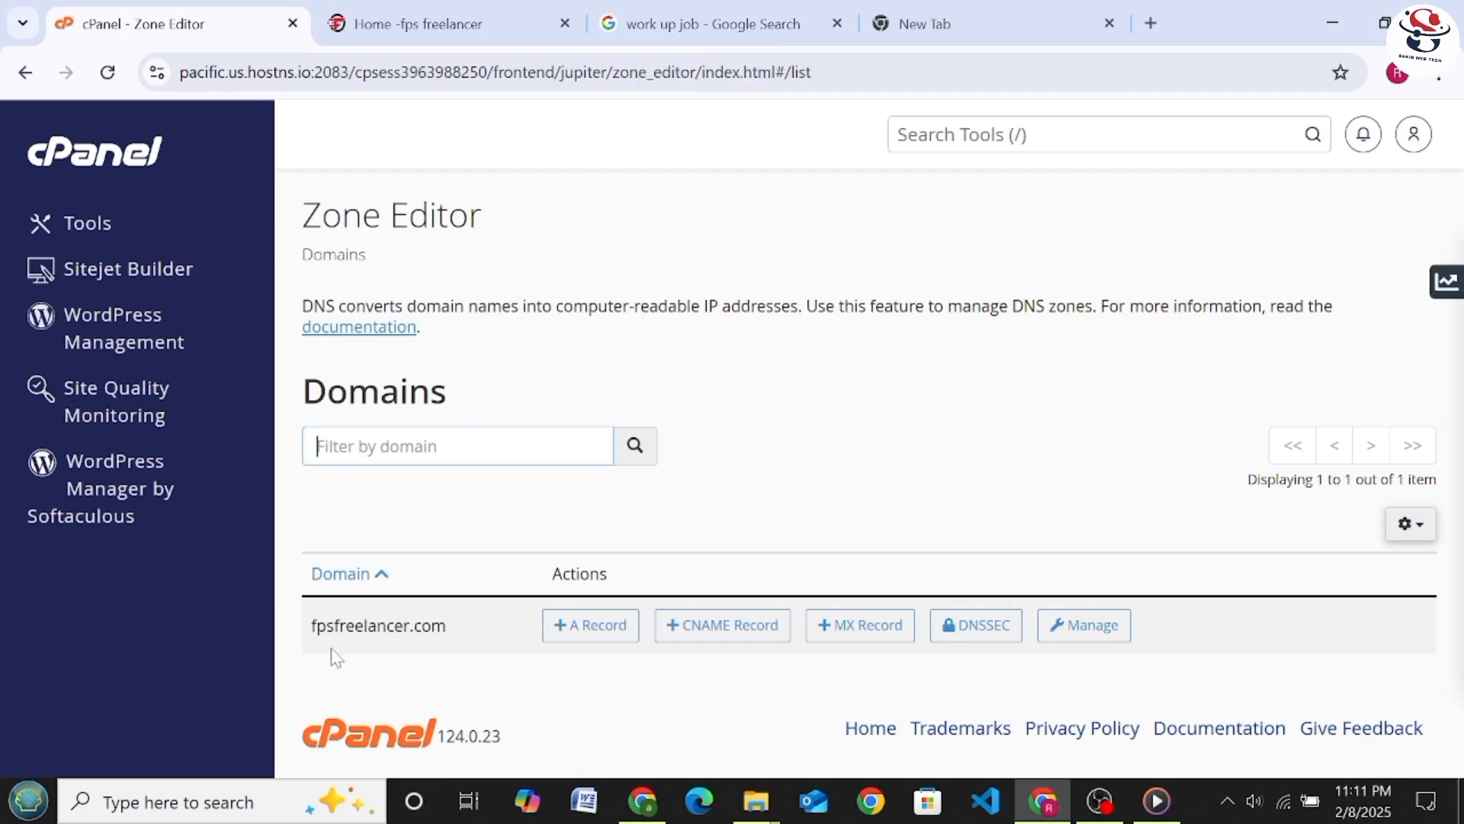
# Open the DNS zone records of fpsfreelancer.com for management and look through them
pyautogui.click(317, 446)
pyautogui.click(1107, 623)
pyautogui.scroll(-4, 765, 376)
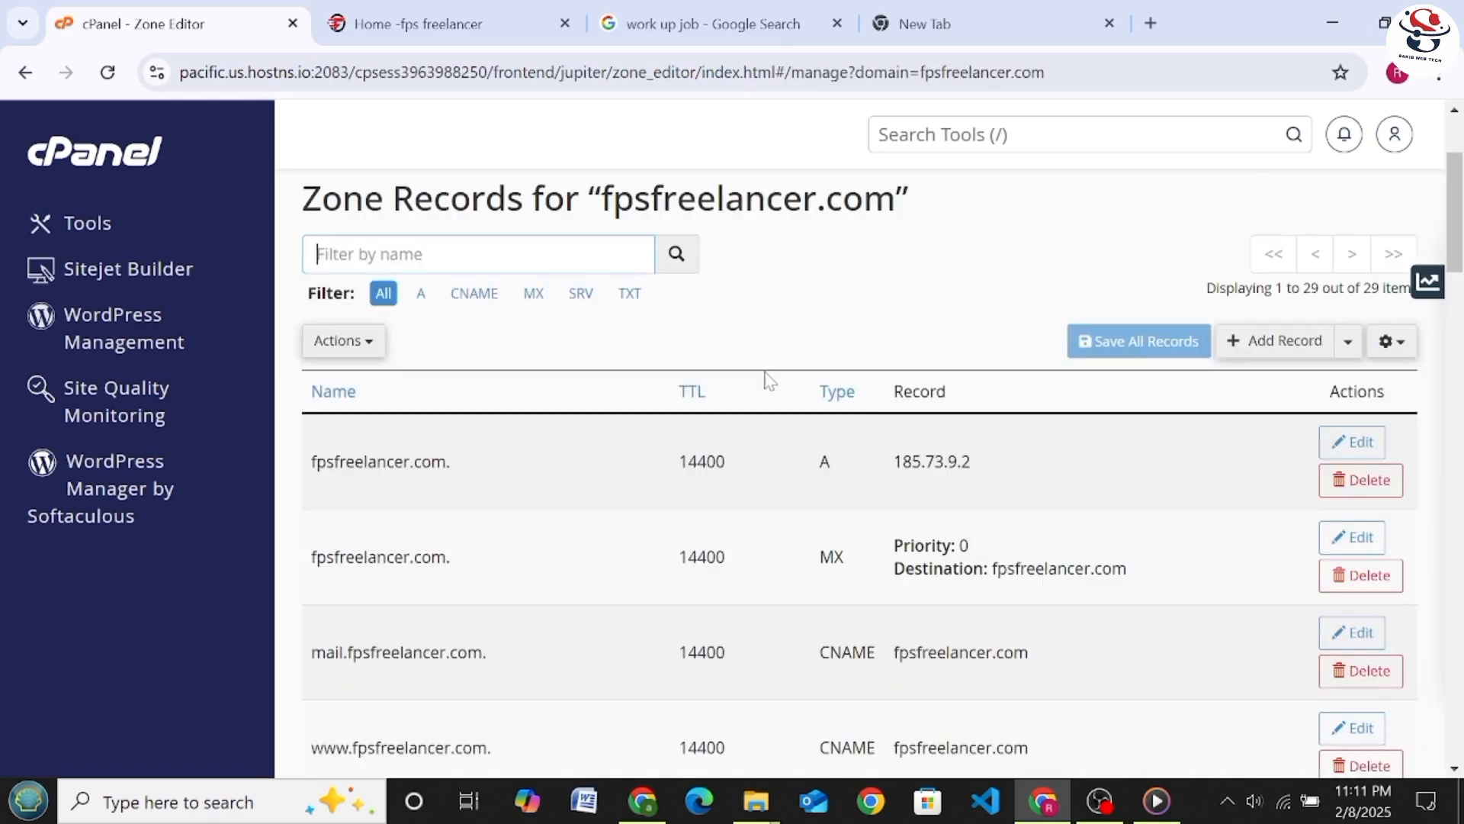
pyautogui.scroll(4, 763, 419)
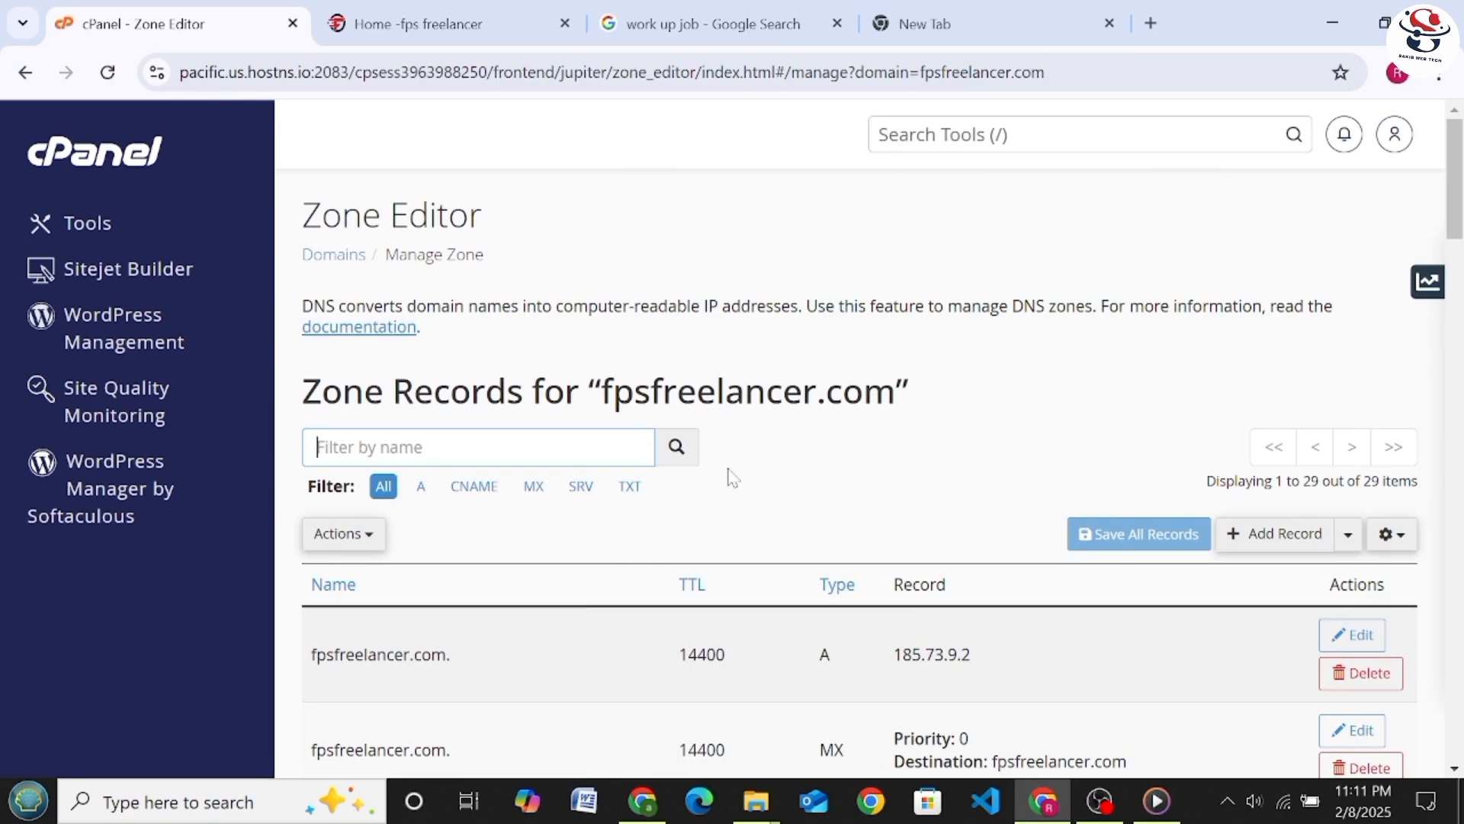
pyautogui.scroll(-4, 719, 481)
pyautogui.scroll(4, 697, 523)
# Start a new zone record for fpsfreelancer.com and set its type to TXT
pyautogui.click(1253, 546)
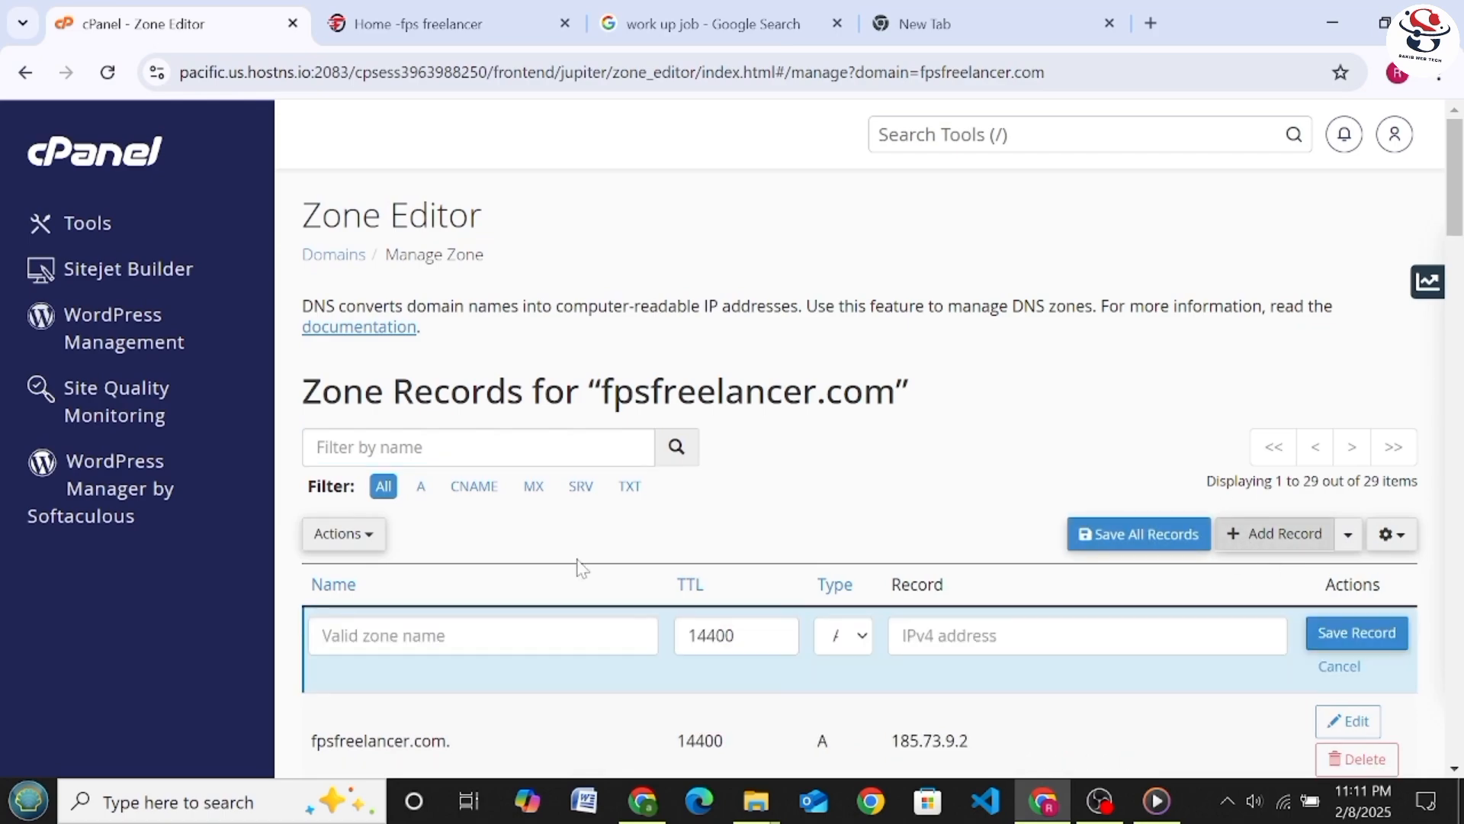
pyautogui.scroll(-1, 602, 519)
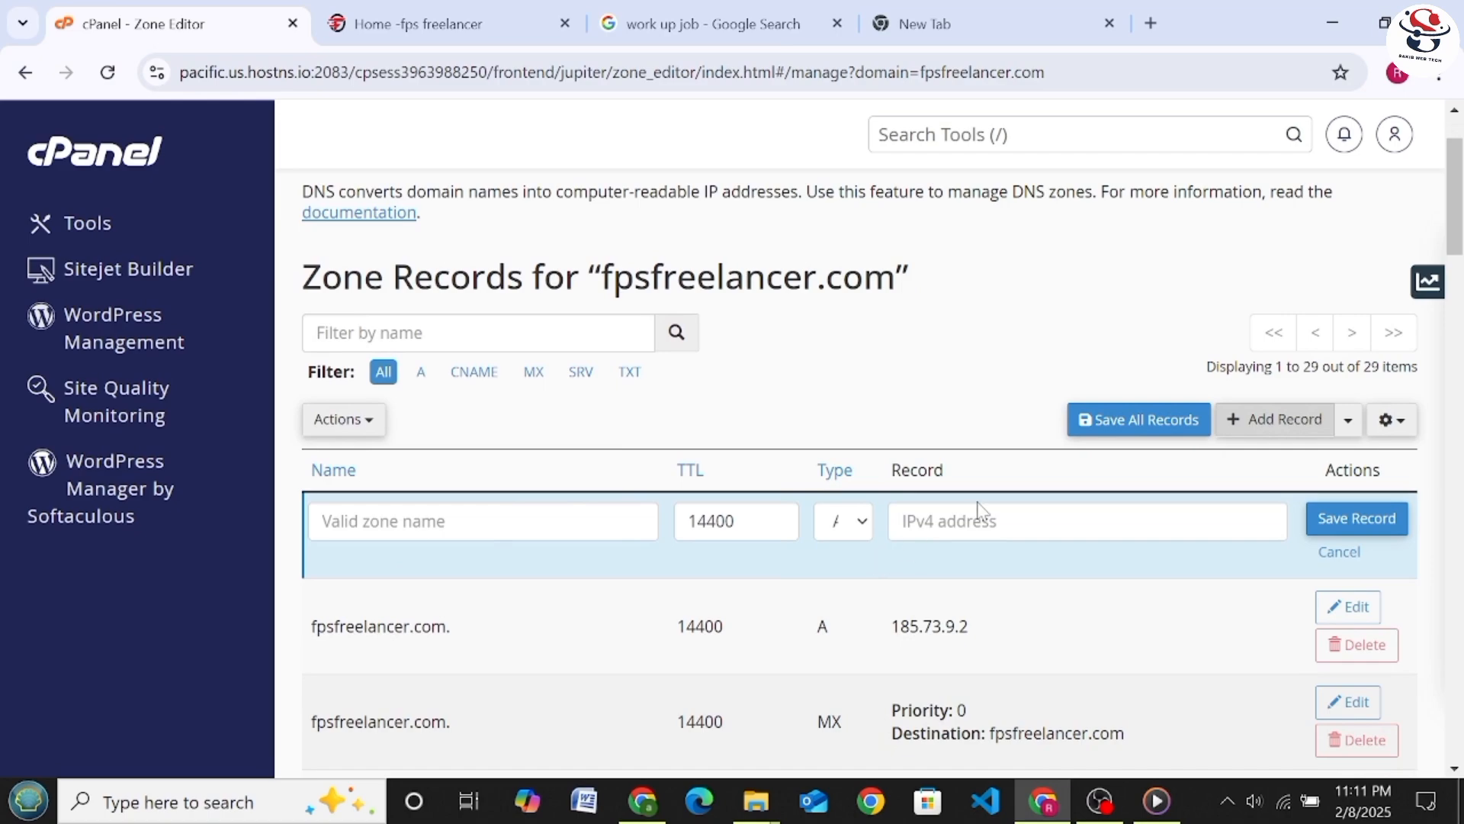
pyautogui.click(853, 528)
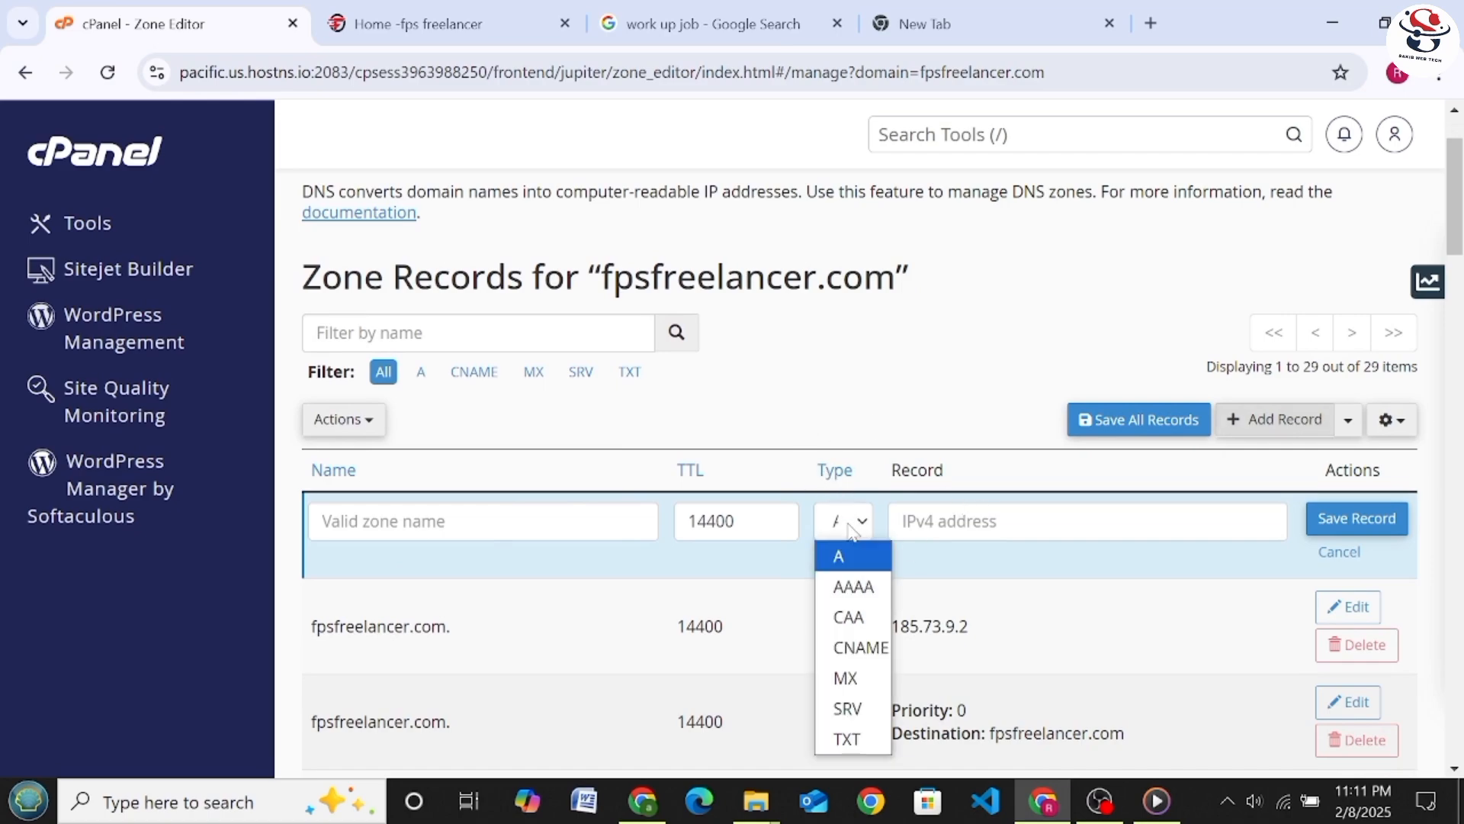
pyautogui.click(848, 740)
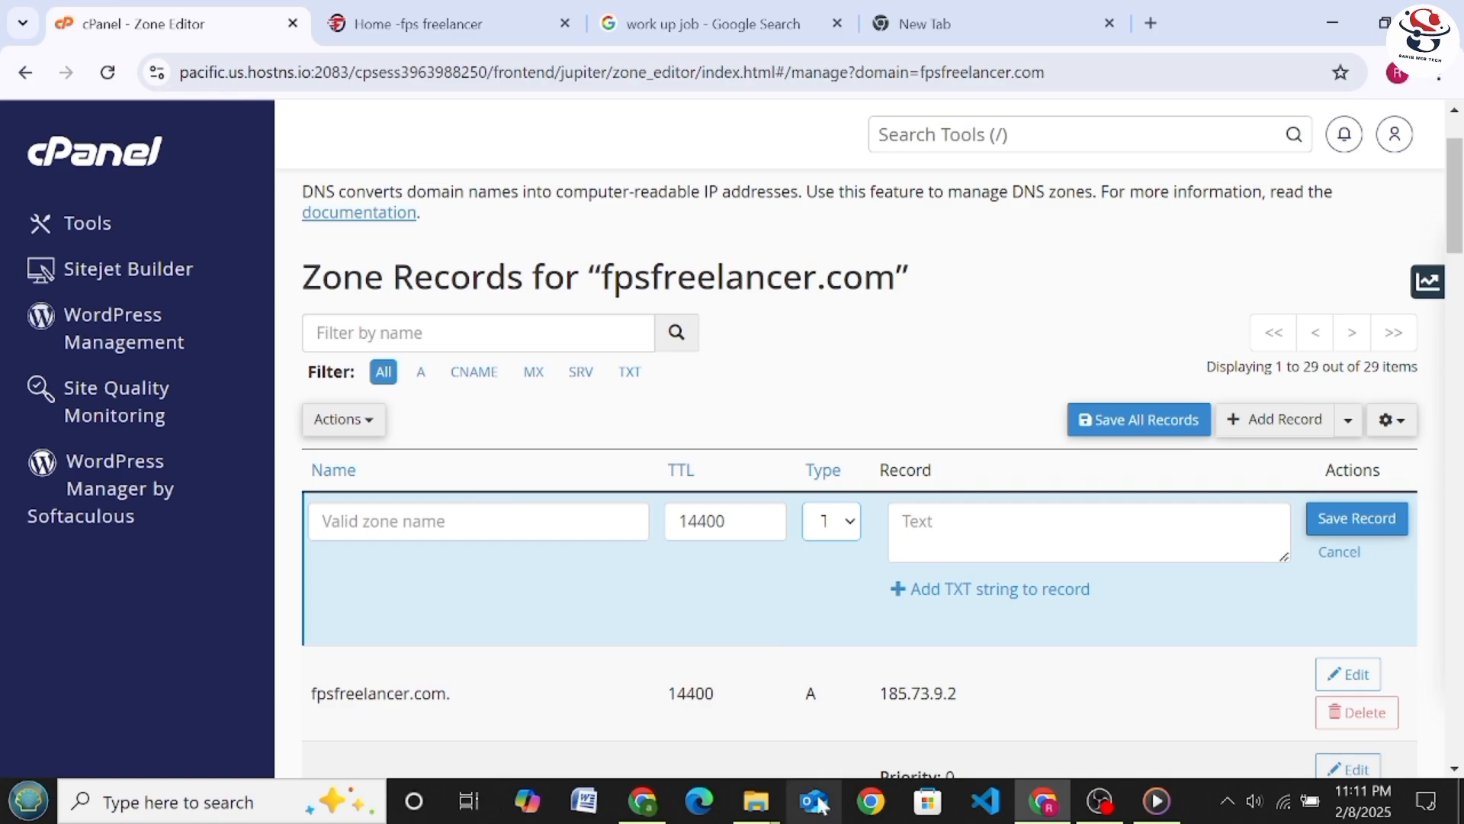
# Switch to the blank browser tab and get it ready for entering a web search
pyautogui.click(966, 32)
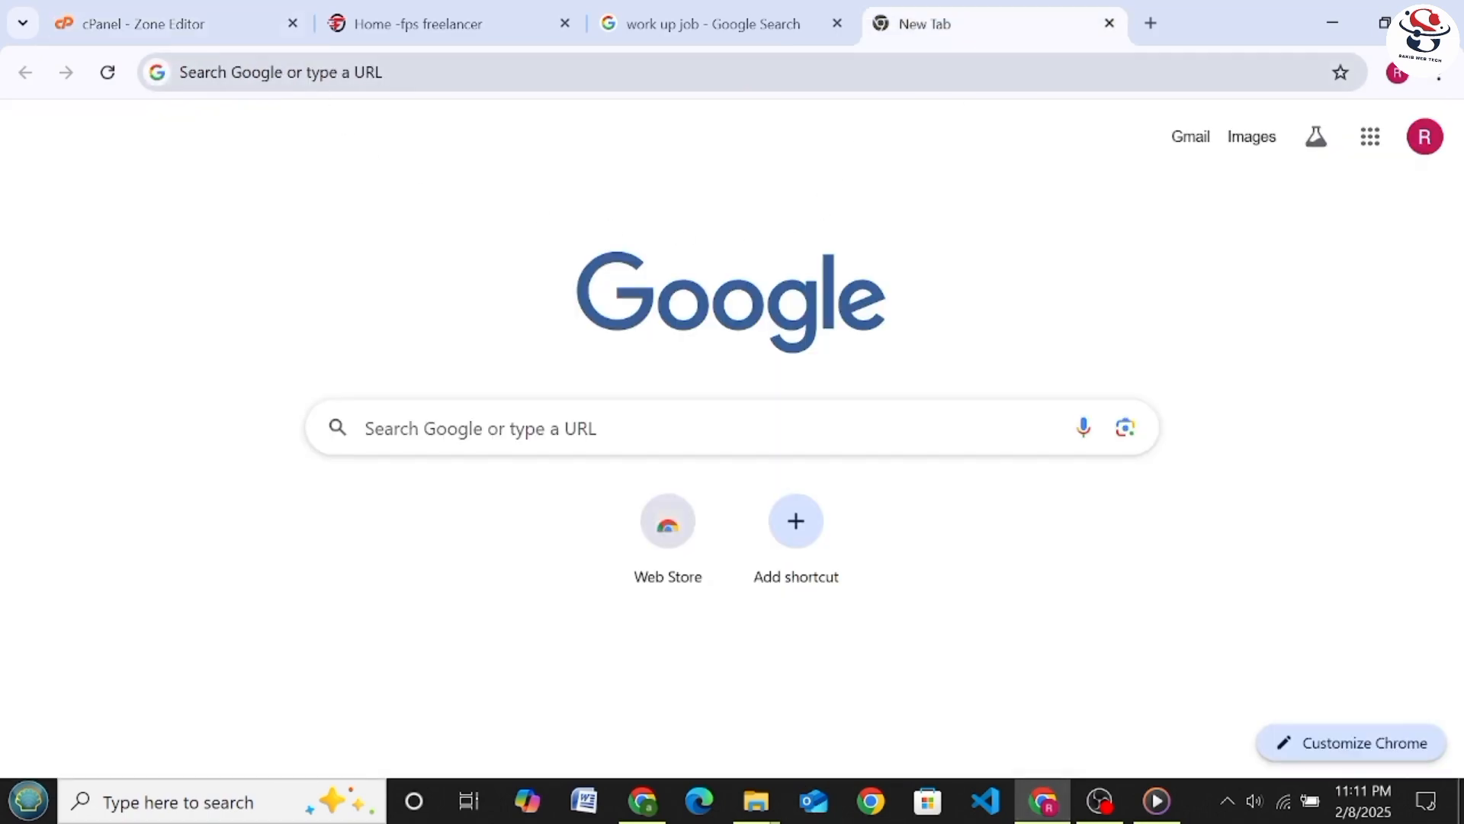
pyautogui.click(333, 90)
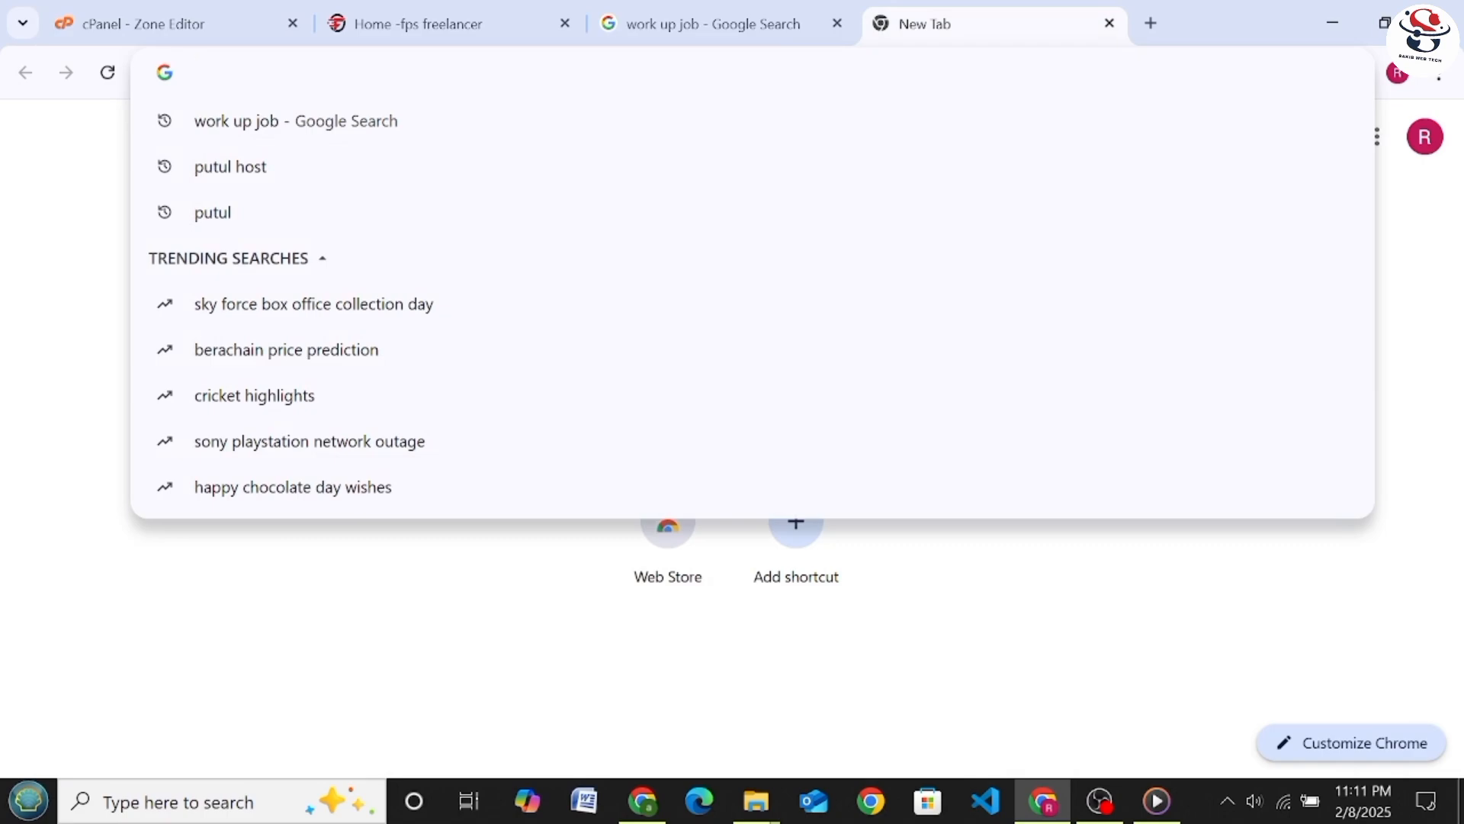
pyautogui.write('G')
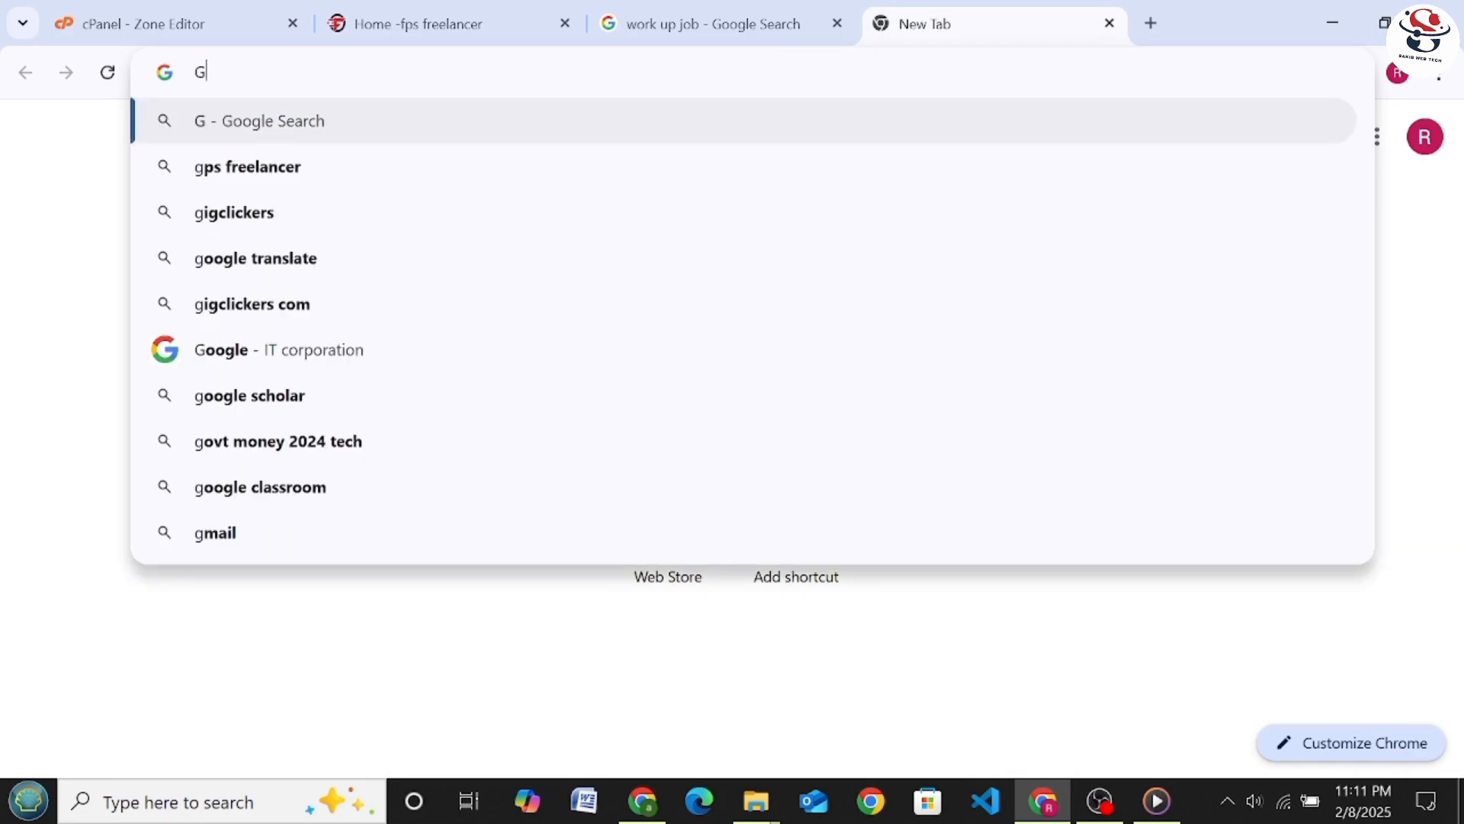
pyautogui.press('Escape')
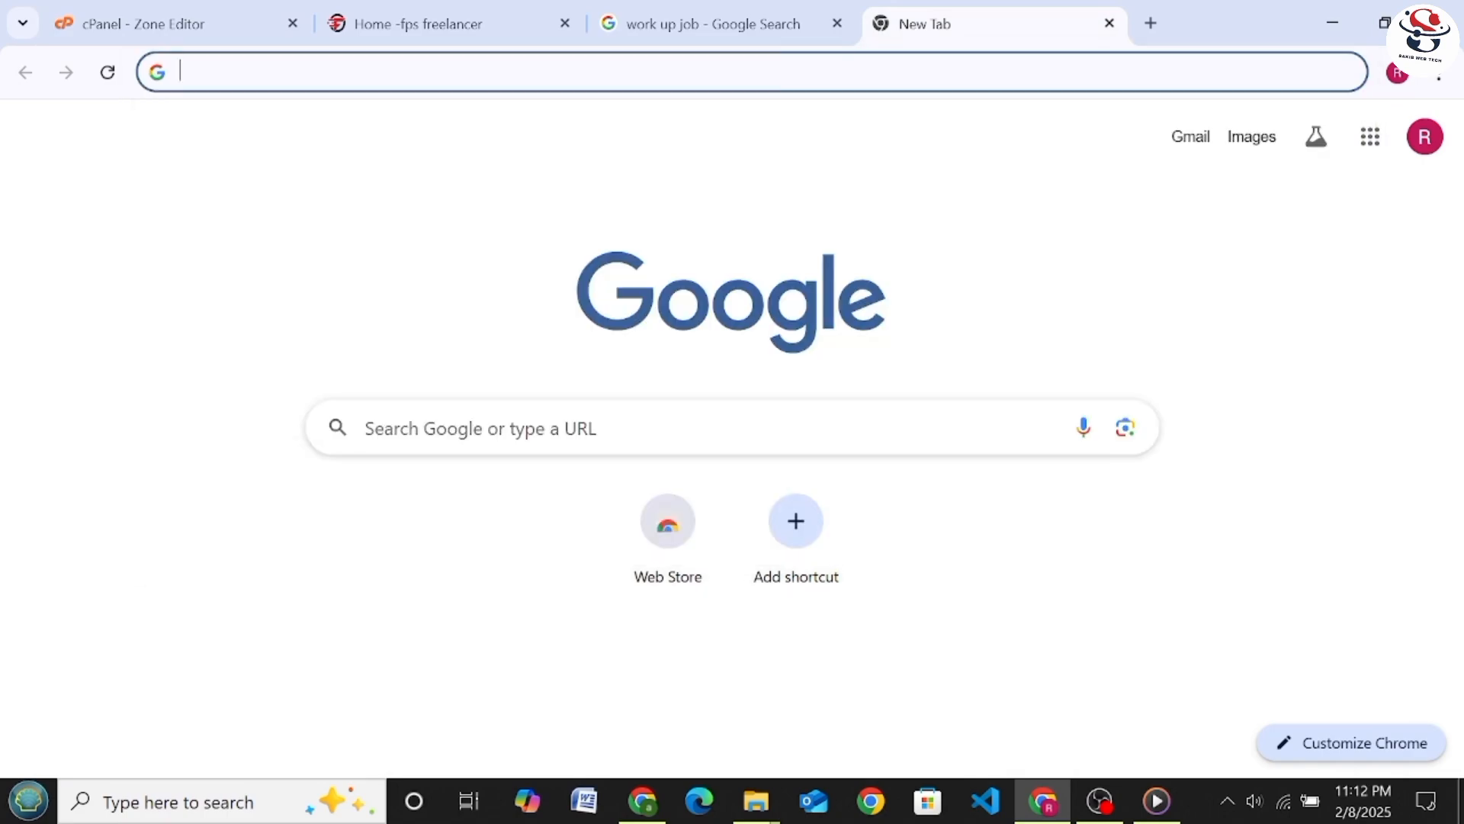
pyautogui.write('EA')
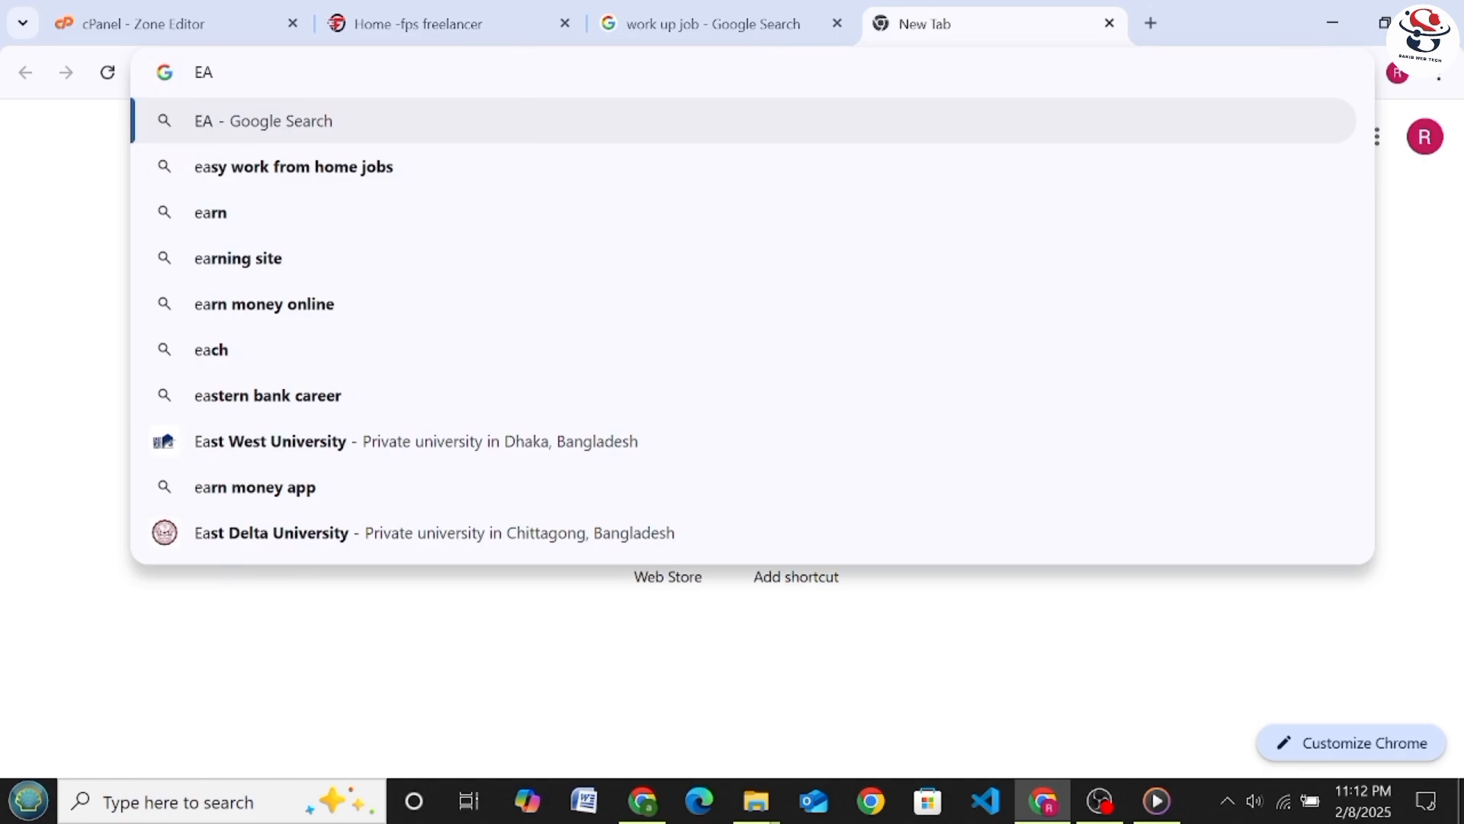
pyautogui.press('Escape')
# Search the web for "search console"
pyautogui.write('S')
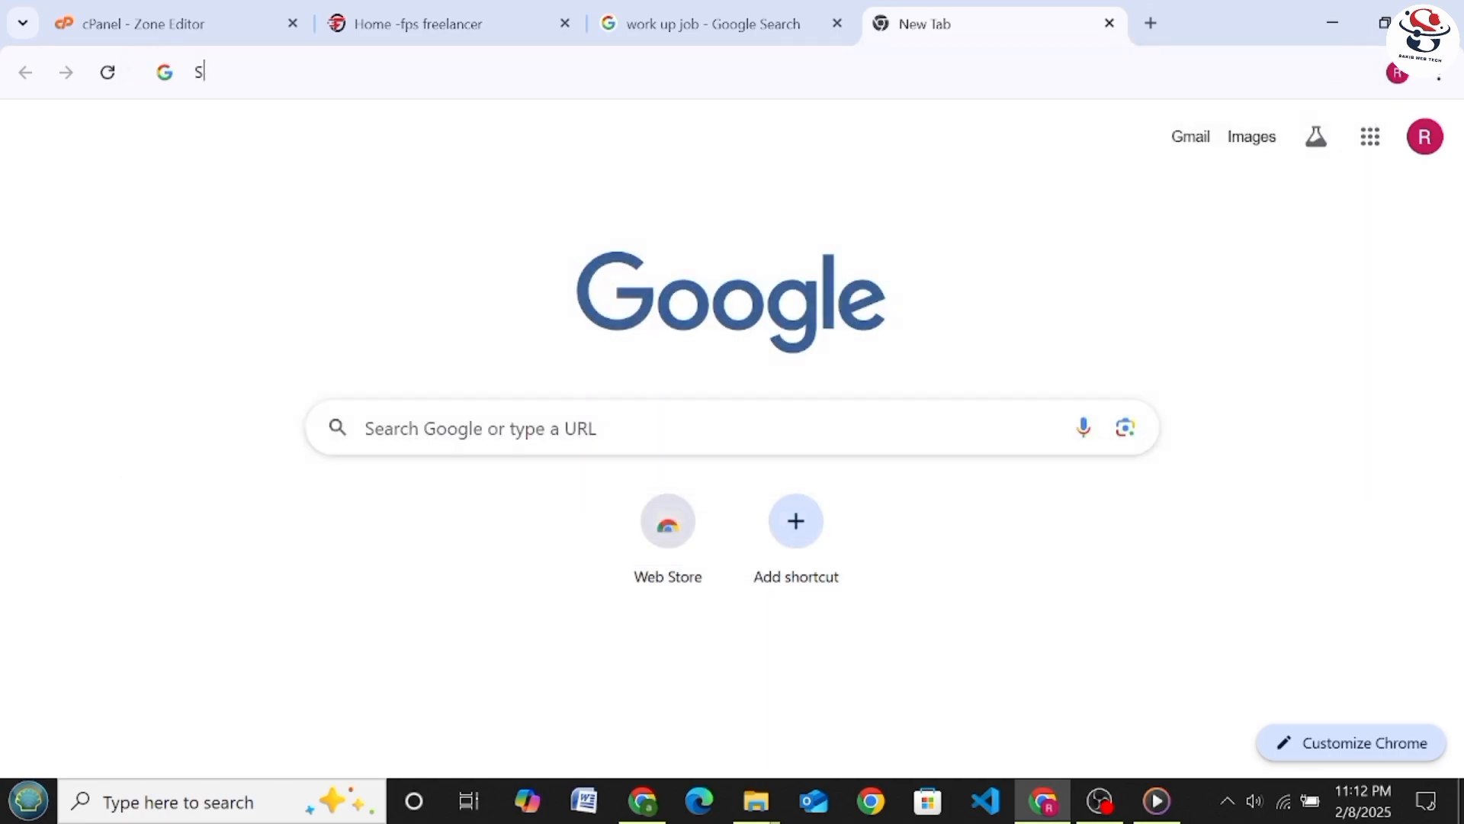
pyautogui.write('E')
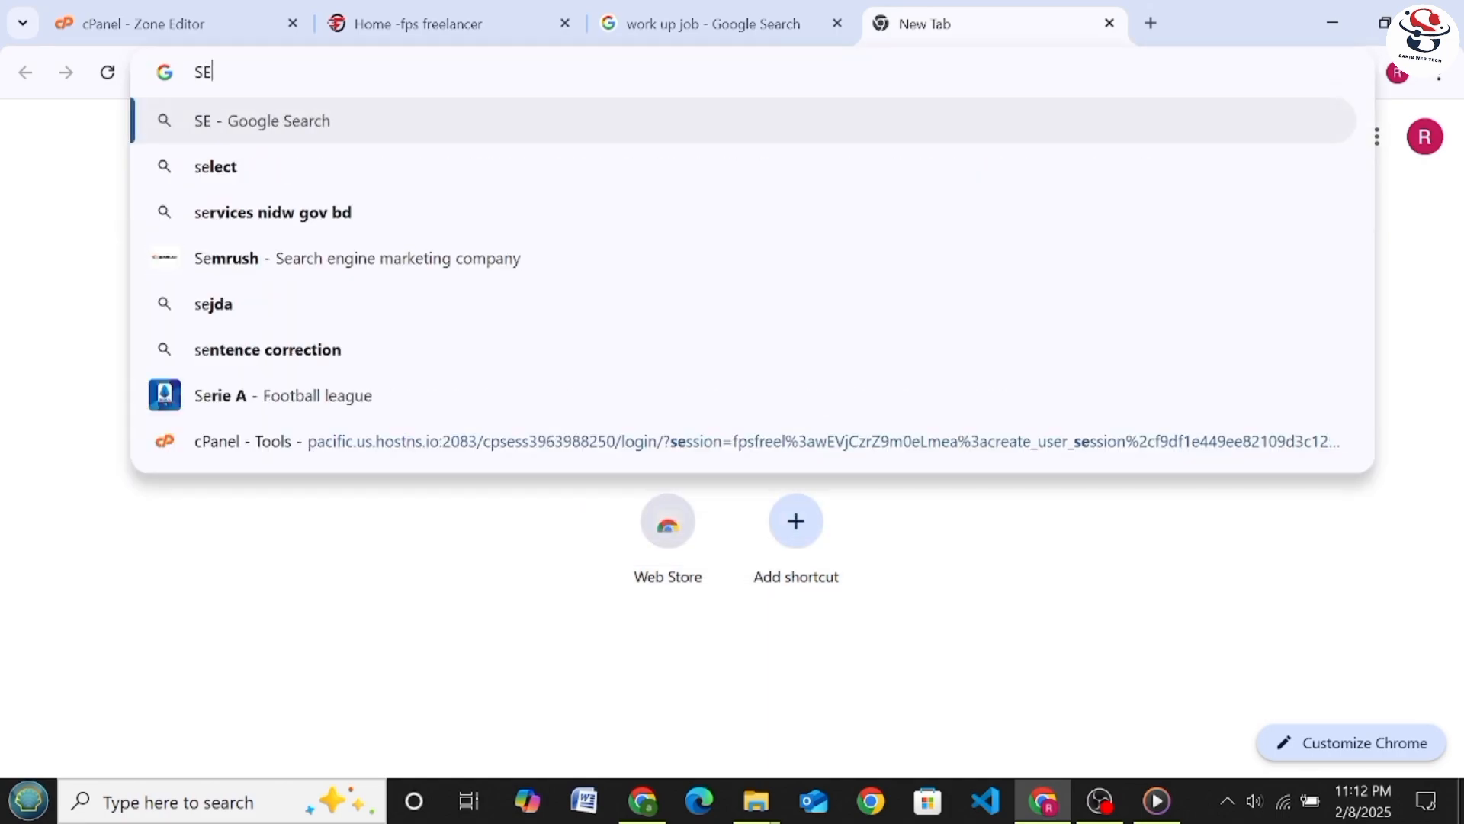
pyautogui.write('A')
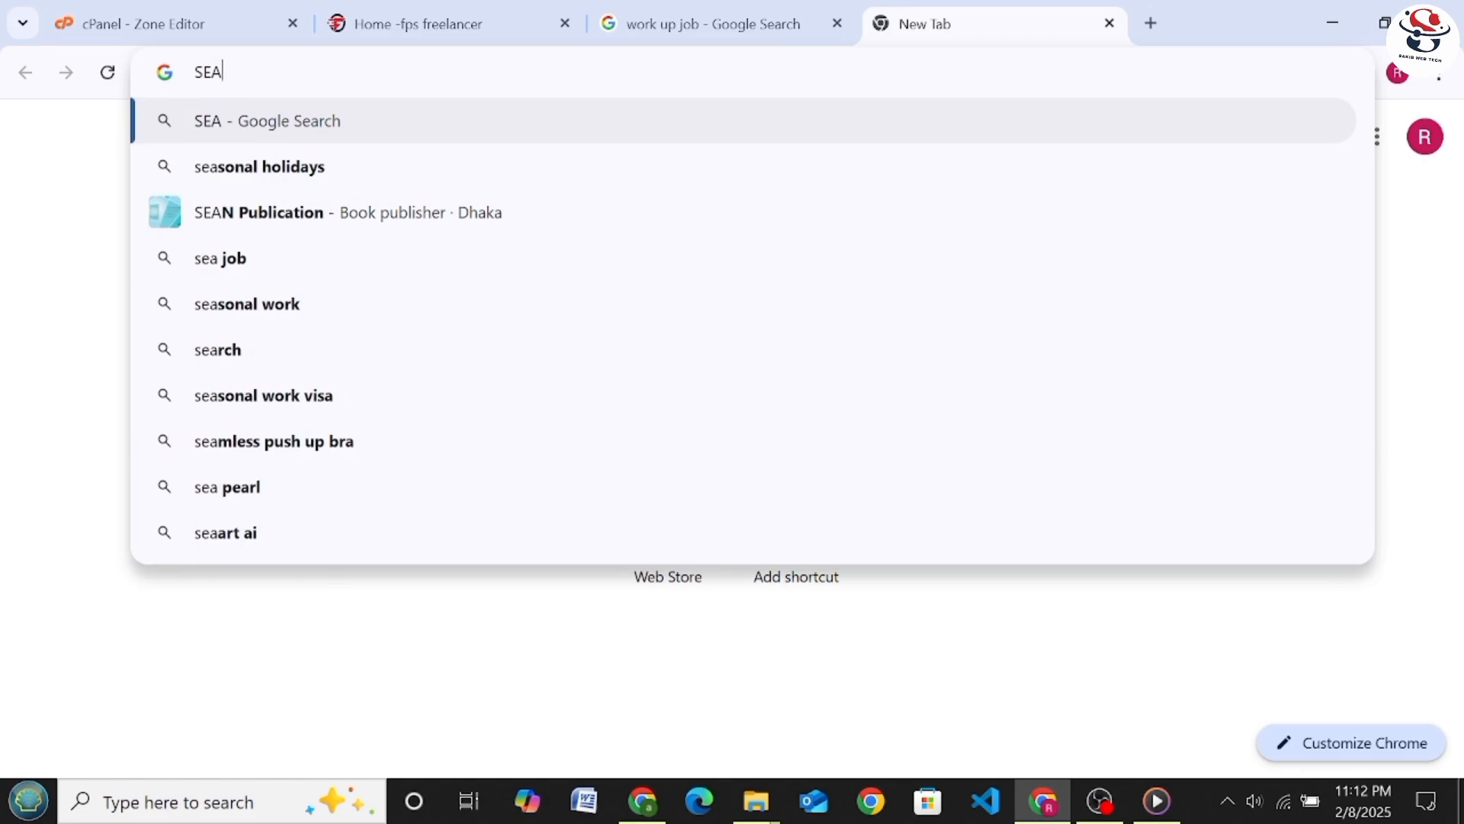
pyautogui.write('RC')
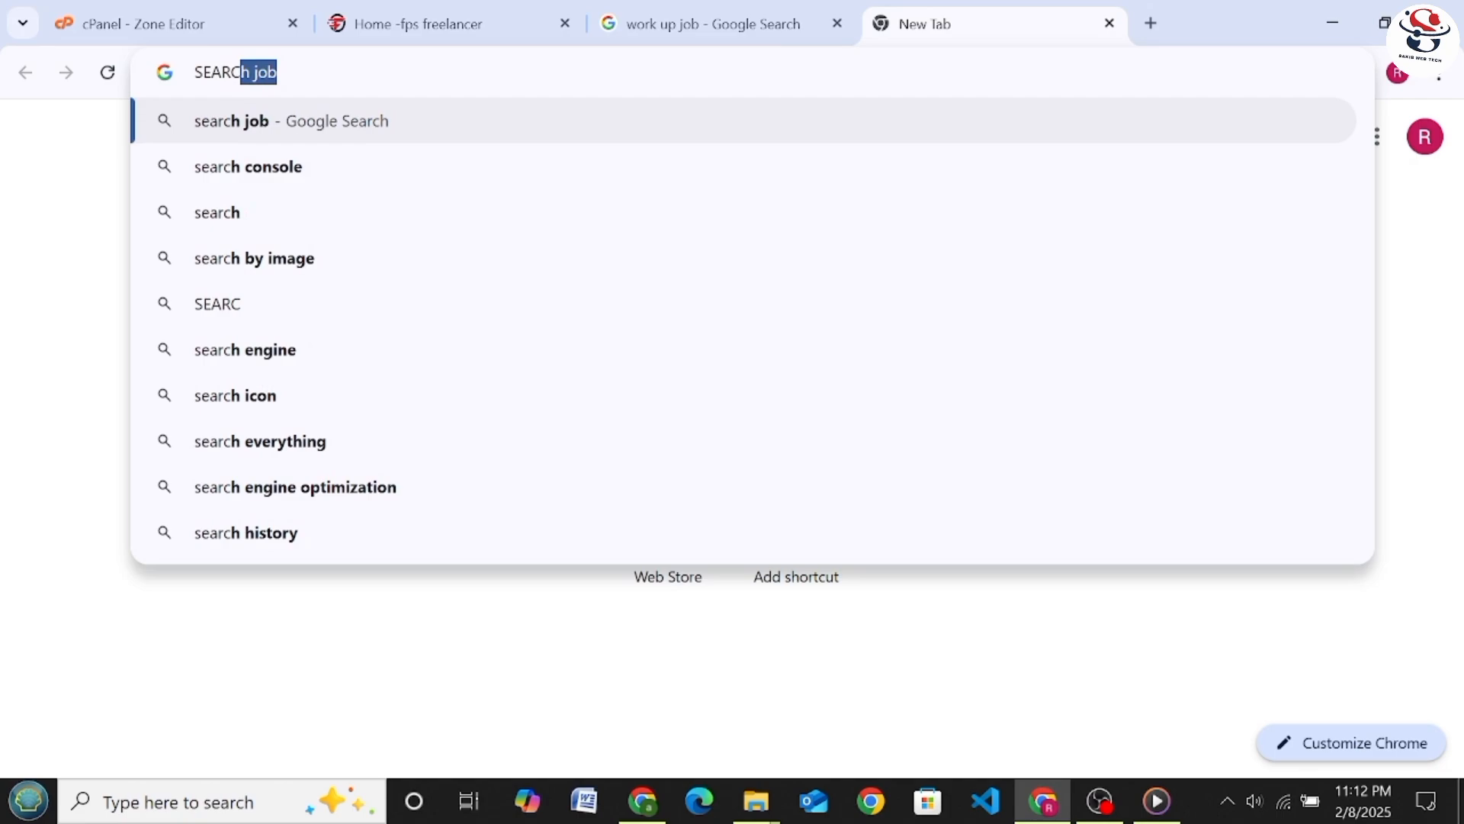
pyautogui.write('H')
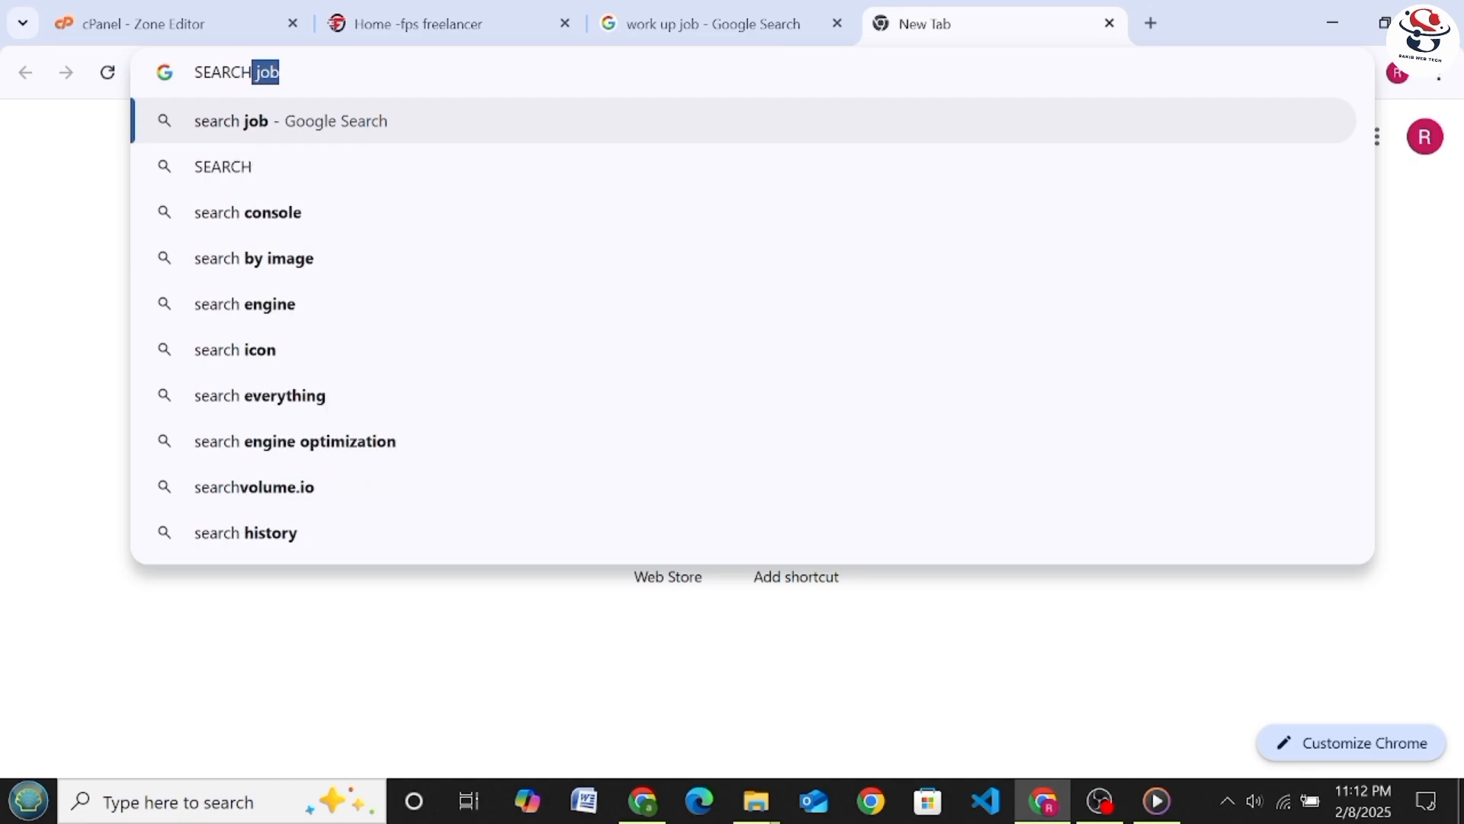
pyautogui.click(277, 217)
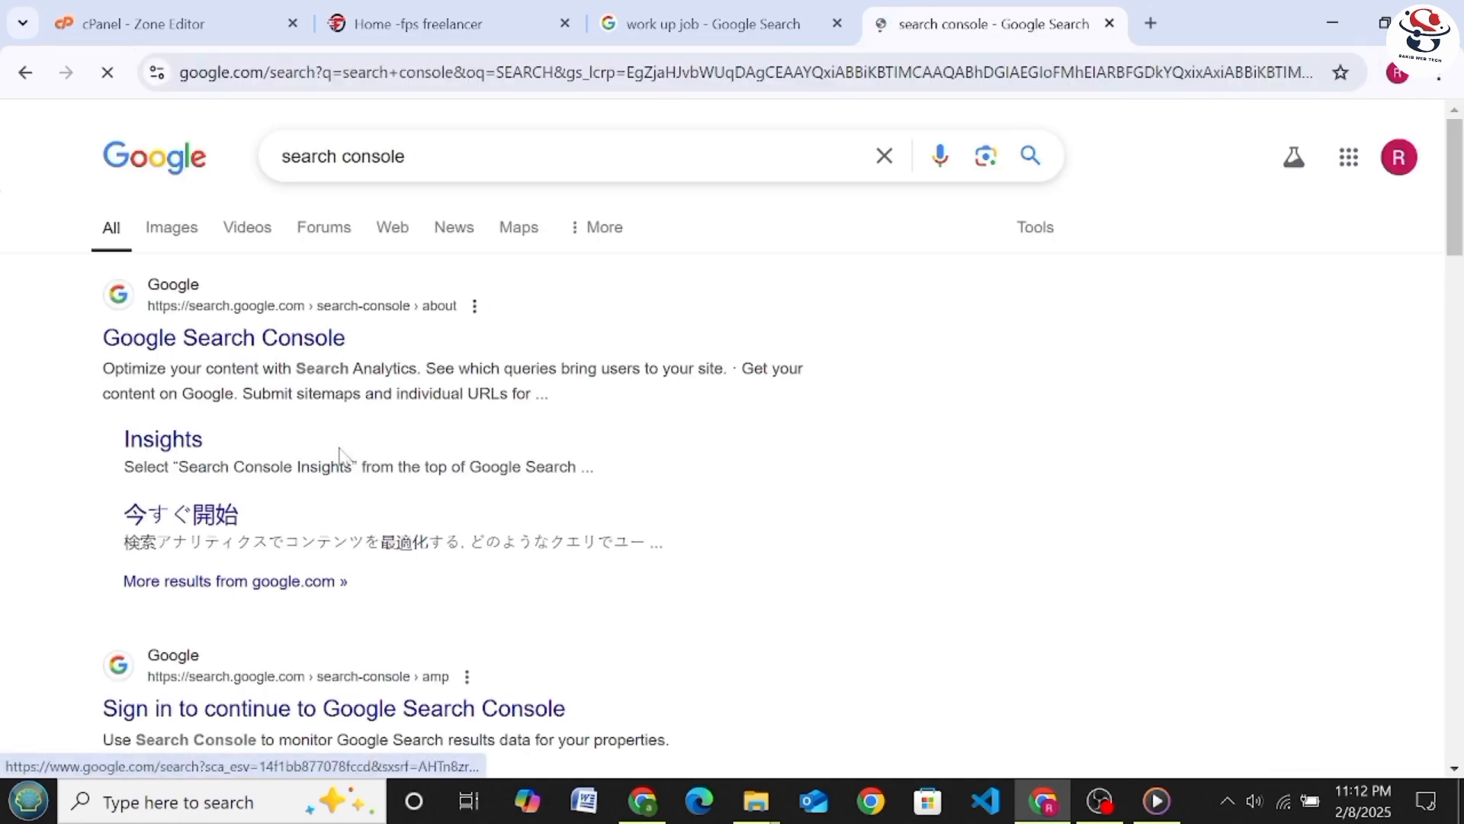
# Open the Google Search Console site from the search results and start its setup up to the property type choice
pyautogui.click(137, 347)
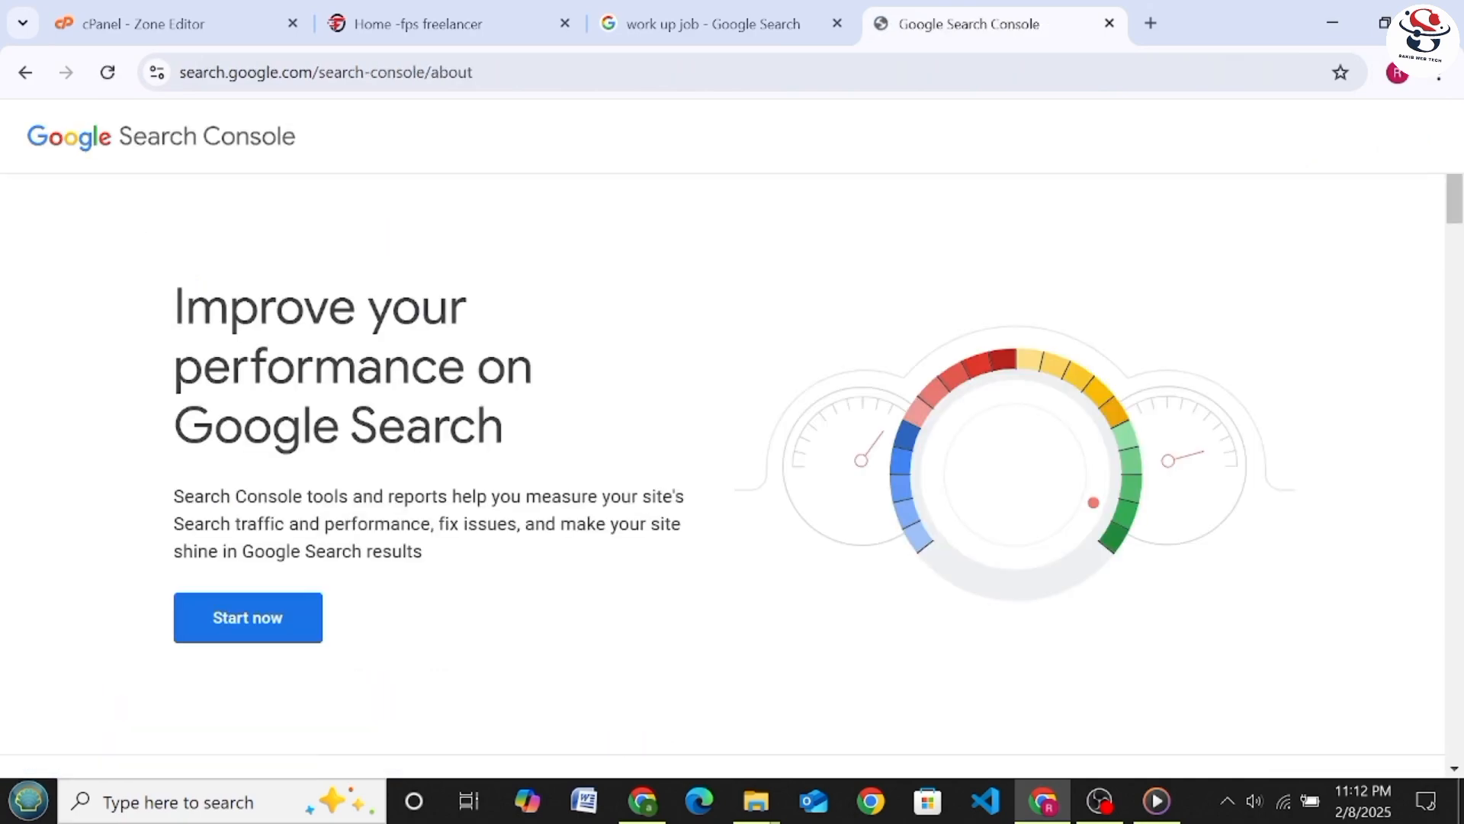
pyautogui.scroll(-3, 457, 450)
pyautogui.scroll(3, 366, 487)
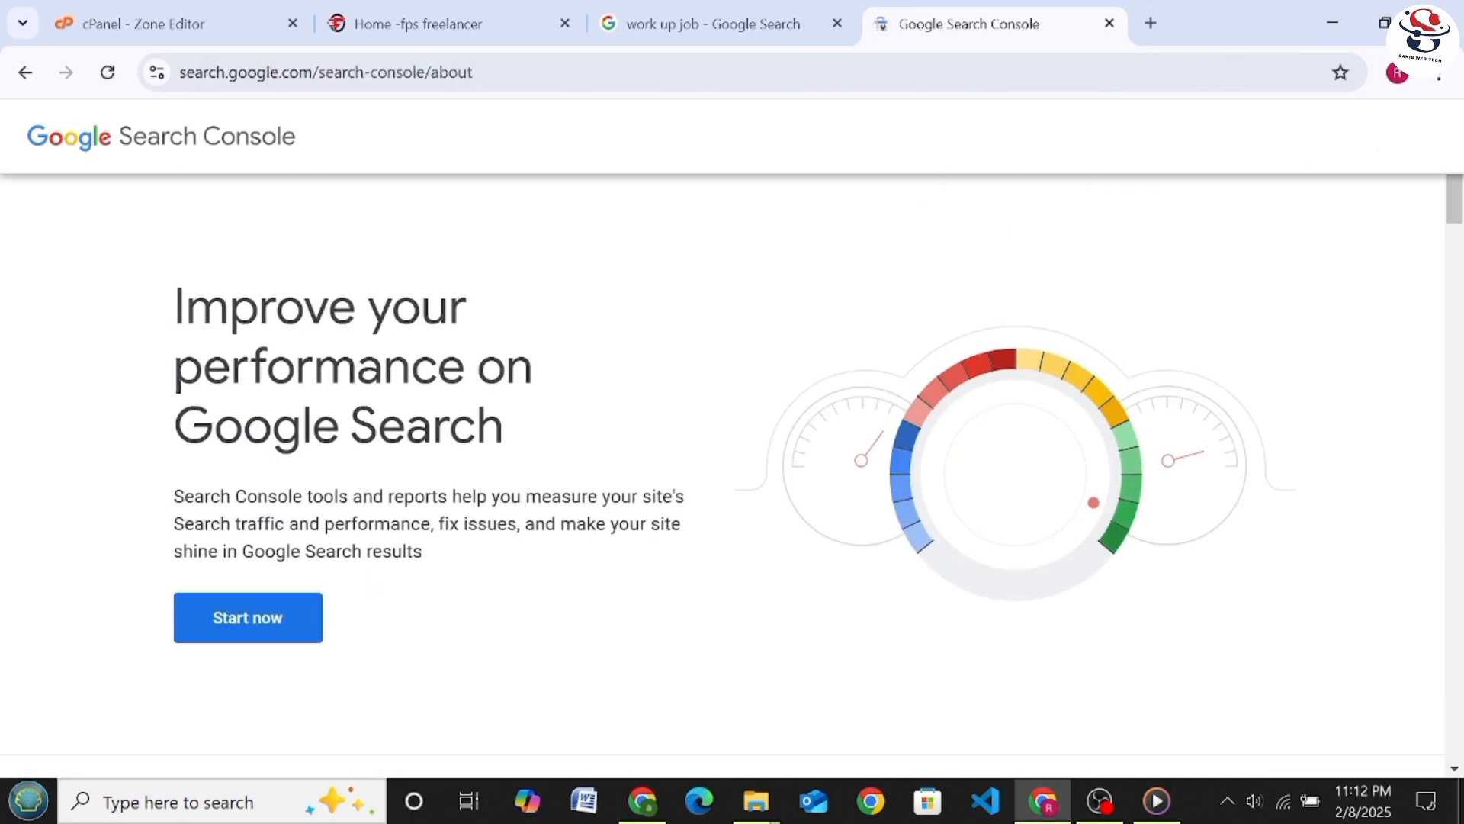
pyautogui.click(282, 620)
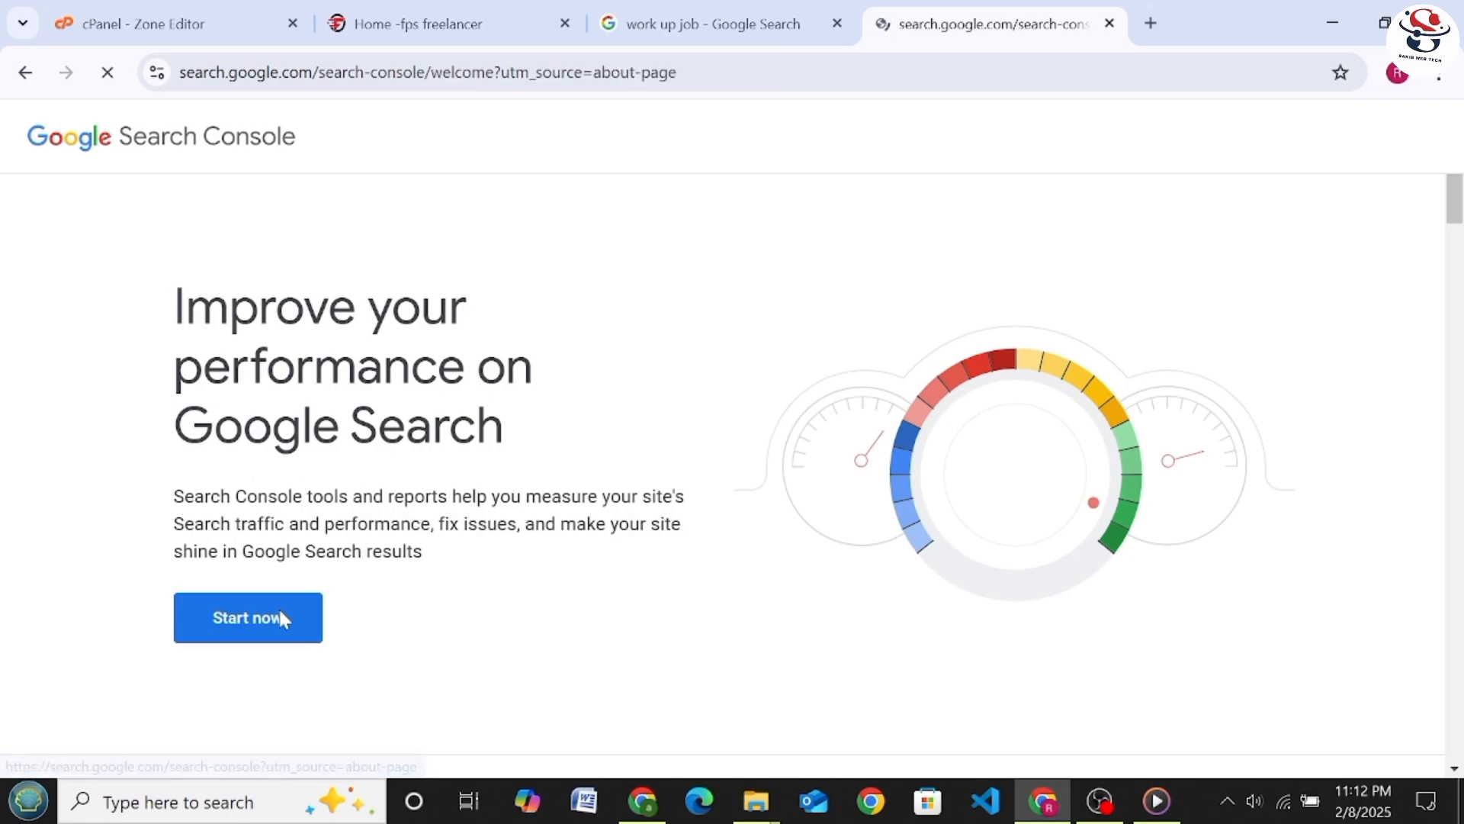
pyautogui.scroll(-1, 381, 610)
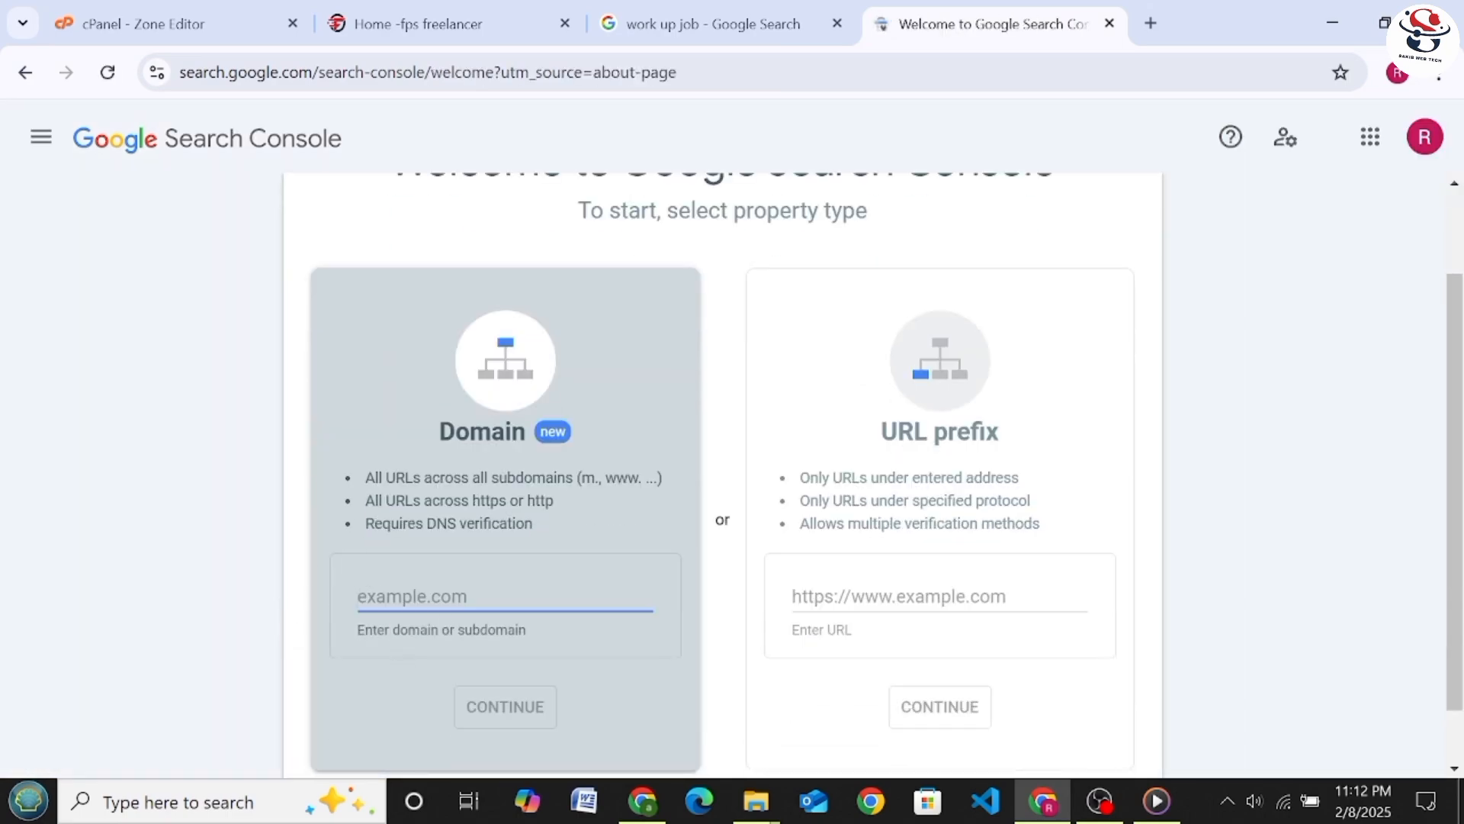
pyautogui.scroll(-1, 435, 519)
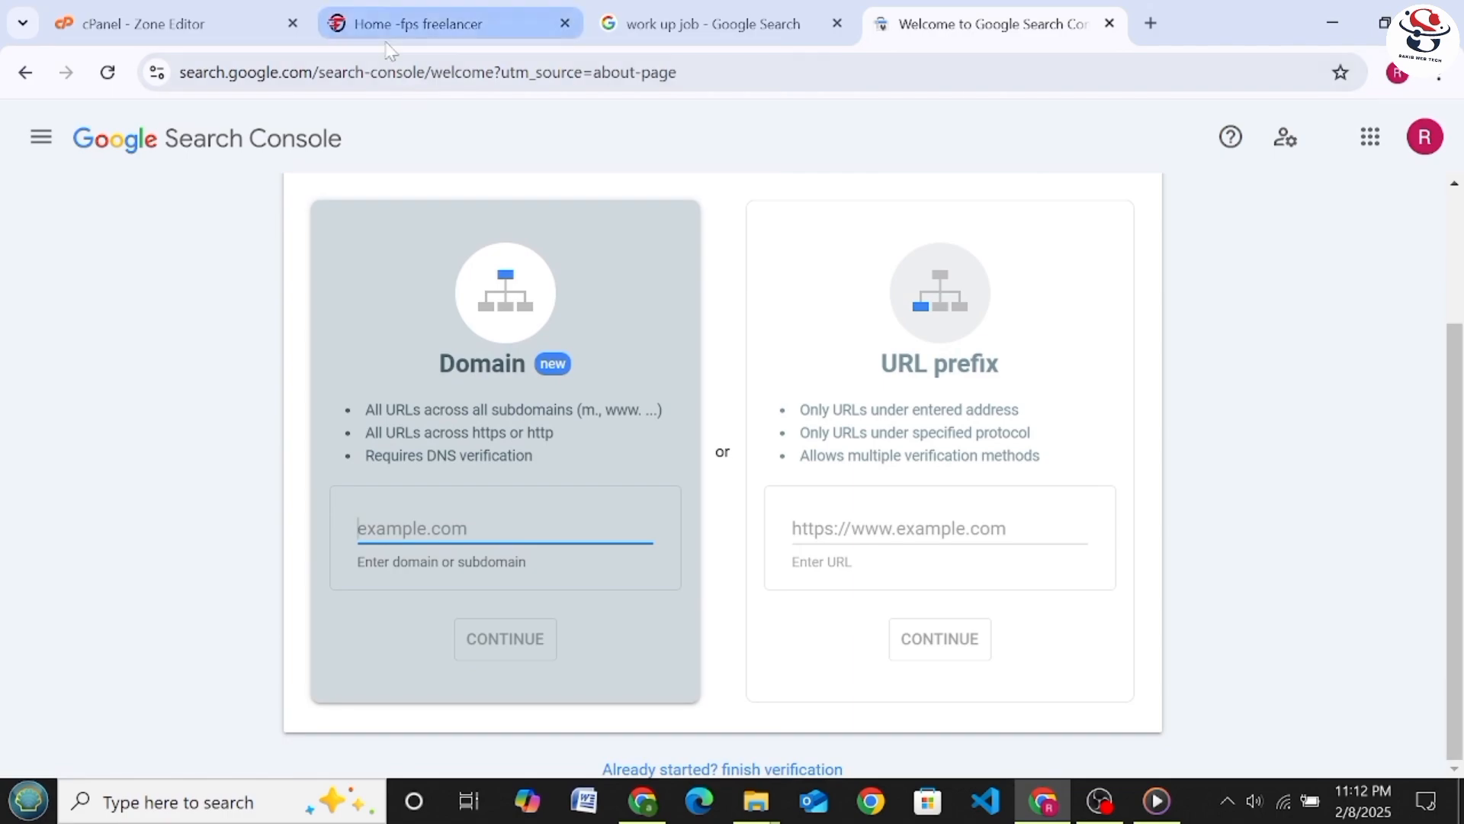
# Copy the address of the fps freelancer website and paste it into the Domain property field in Search Console
pyautogui.click(405, 23)
pyautogui.click(245, 72)
pyautogui.rightClick(255, 76)
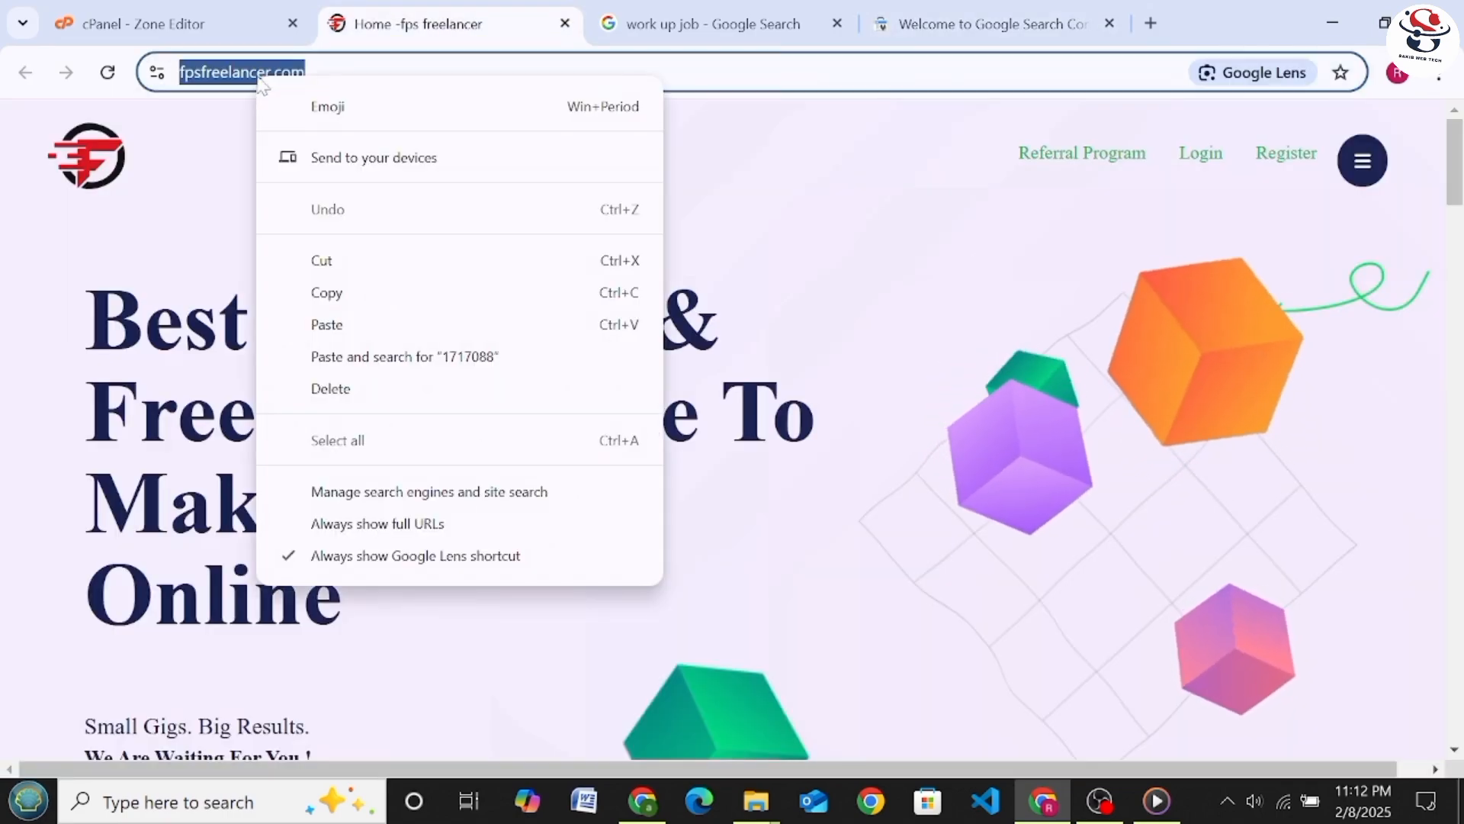
pyautogui.click(325, 293)
pyautogui.click(984, 24)
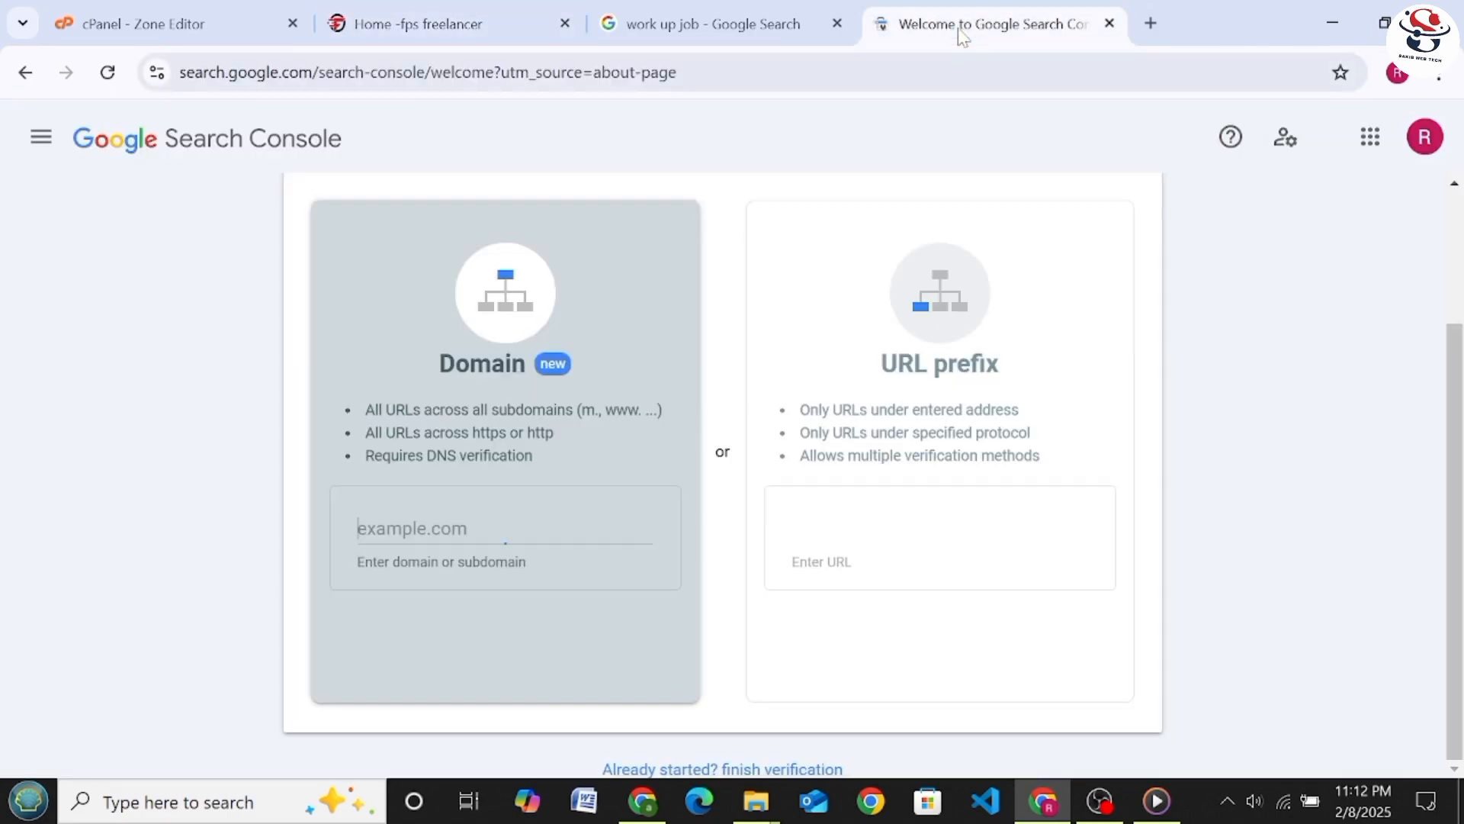
pyautogui.rightClick(428, 540)
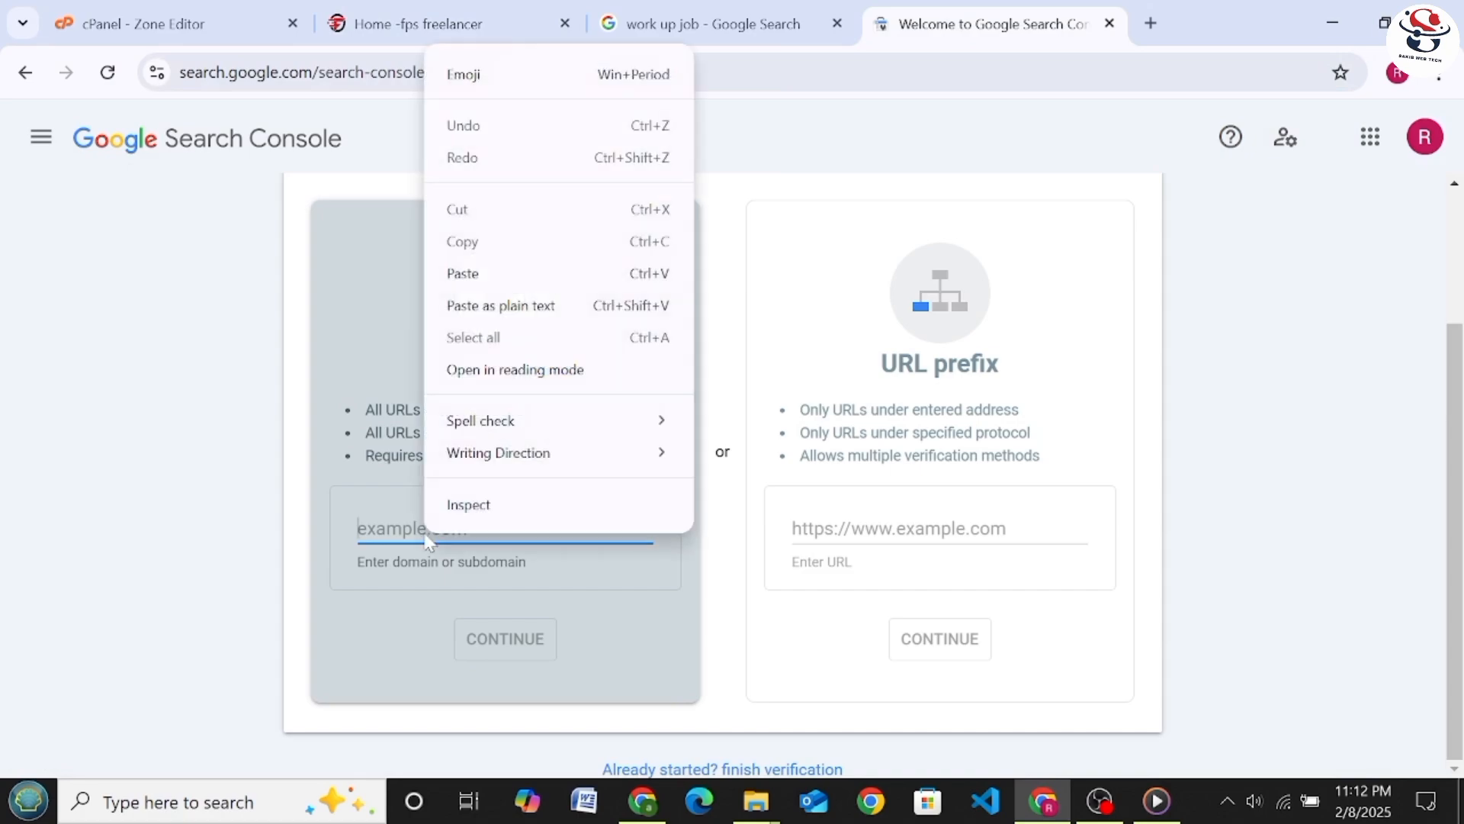
pyautogui.click(463, 273)
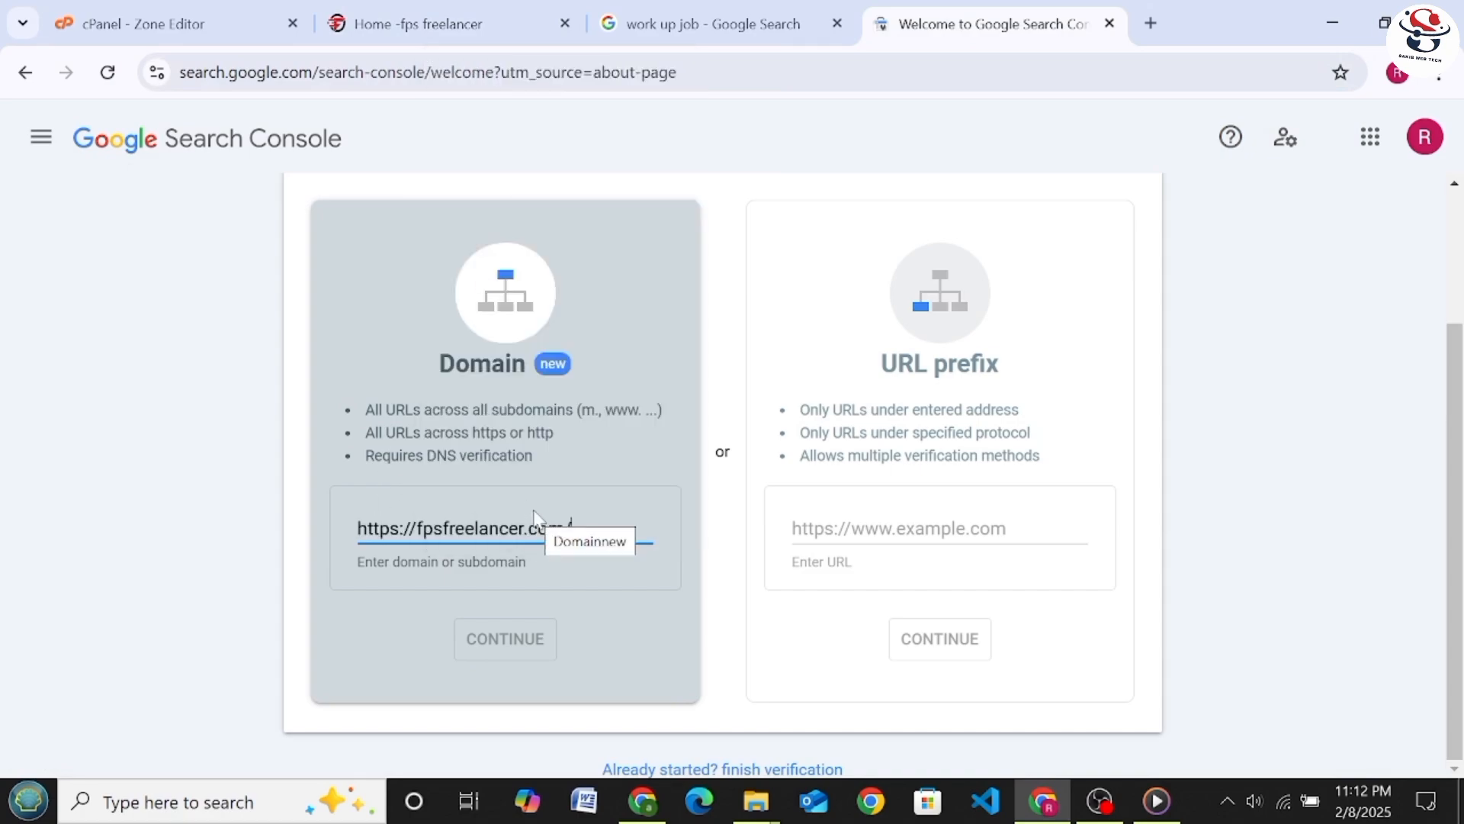
# Trim the domain entry to fpsfreelancer.com and continue to the ownership verification
pyautogui.press('BackSpace')
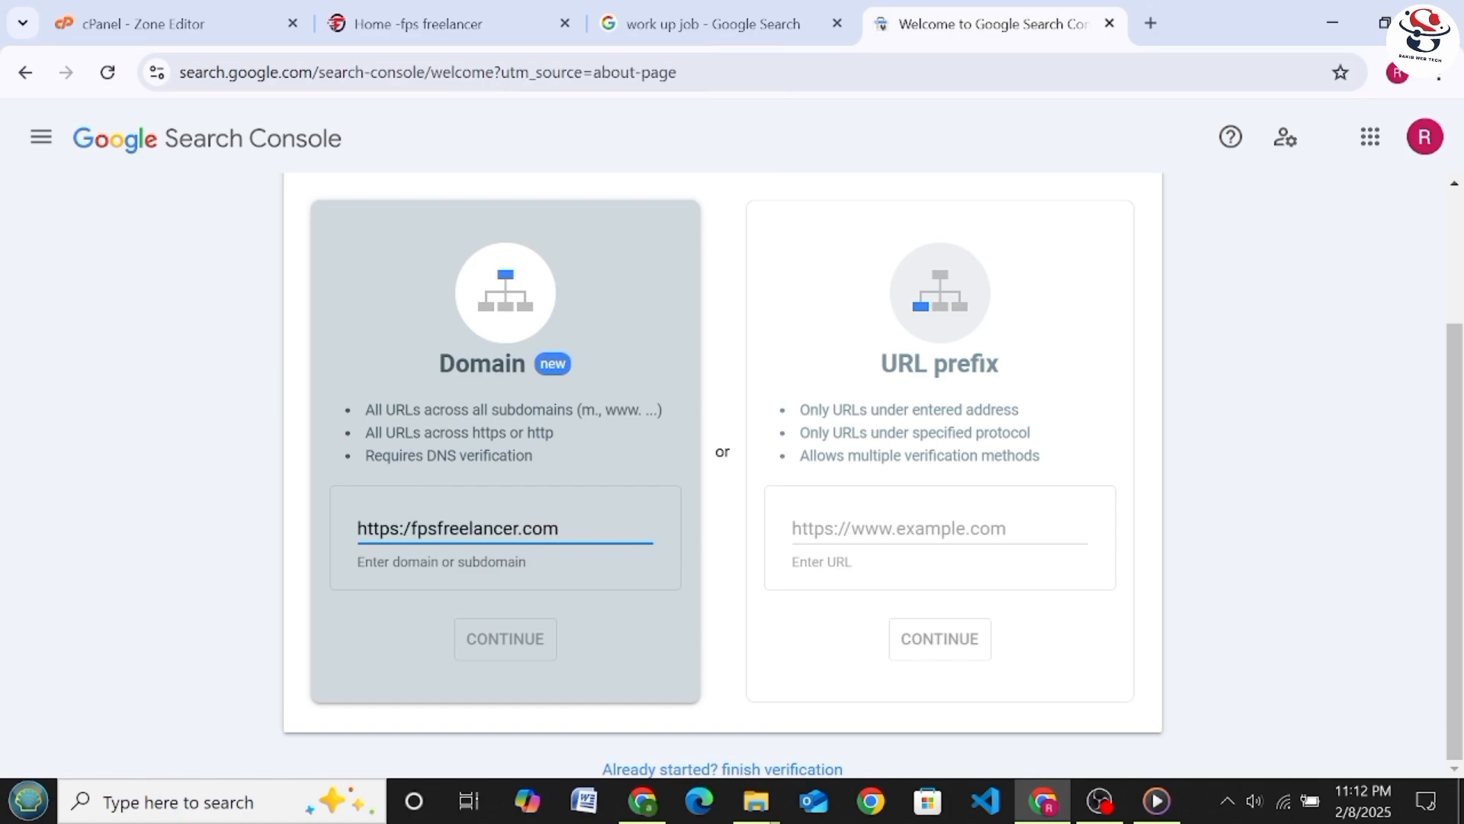
pyautogui.press('BackSpace')
pyautogui.press('BackSpace')
pyautogui.press('BackSpace')
pyautogui.press('BackSpace')
pyautogui.press('BackSpace')
pyautogui.press('BackSpace')
pyautogui.press('BackSpace')
pyautogui.press('BackSpace')
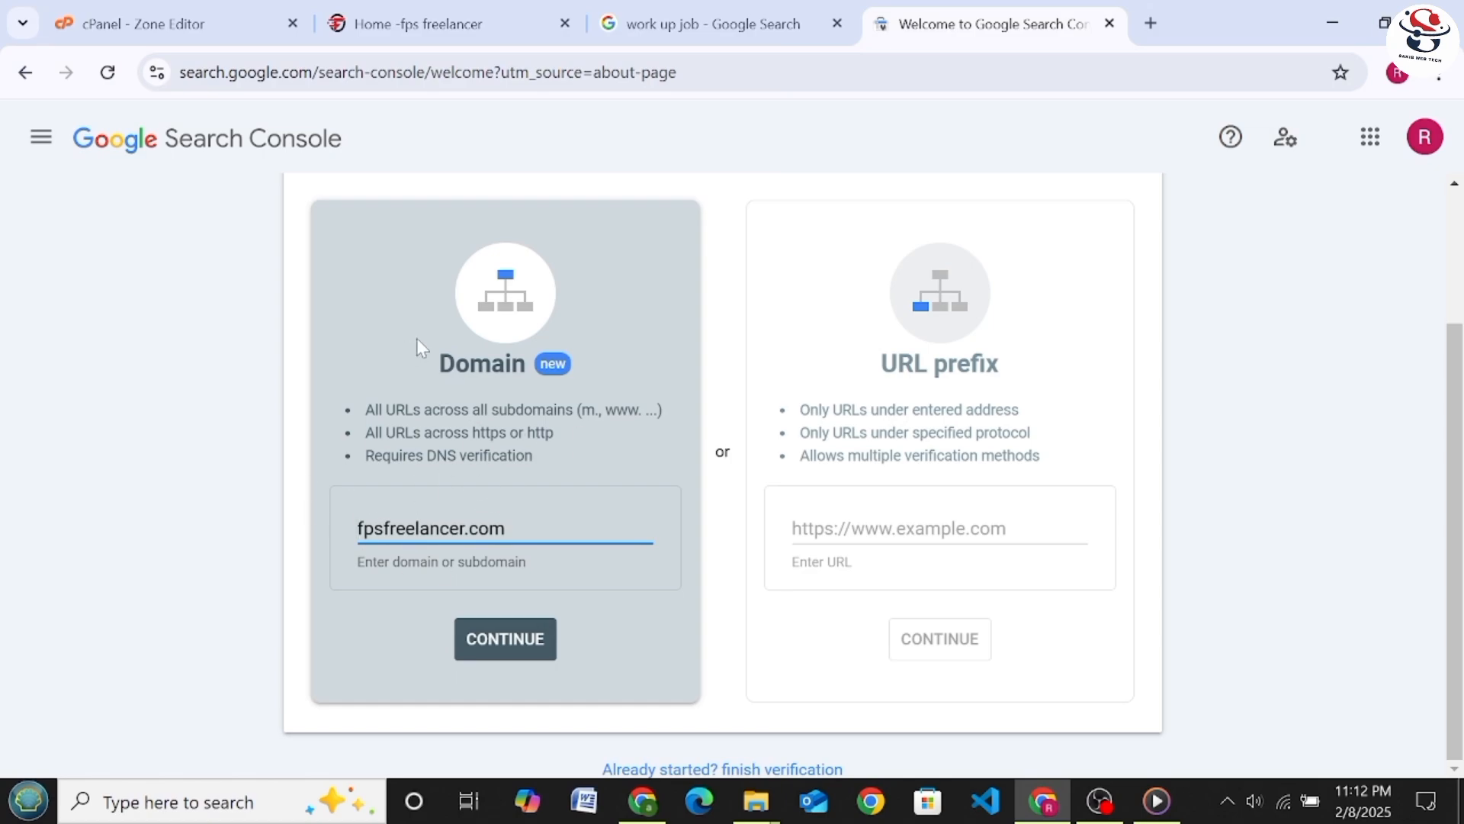
pyautogui.click(507, 640)
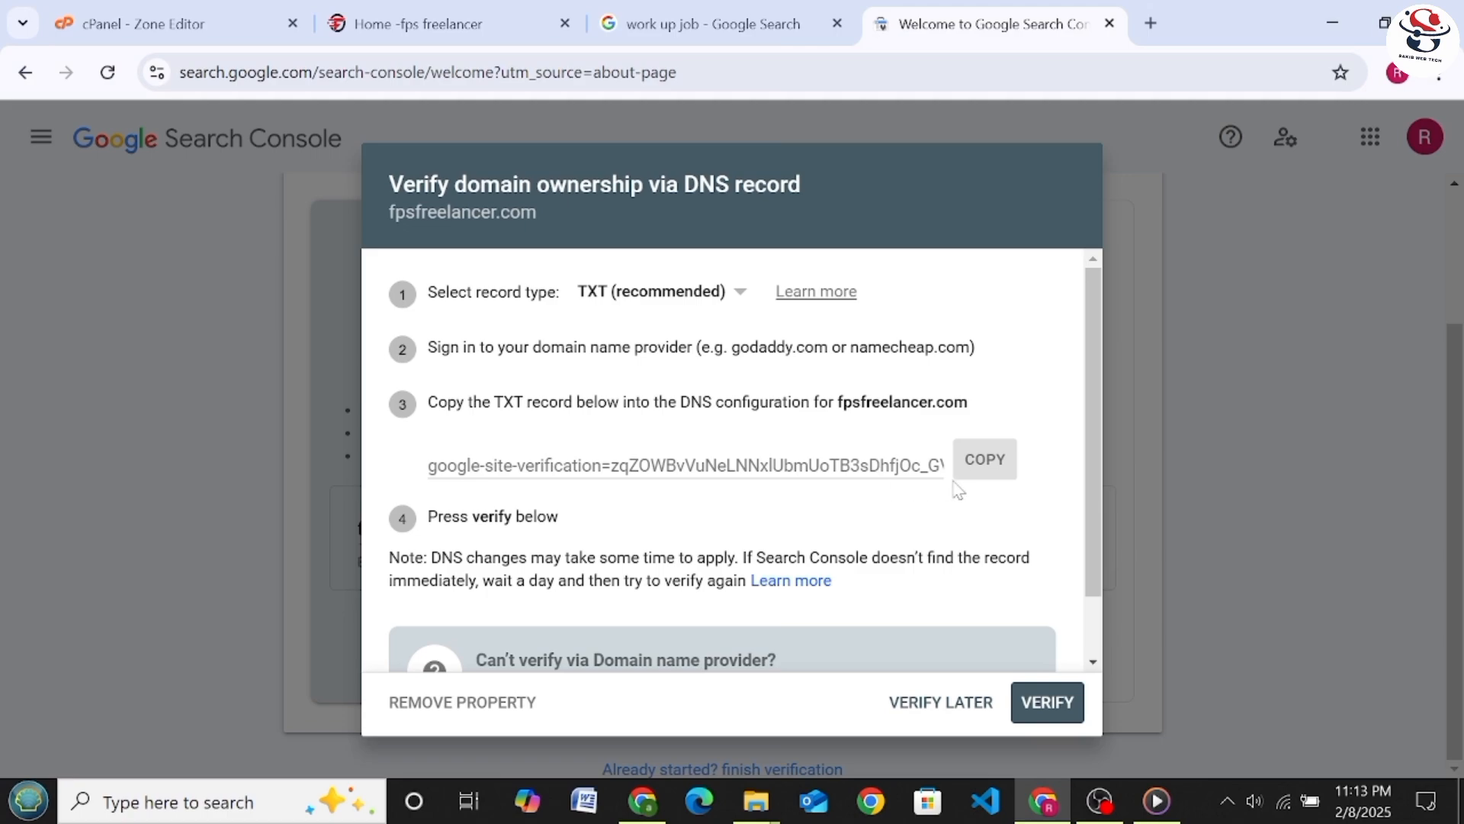
# Copy the google-site-verification TXT value and paste it as the record text of the new TXT record in cPanel's Zone Editor
pyautogui.click(996, 473)
pyautogui.click(983, 476)
pyautogui.click(103, 31)
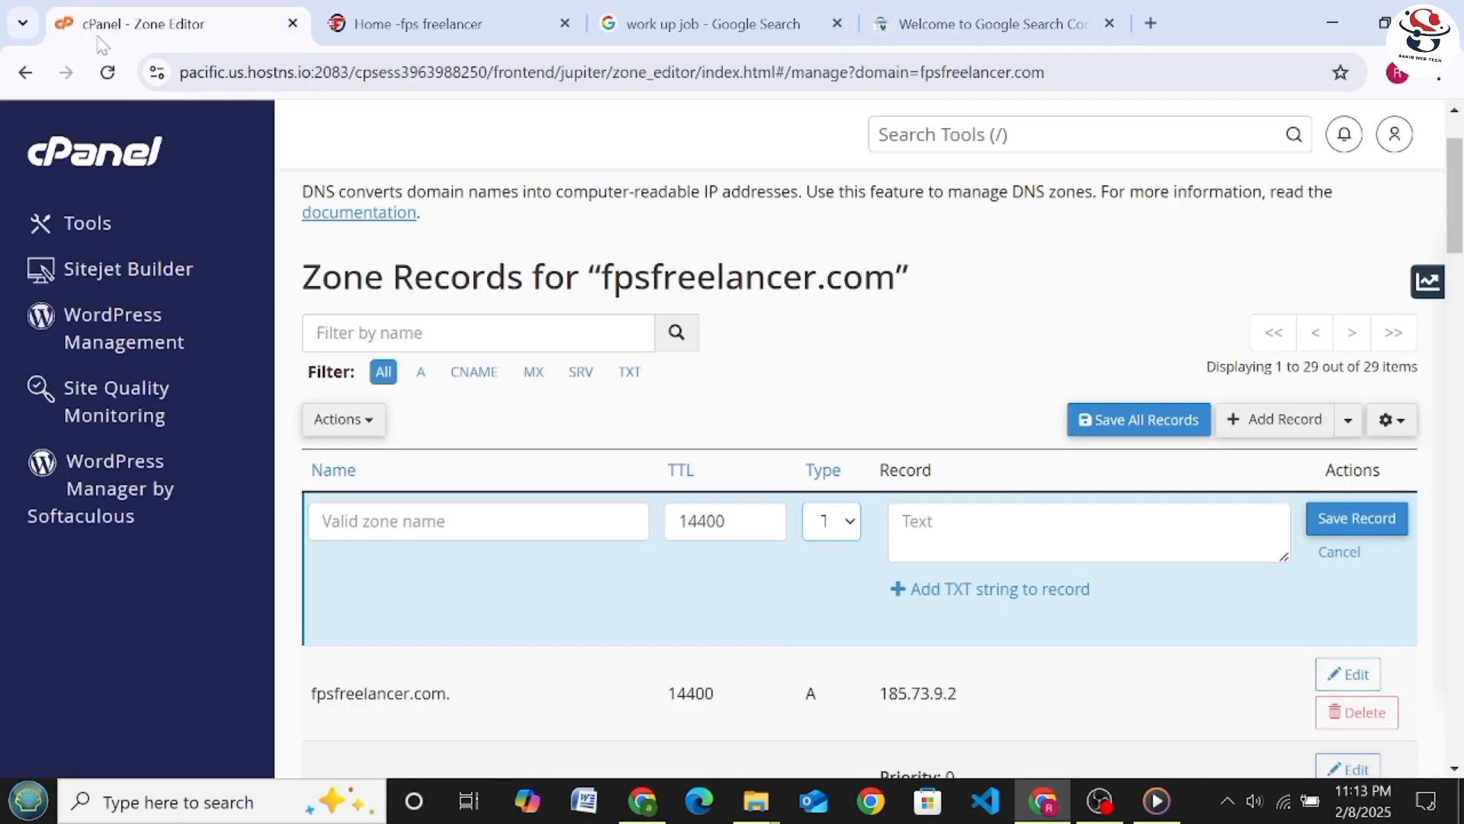
pyautogui.scroll(-2, 549, 578)
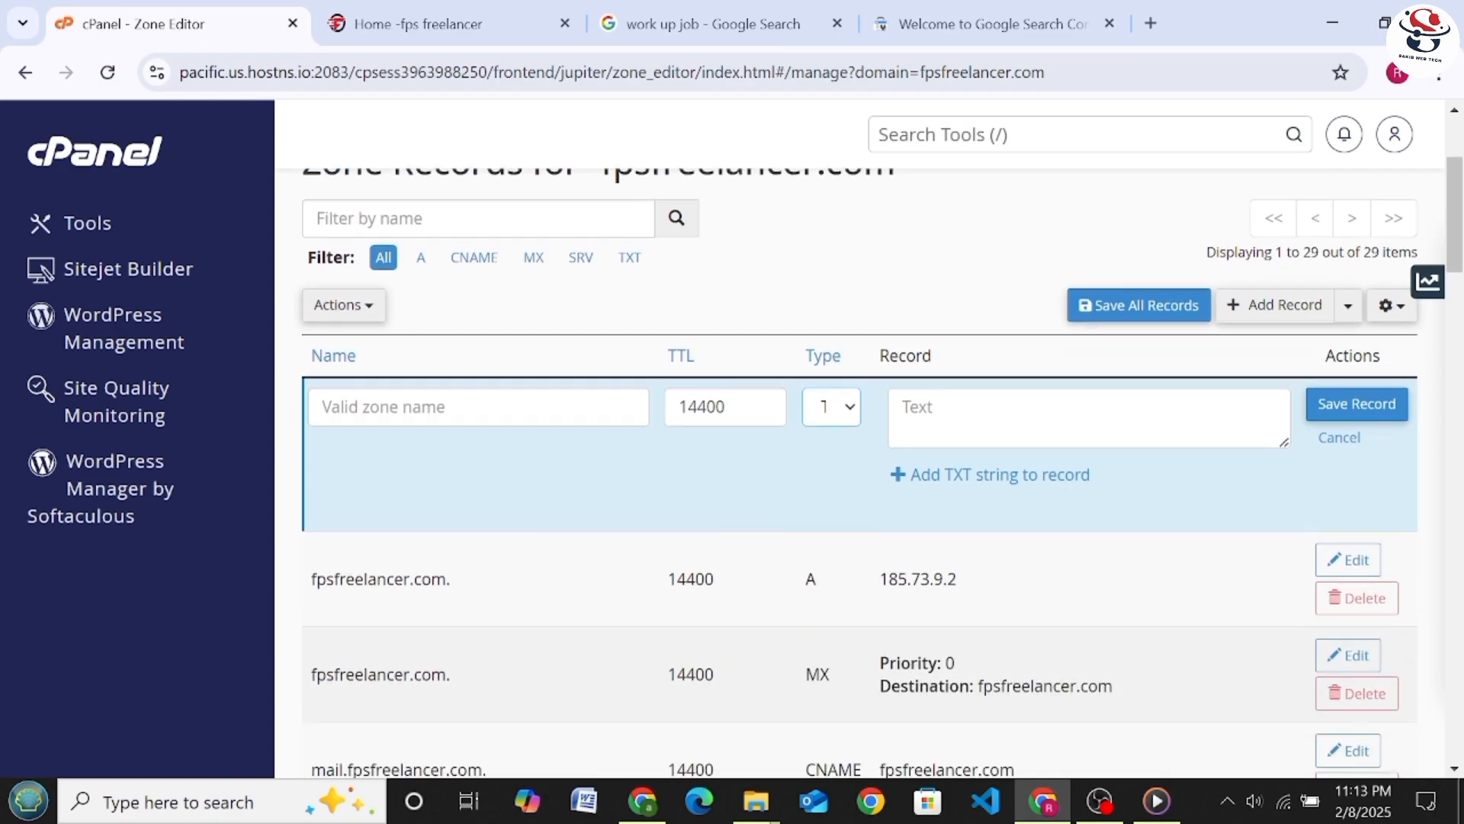
pyautogui.click(920, 416)
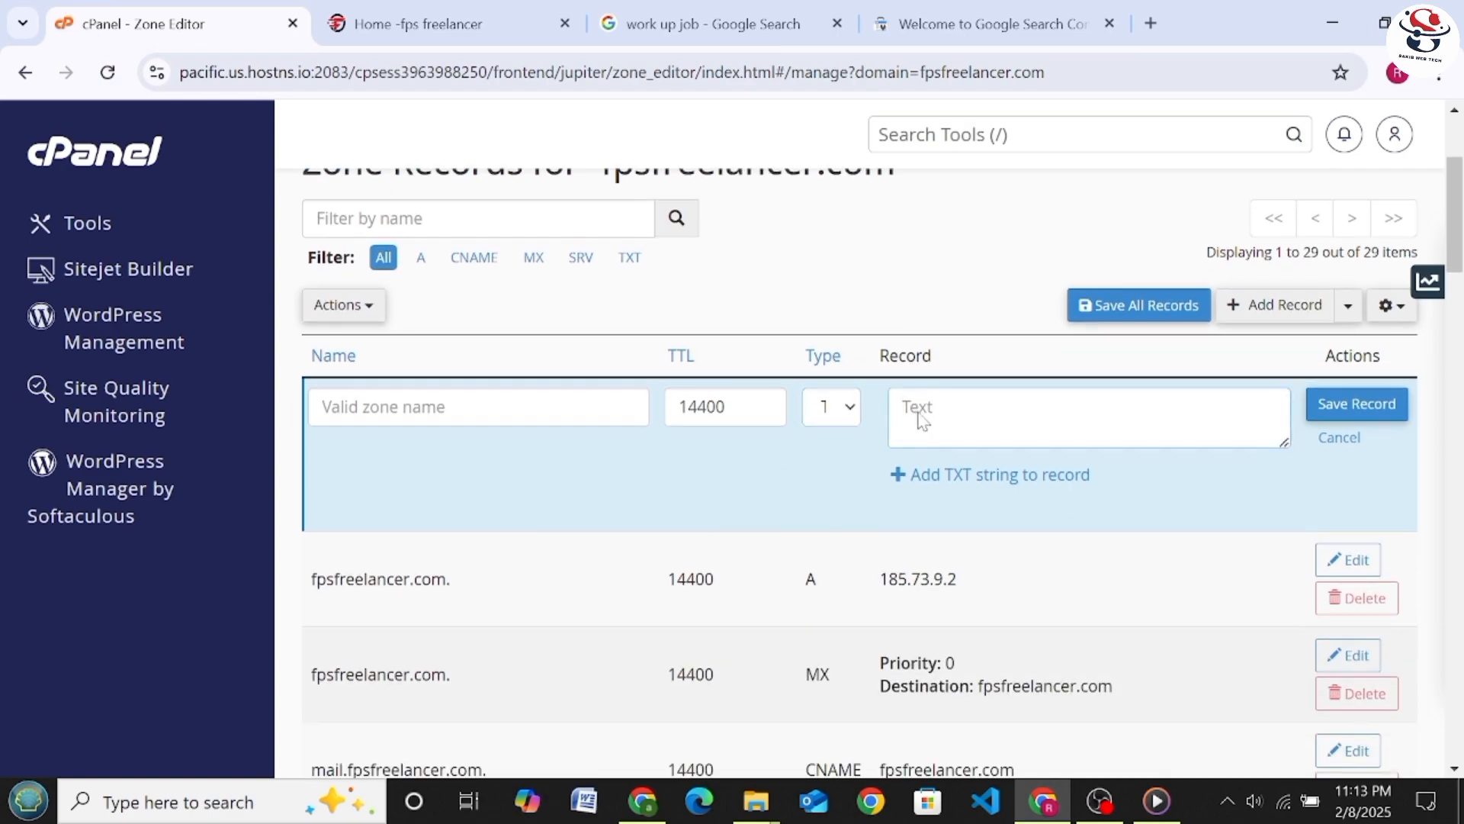
pyautogui.rightClick(920, 416)
pyautogui.click(958, 512)
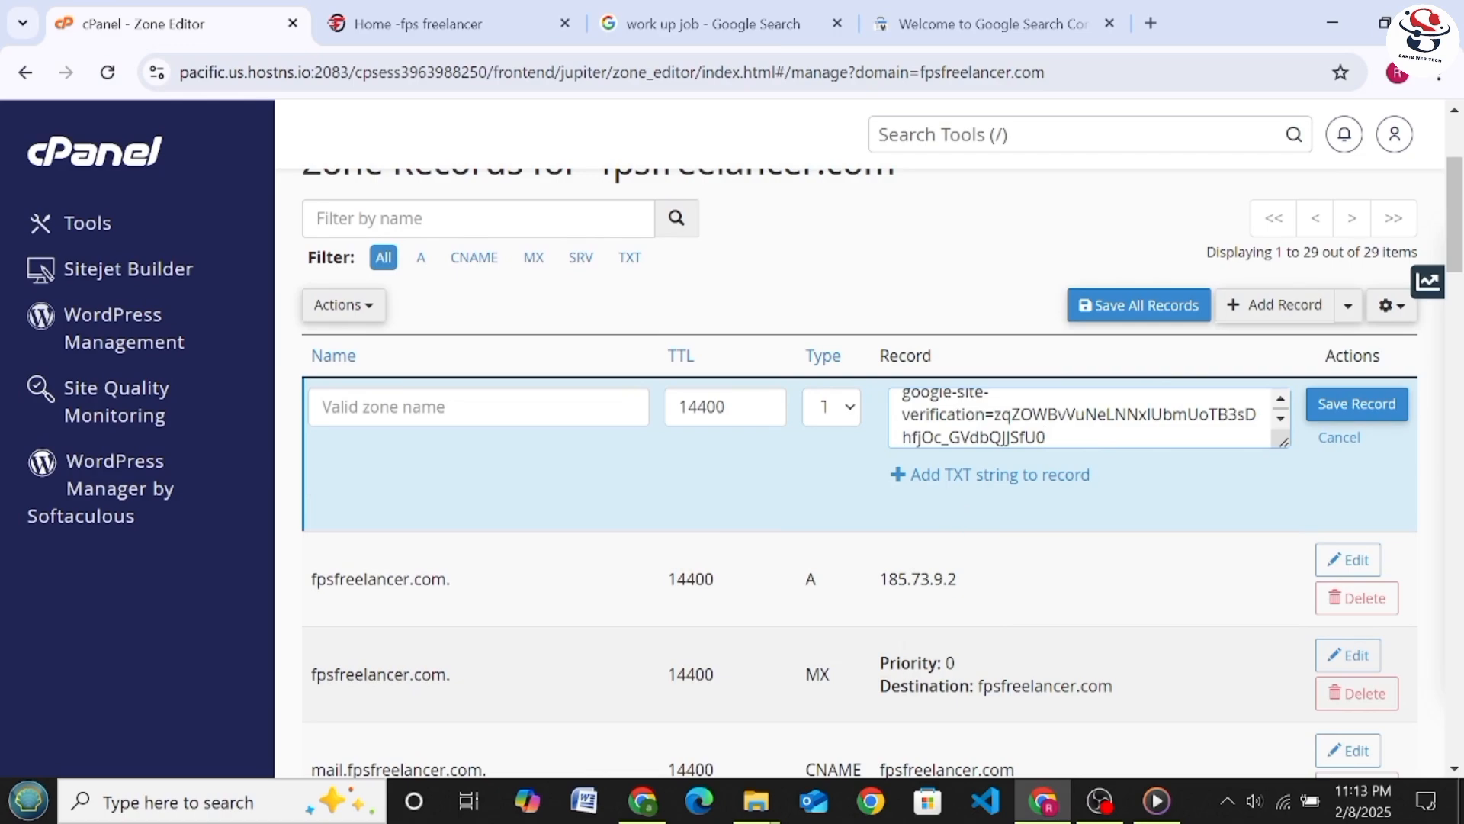
# Copy the fps freelancer website's address and paste it as the name of the new TXT record in cPanel
pyautogui.click(427, 23)
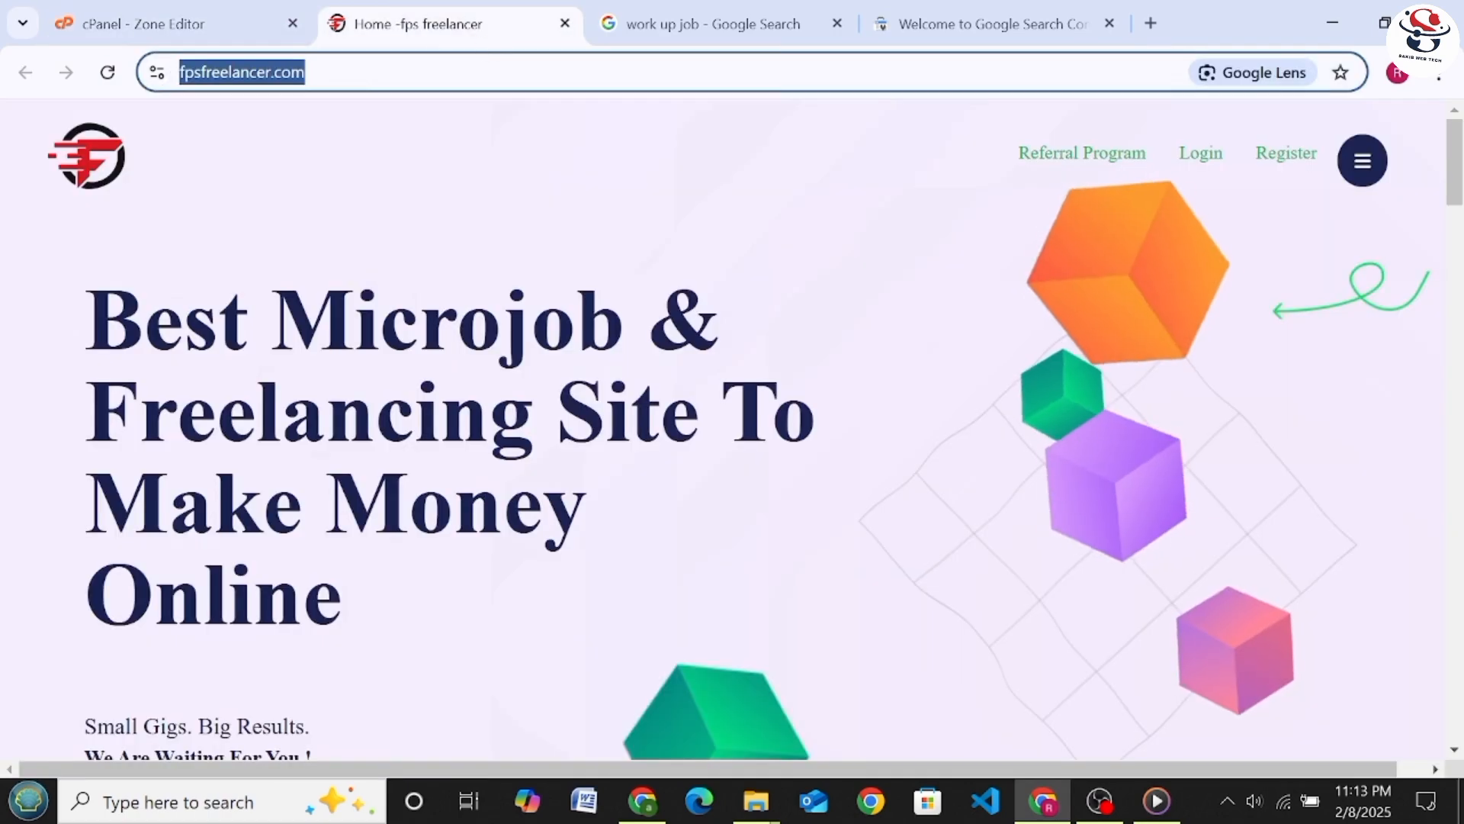
pyautogui.rightClick(301, 72)
pyautogui.click(359, 281)
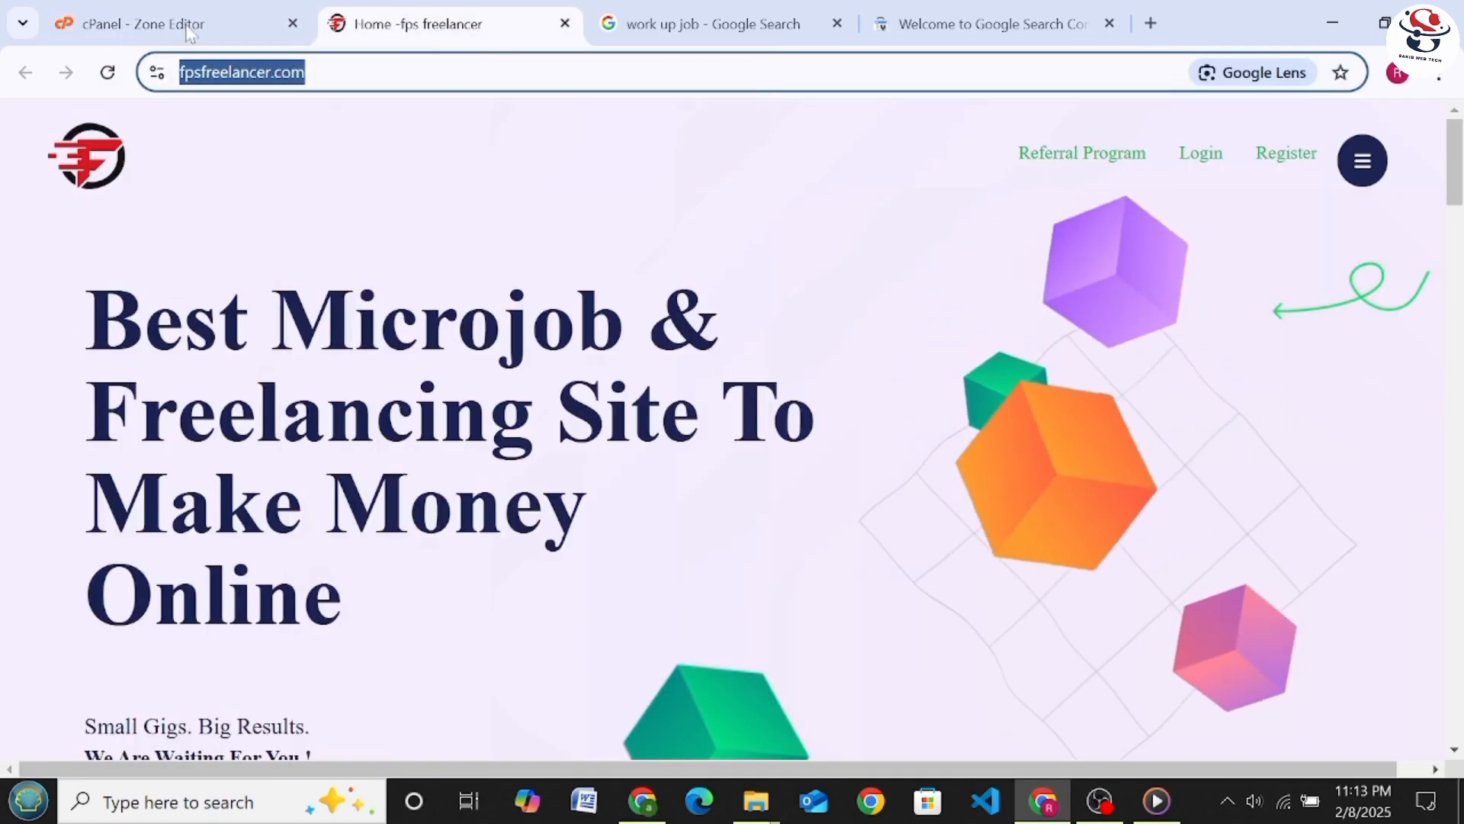
pyautogui.click(141, 23)
pyautogui.rightClick(386, 406)
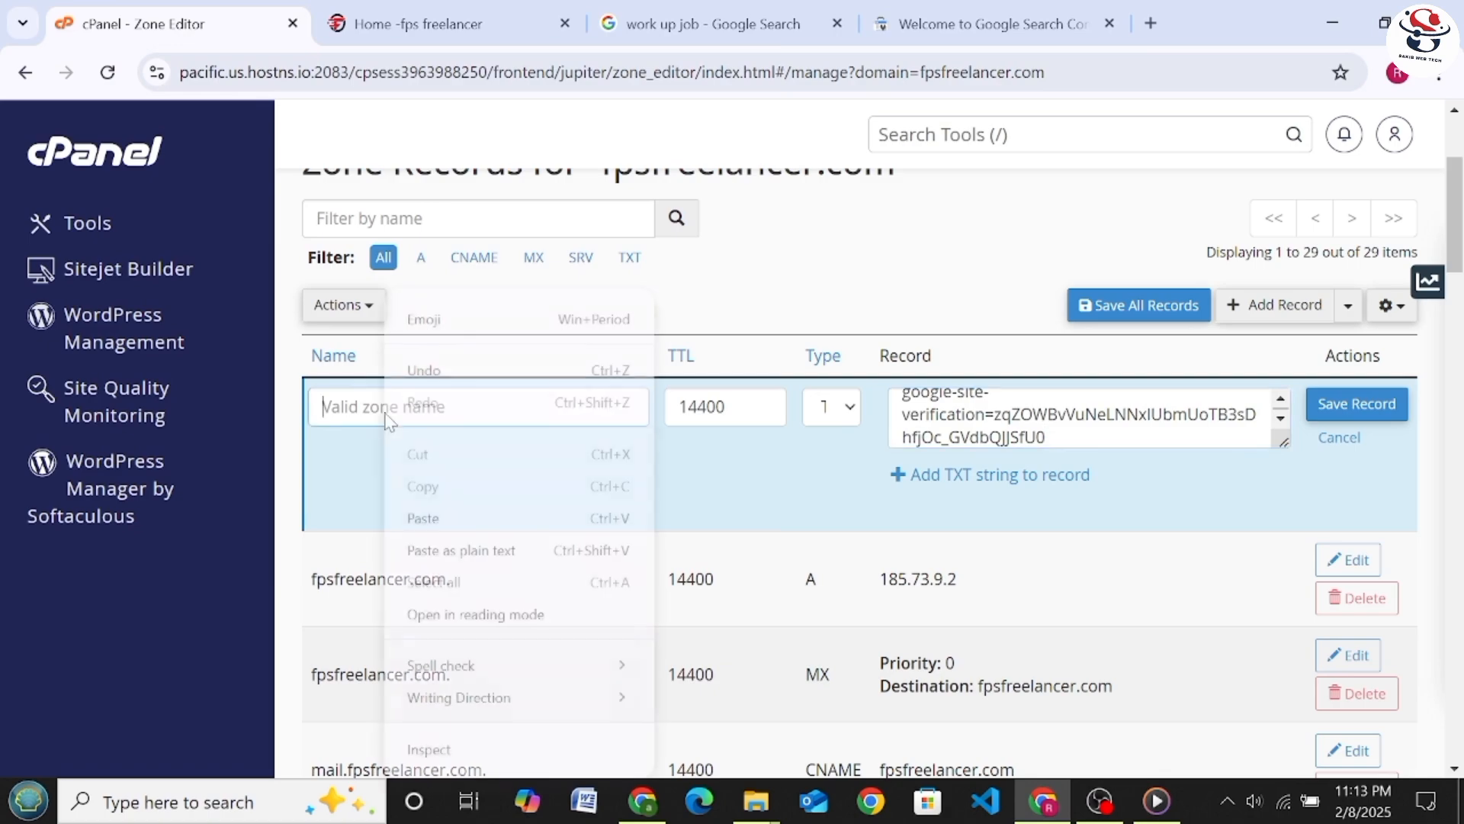
pyautogui.click(422, 517)
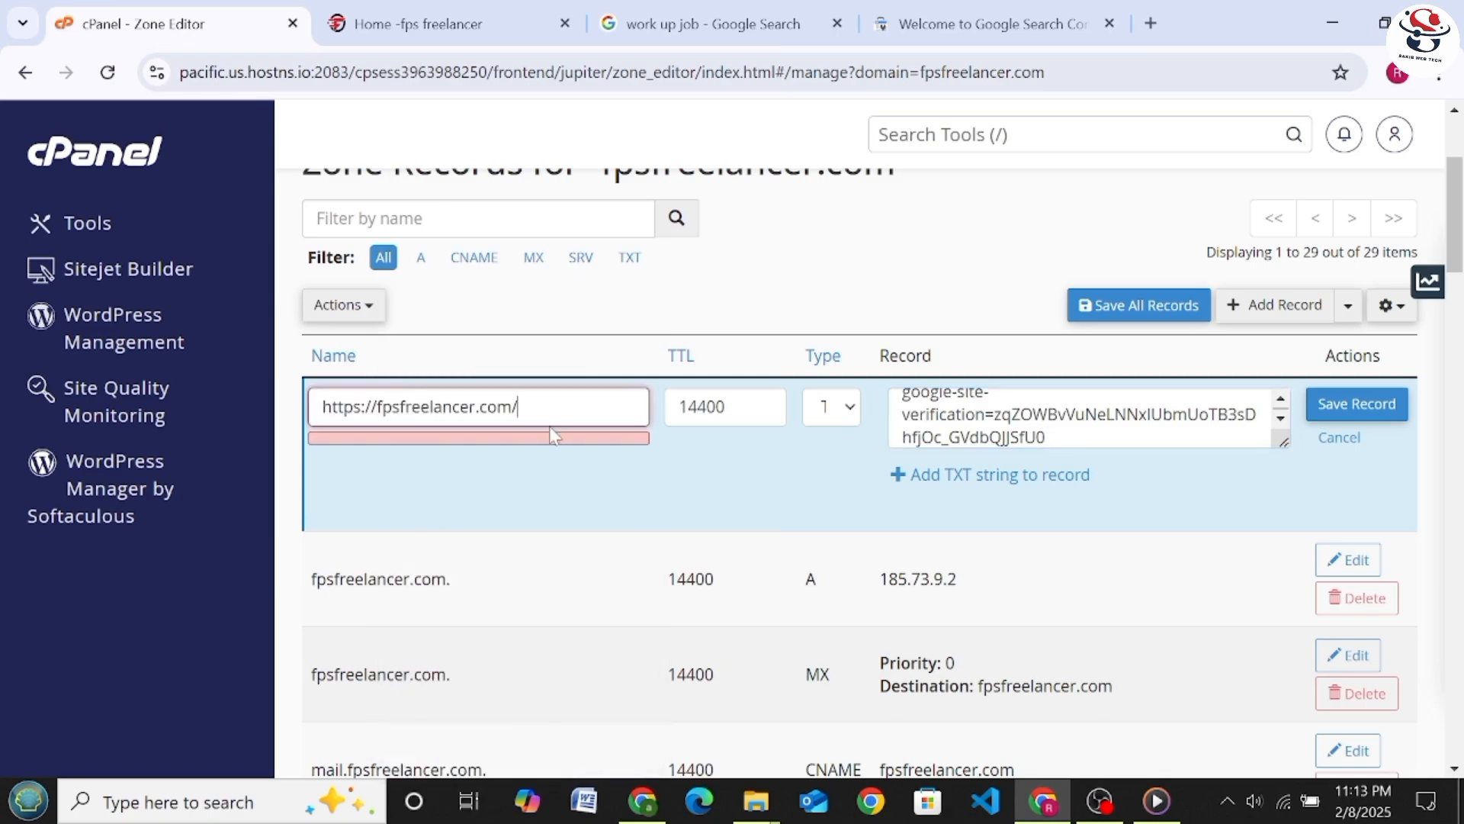
# Trim the TXT record's name to fpsfreelancer.com and save the record
pyautogui.press('BackSpace')
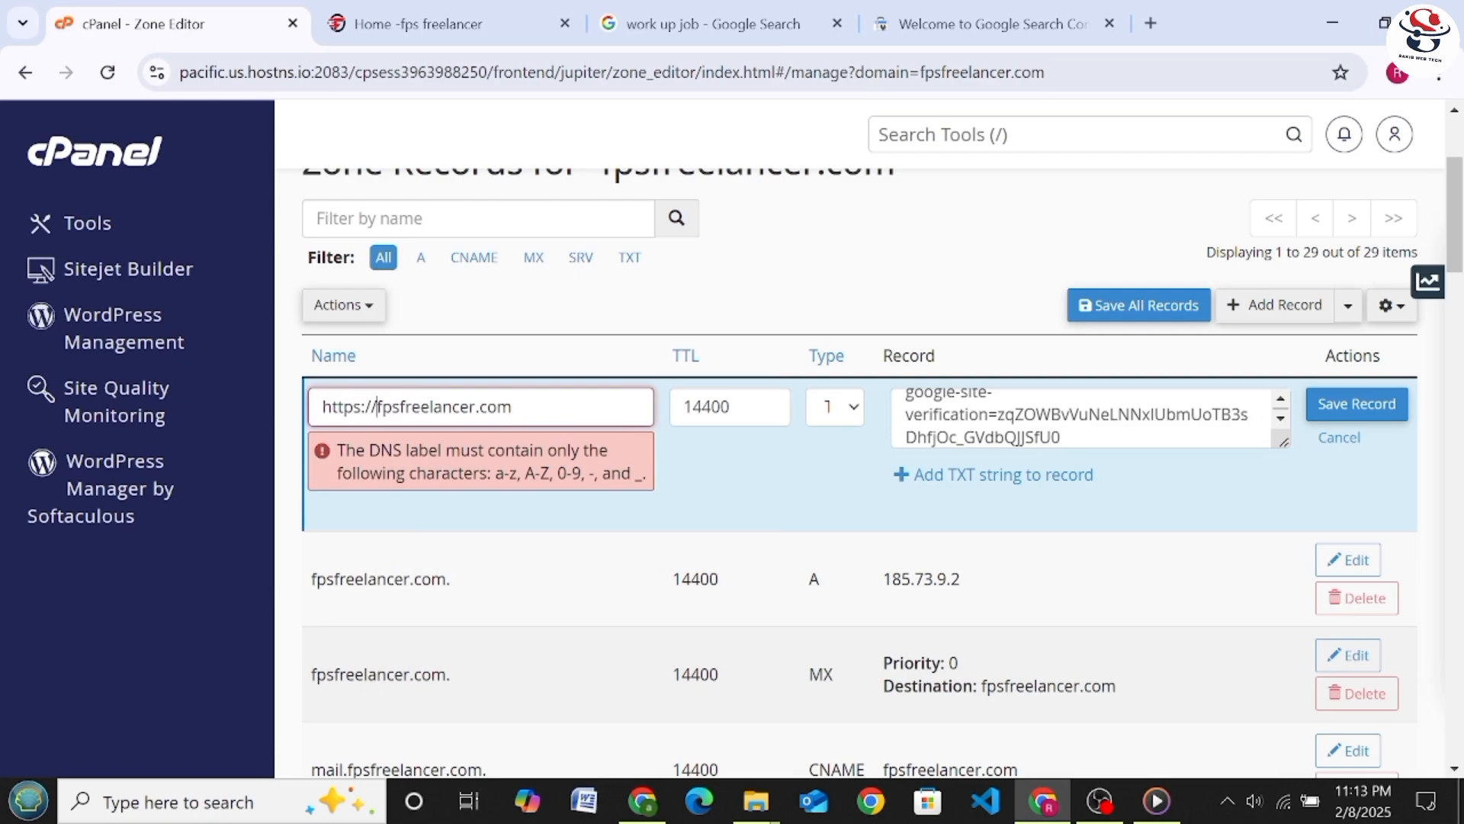
pyautogui.press('BackSpace')
pyautogui.press('BackSpace')
pyautogui.press('BackSpace')
pyautogui.press('BackSpace')
pyautogui.press('BackSpace')
pyautogui.press('BackSpace')
pyautogui.press('BackSpace')
pyautogui.press('BackSpace')
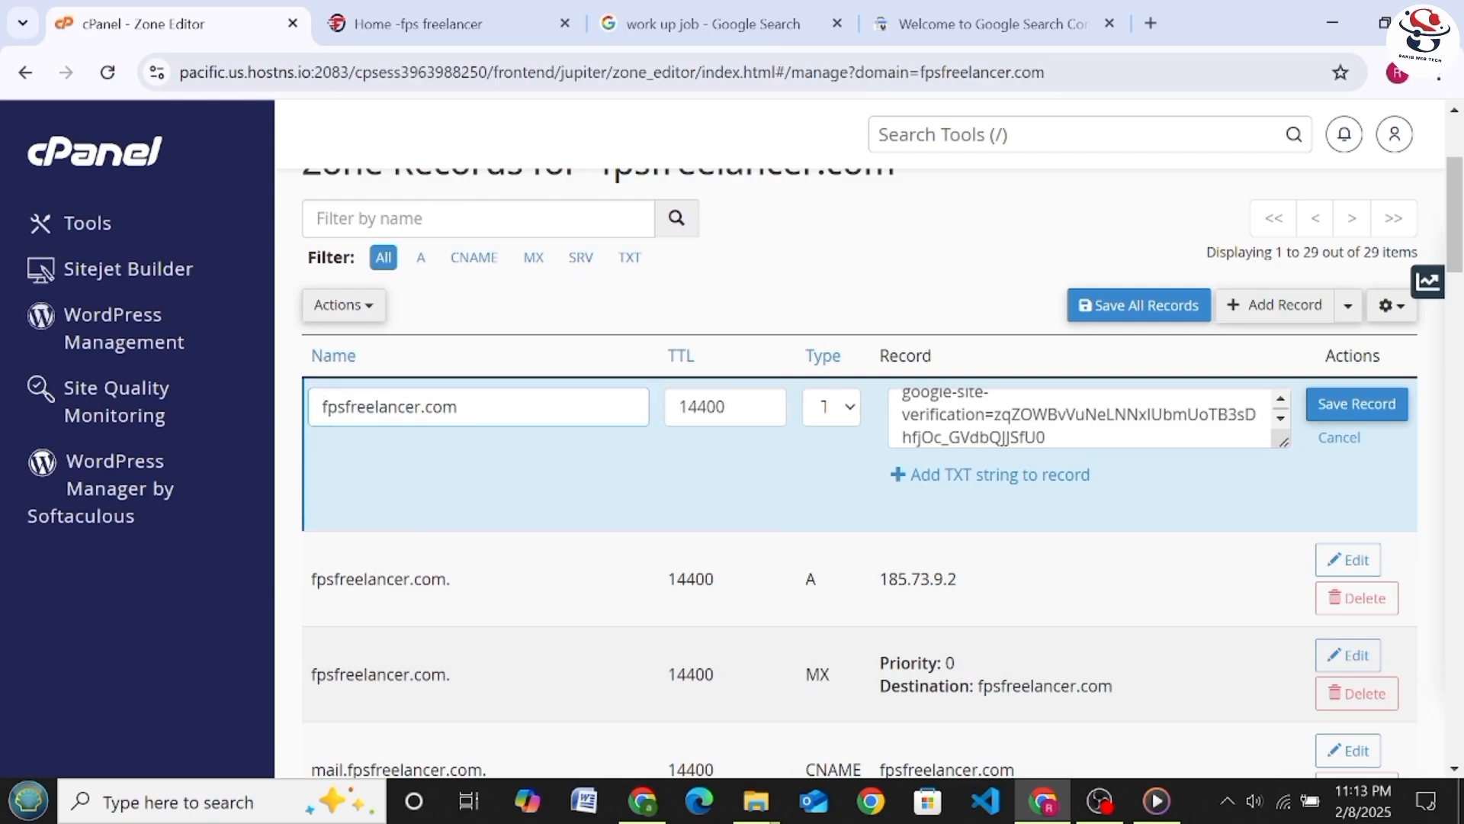
pyautogui.click(1342, 420)
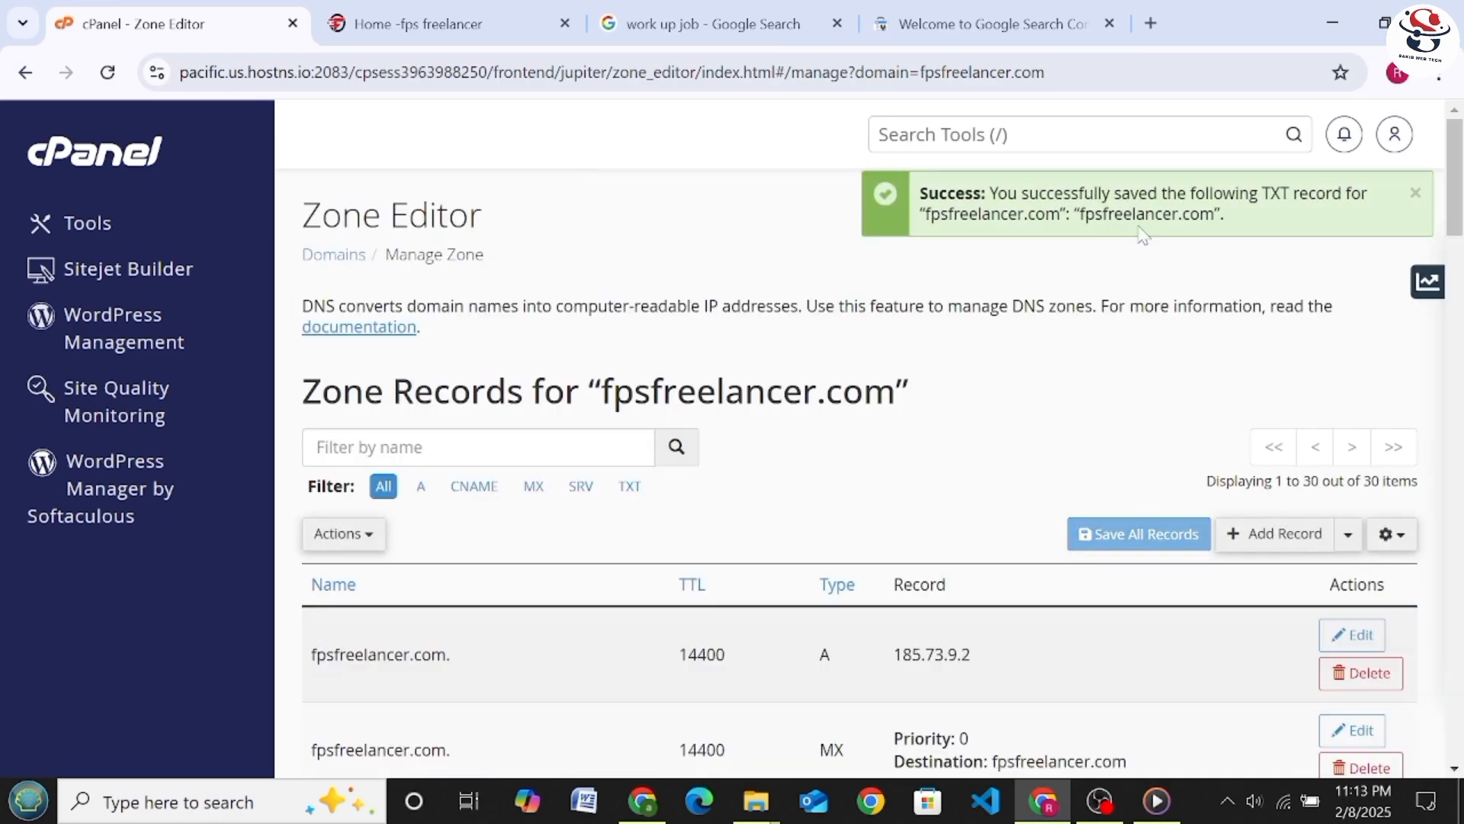
pyautogui.scroll(-2, 1161, 269)
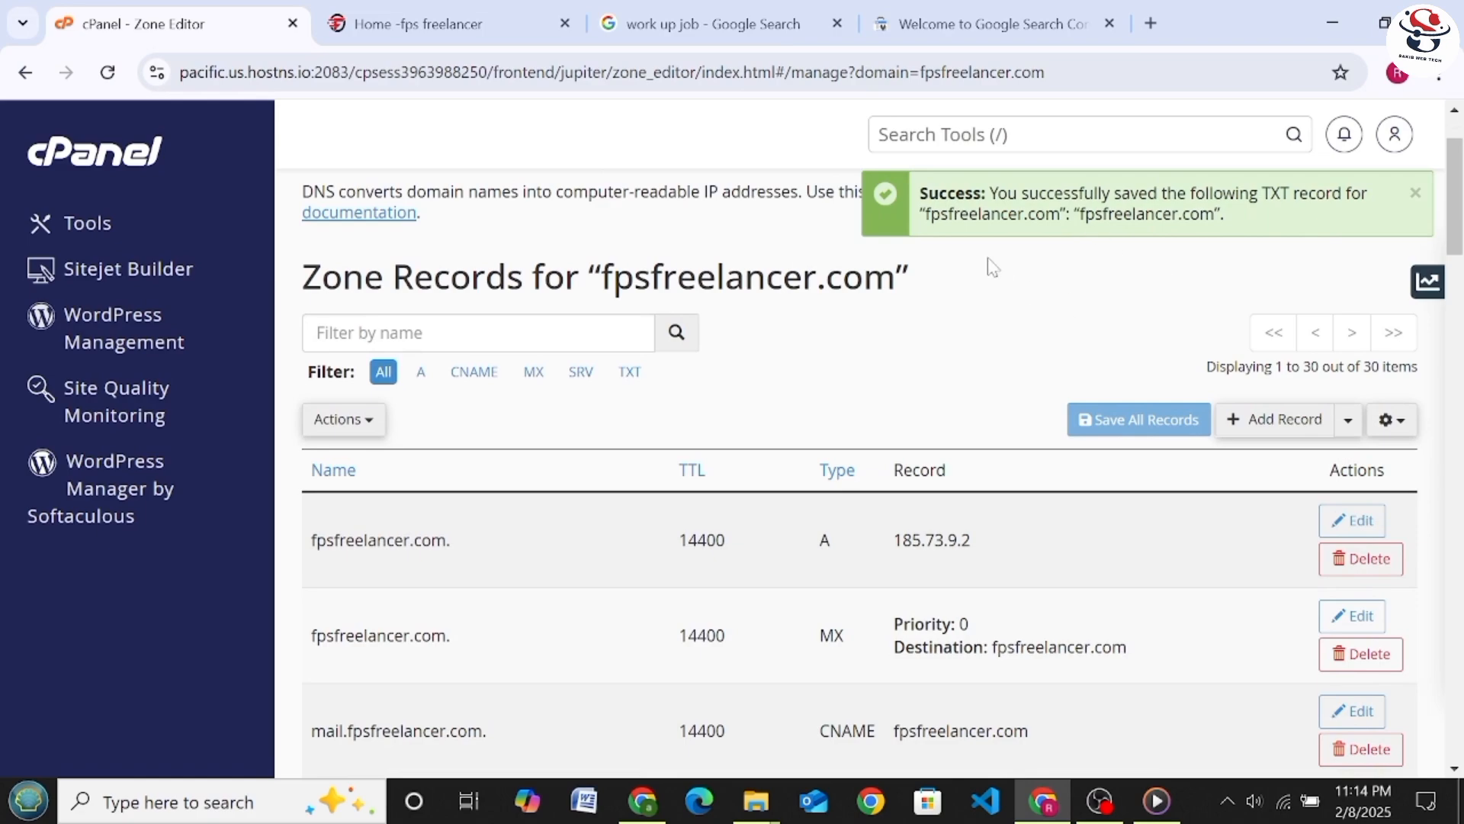
# Review the DNS verification instructions in Search Console, the fps freelancer homepage and the zone records in cPanel
pyautogui.click(962, 27)
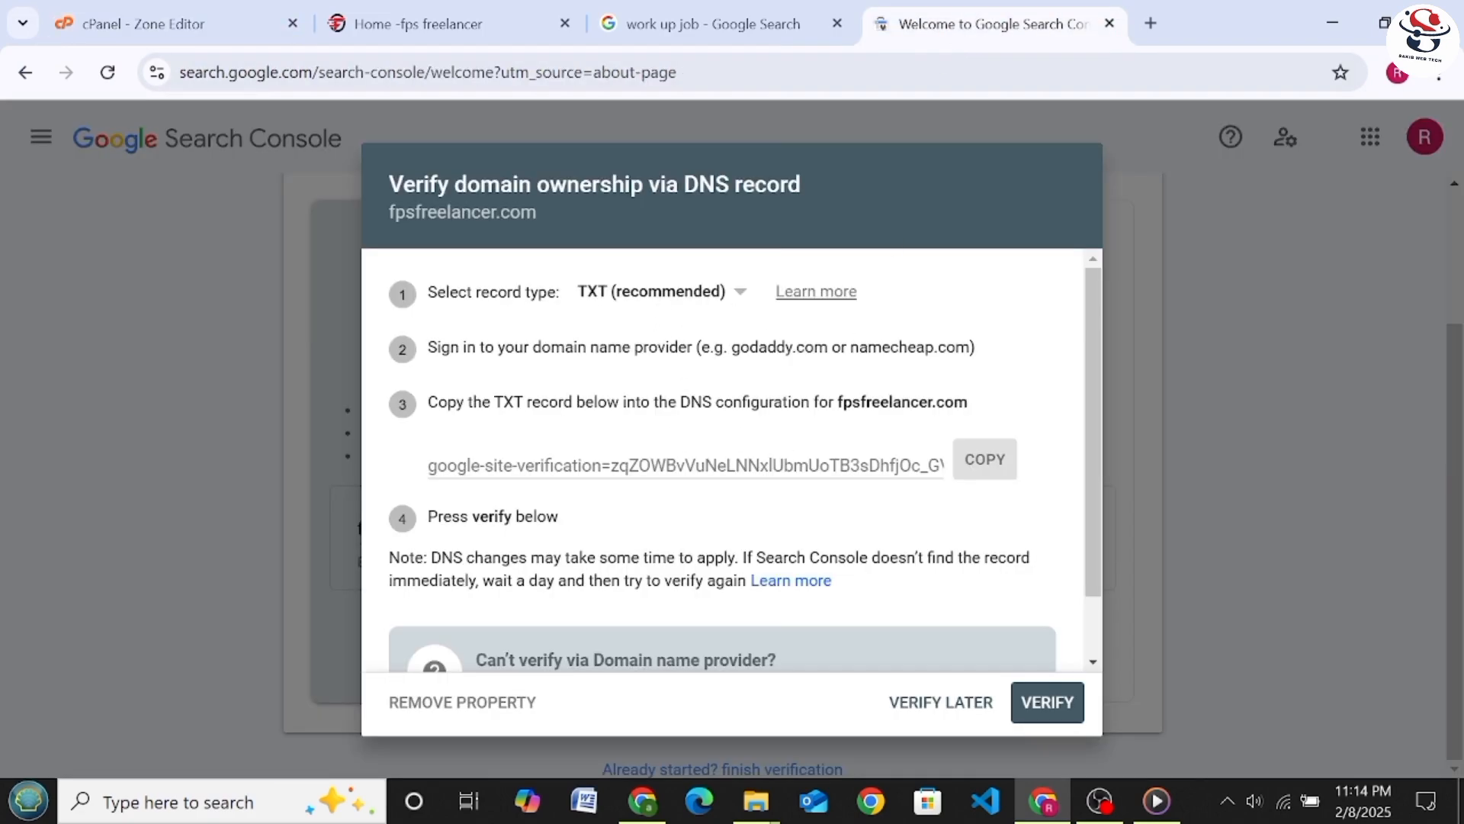
pyautogui.scroll(-2, 813, 329)
pyautogui.scroll(2, 725, 386)
pyautogui.scroll(-2, 801, 448)
pyautogui.scroll(2, 686, 351)
pyautogui.click(415, 24)
pyautogui.press('Return')
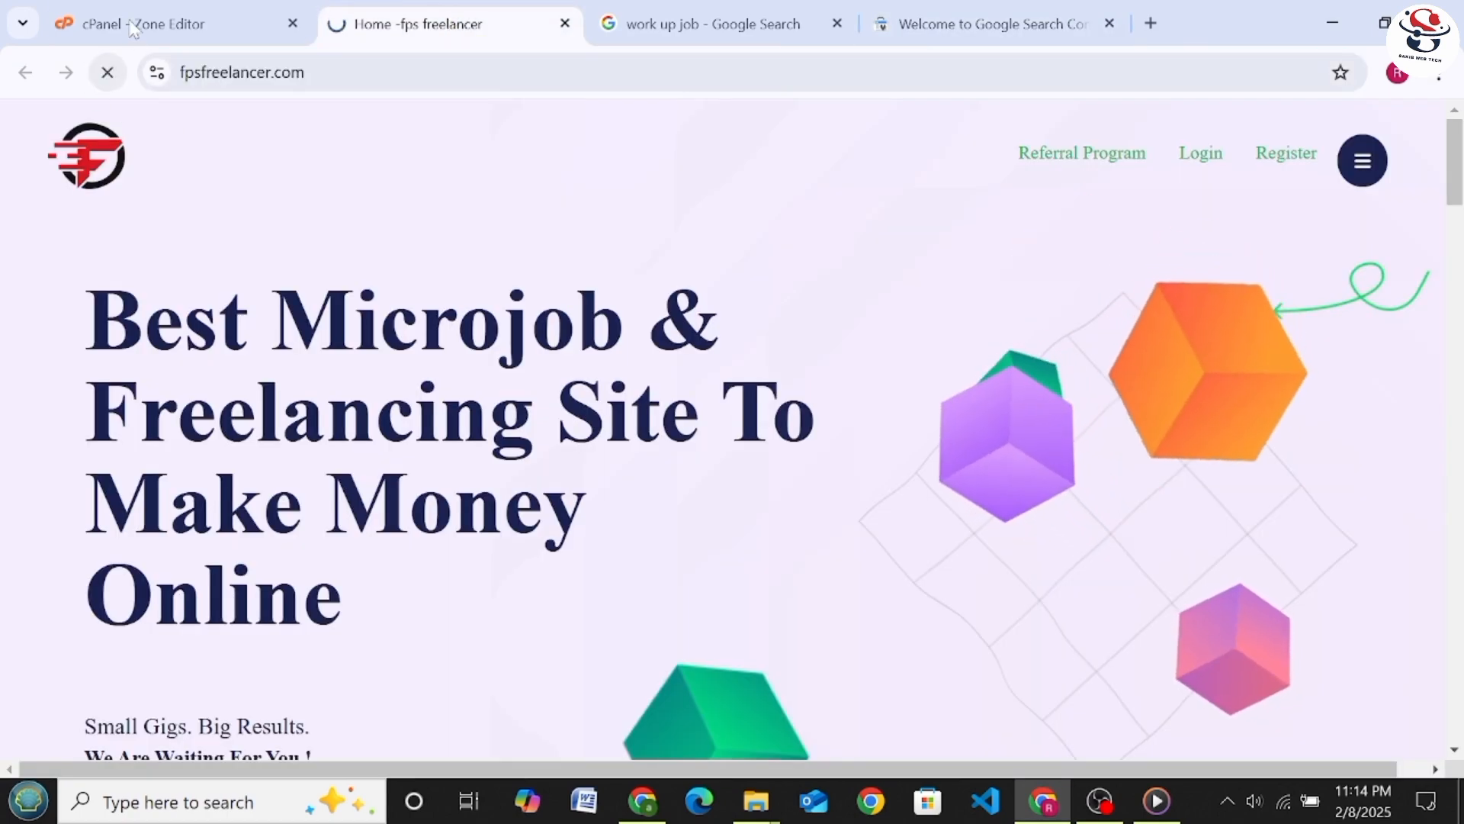
pyautogui.click(134, 27)
pyautogui.scroll(-5, 687, 549)
pyautogui.scroll(5, 729, 536)
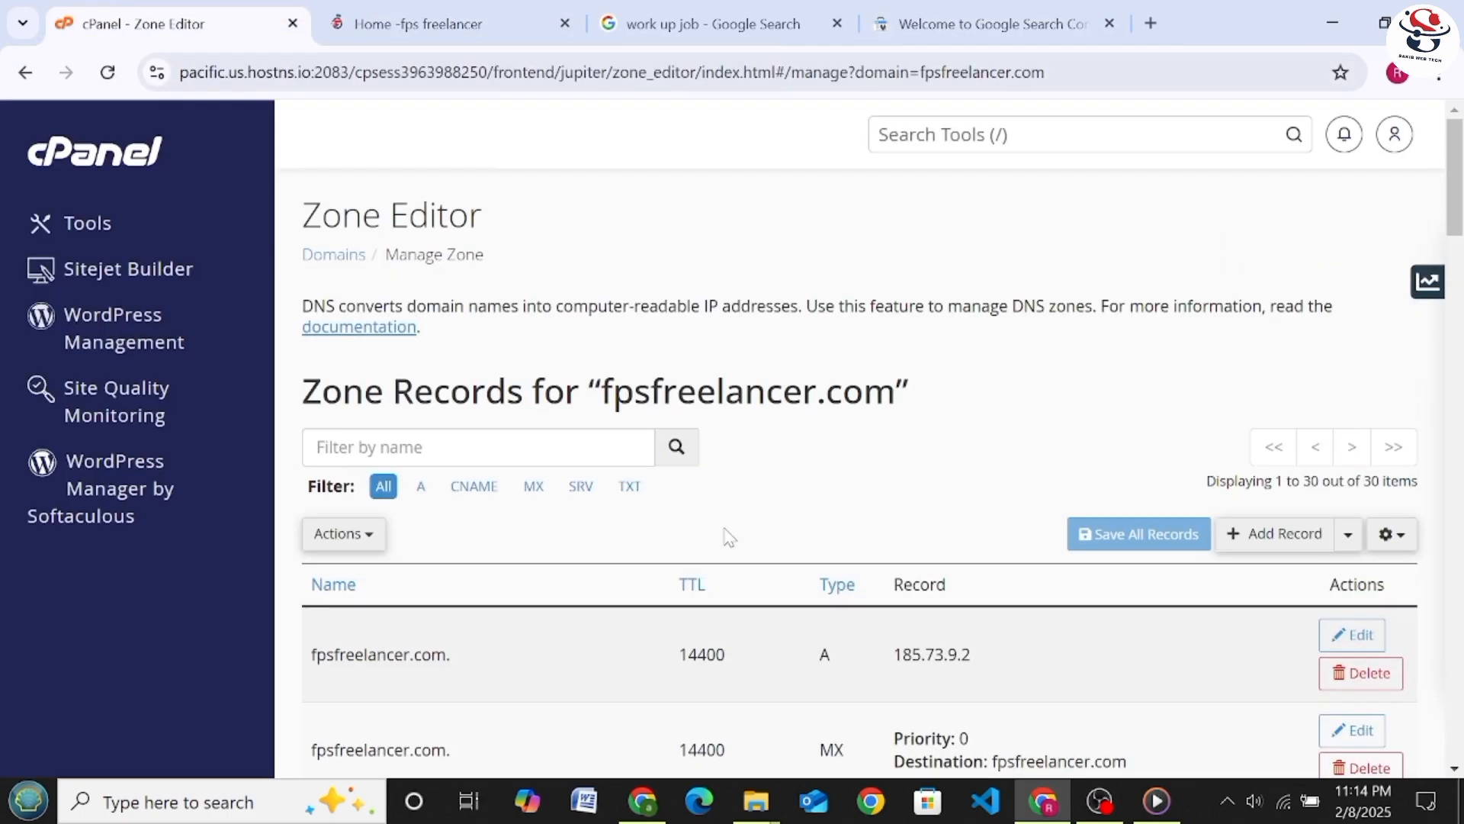
# Switch to Search Console and verify ownership of fpsfreelancer.com through the TXT record
pyautogui.click(954, 29)
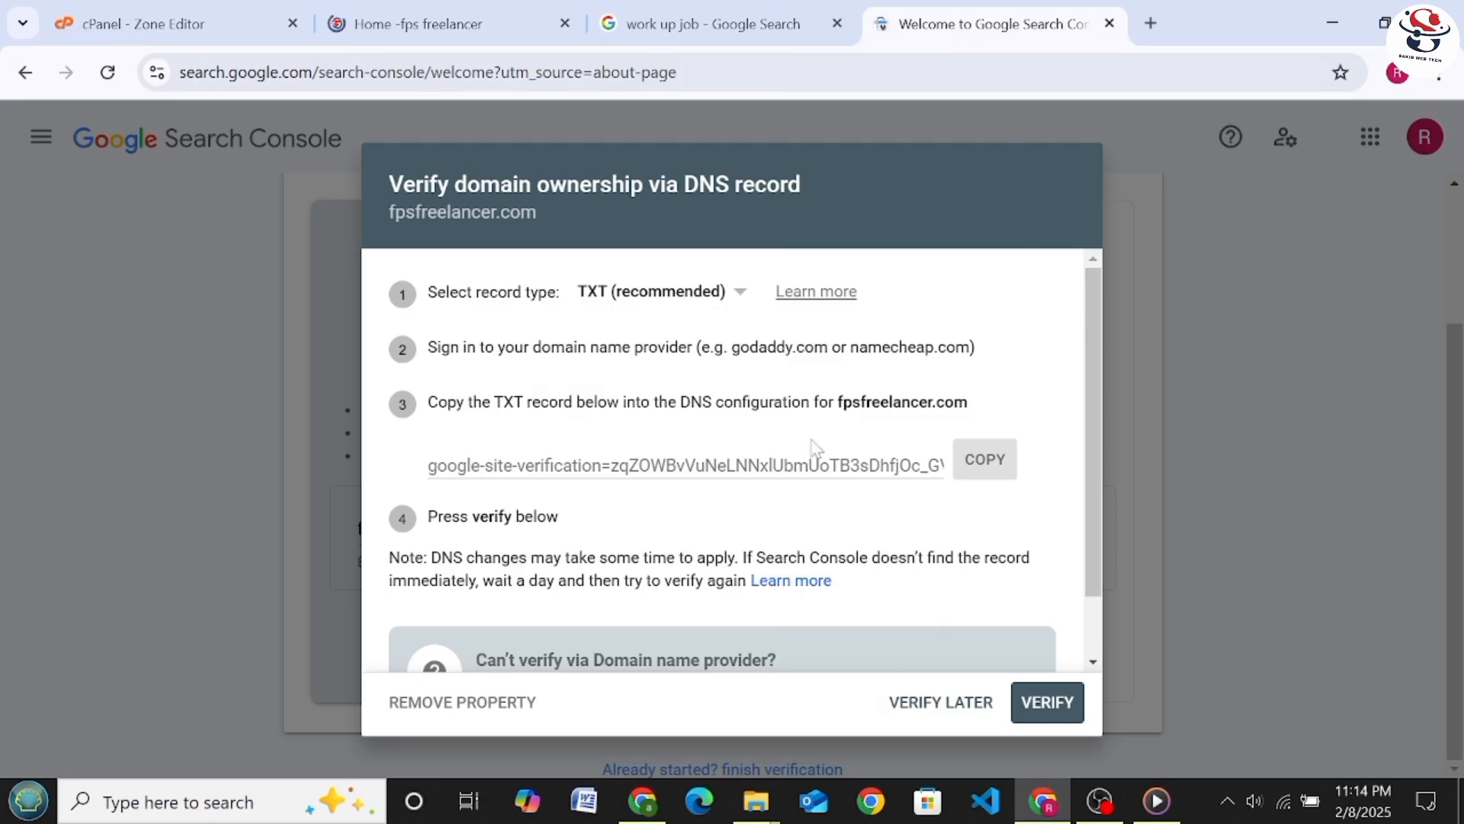
pyautogui.click(1046, 702)
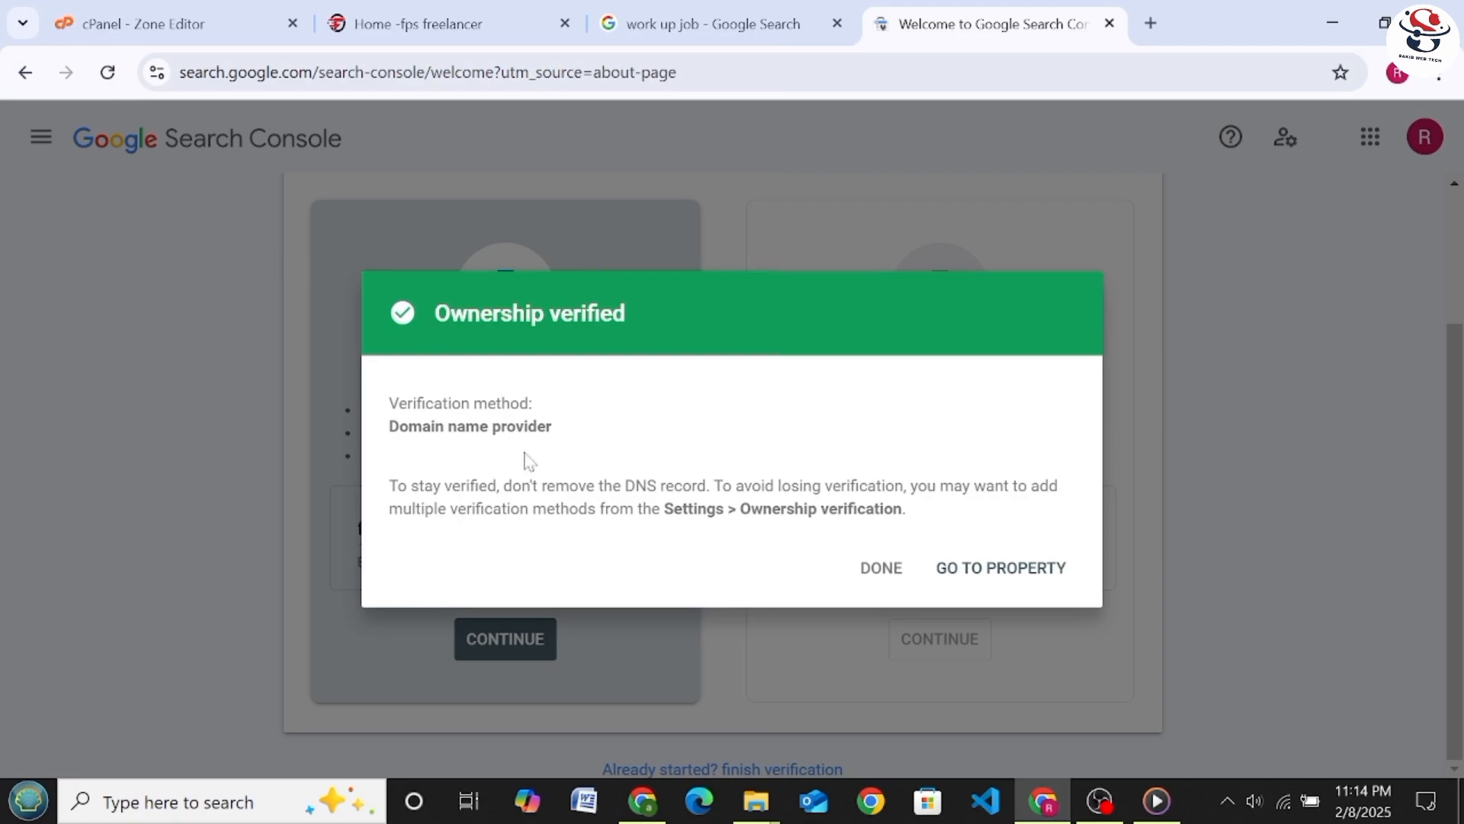
# Open the verified fpsfreelancer.com property and dismiss the introduction on its overview
pyautogui.click(1004, 569)
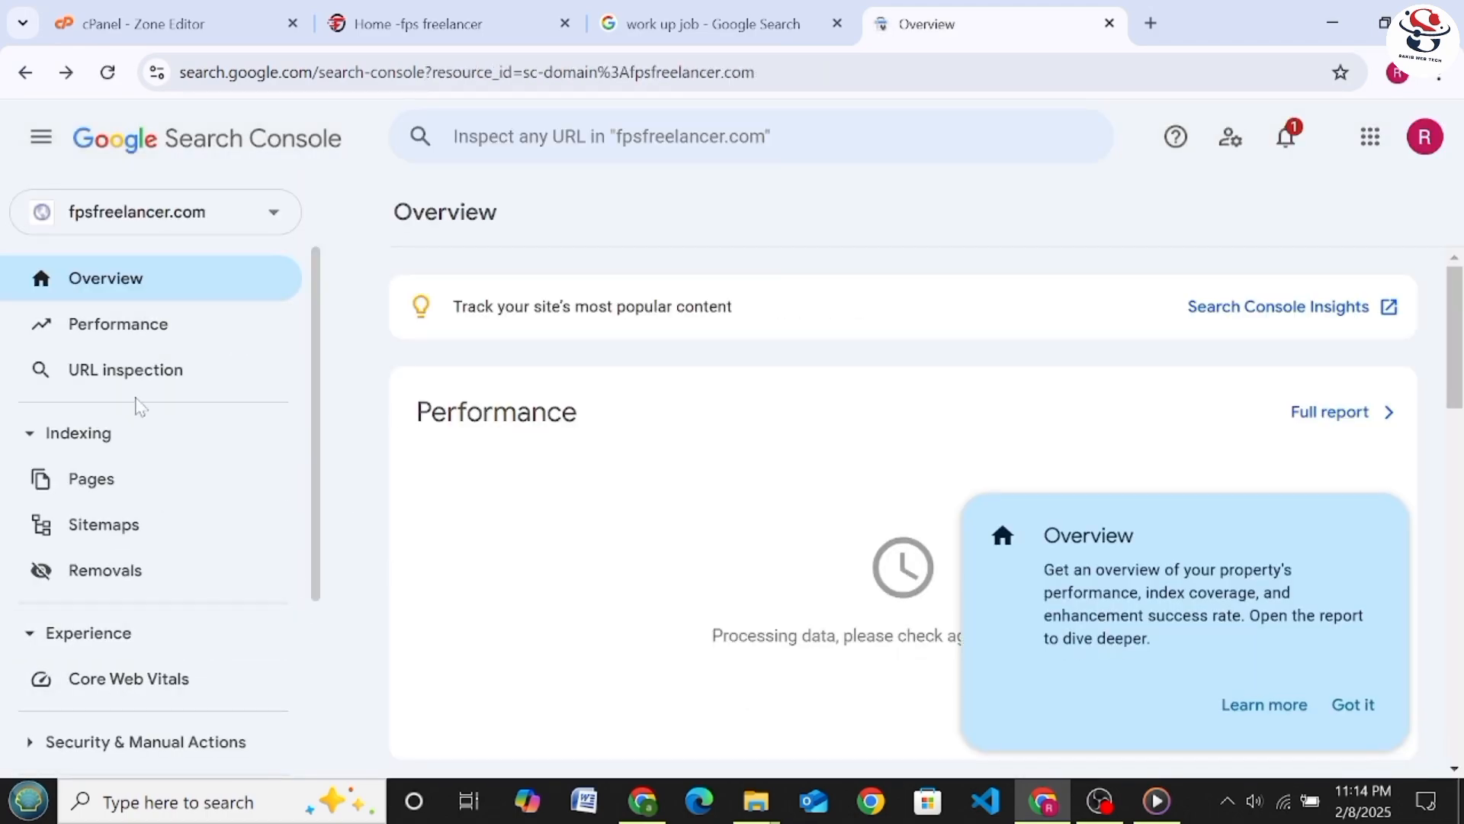
pyautogui.click(1340, 721)
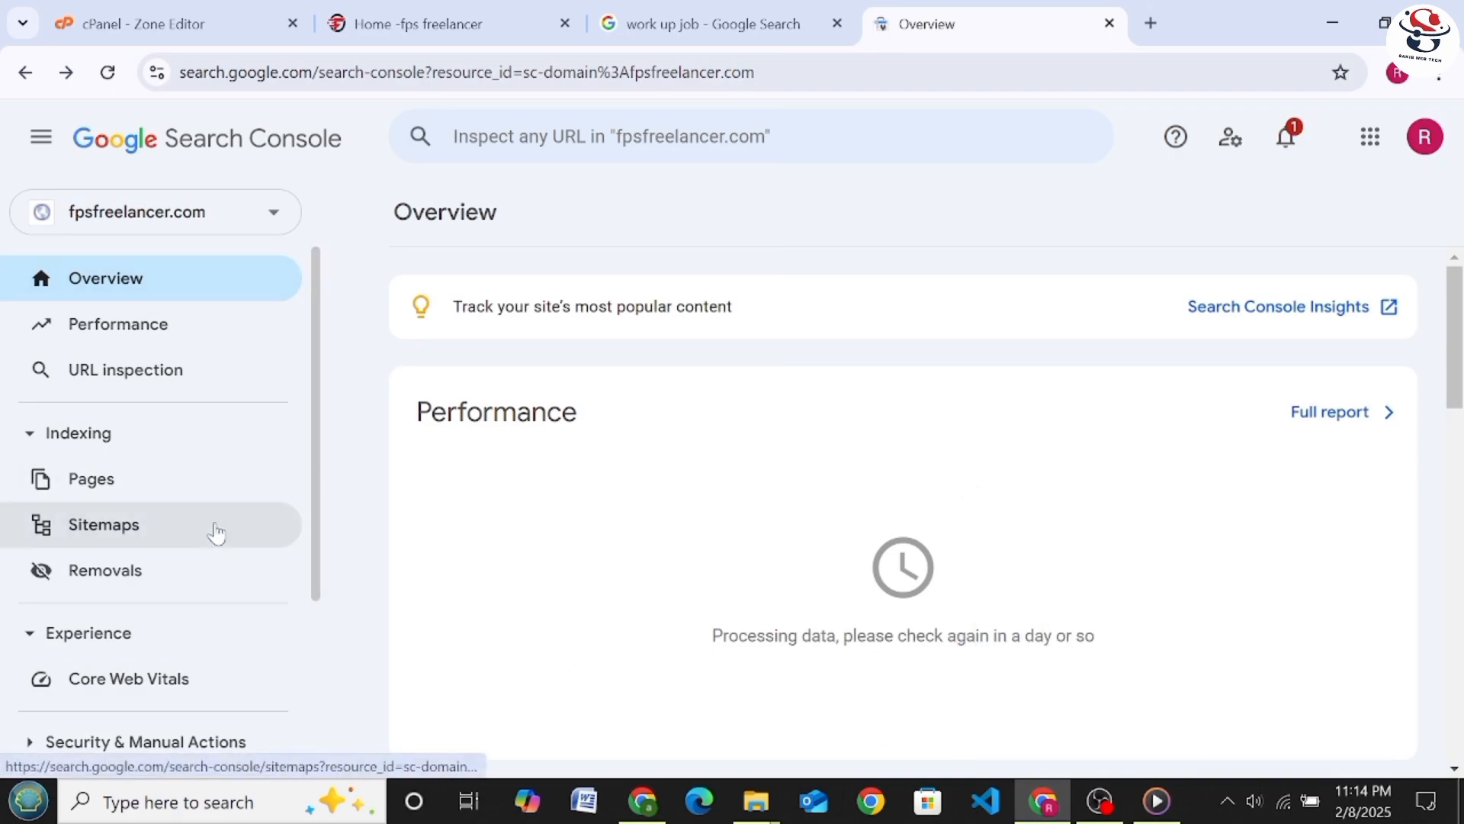
pyautogui.scroll(-3, 540, 314)
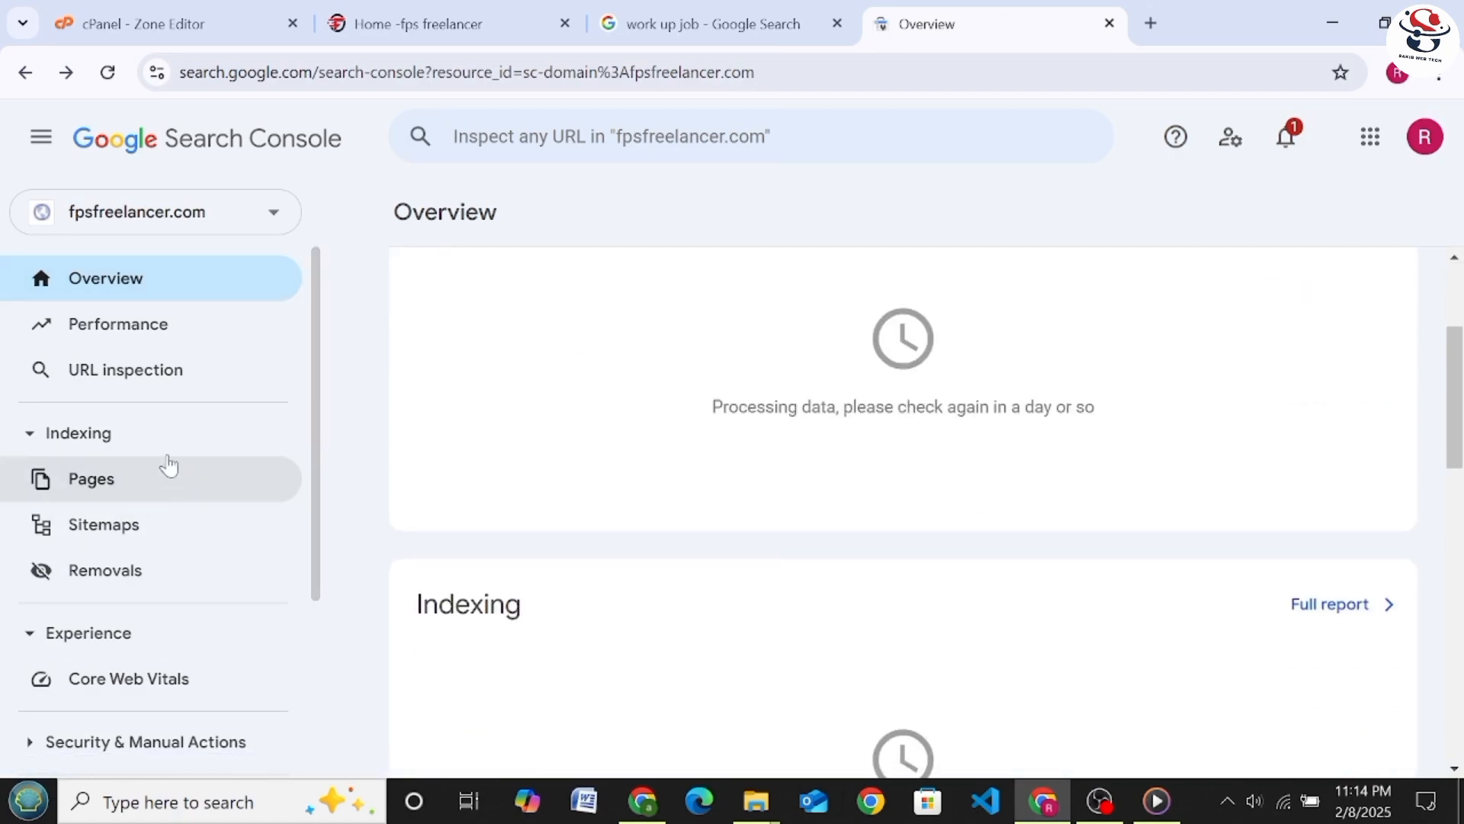
# Review the property's Performance report, dismissing its introduction and limiting the data to 24 hours
pyautogui.click(166, 324)
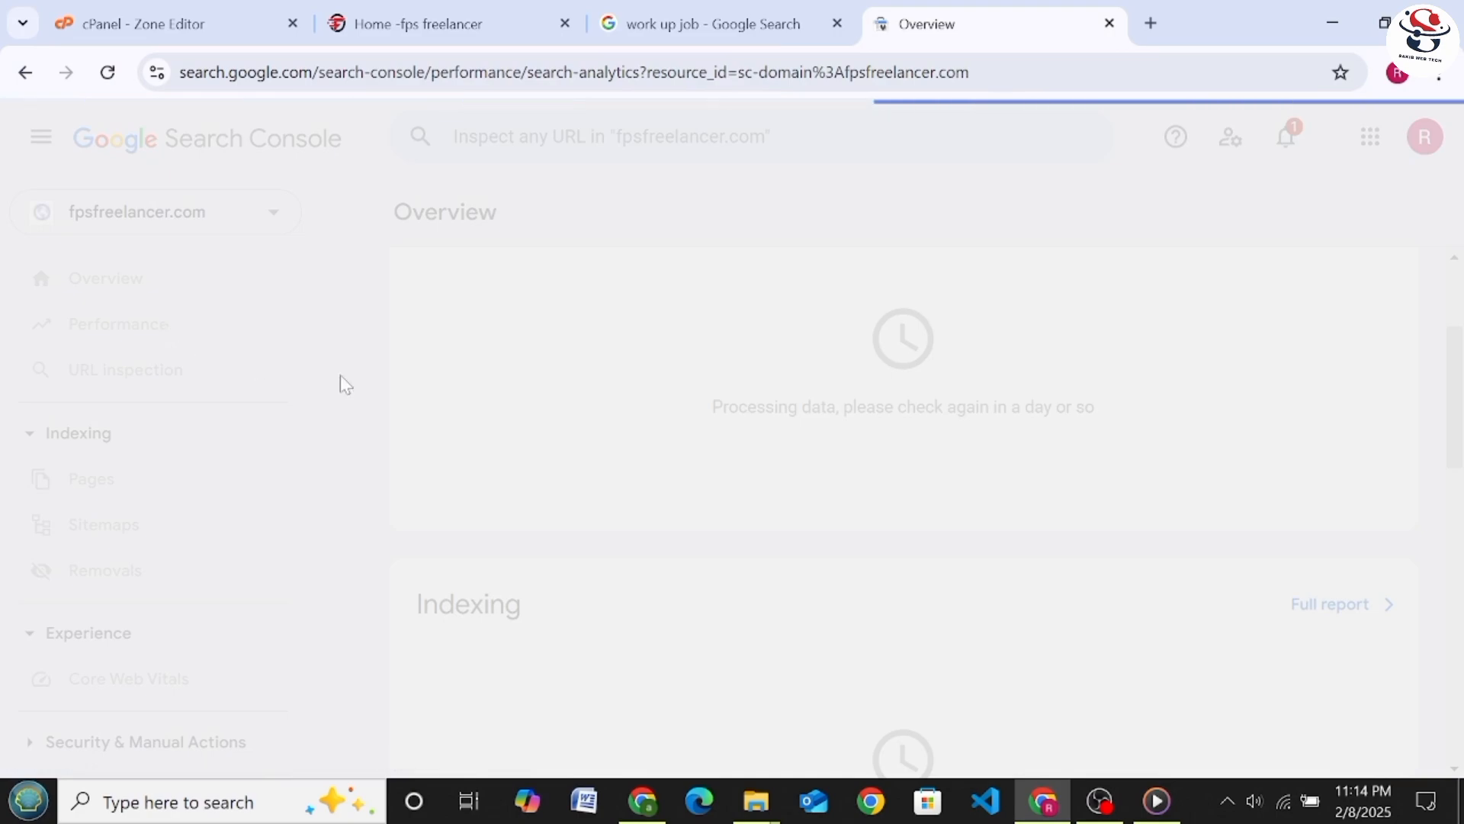
pyautogui.scroll(-3, 618, 399)
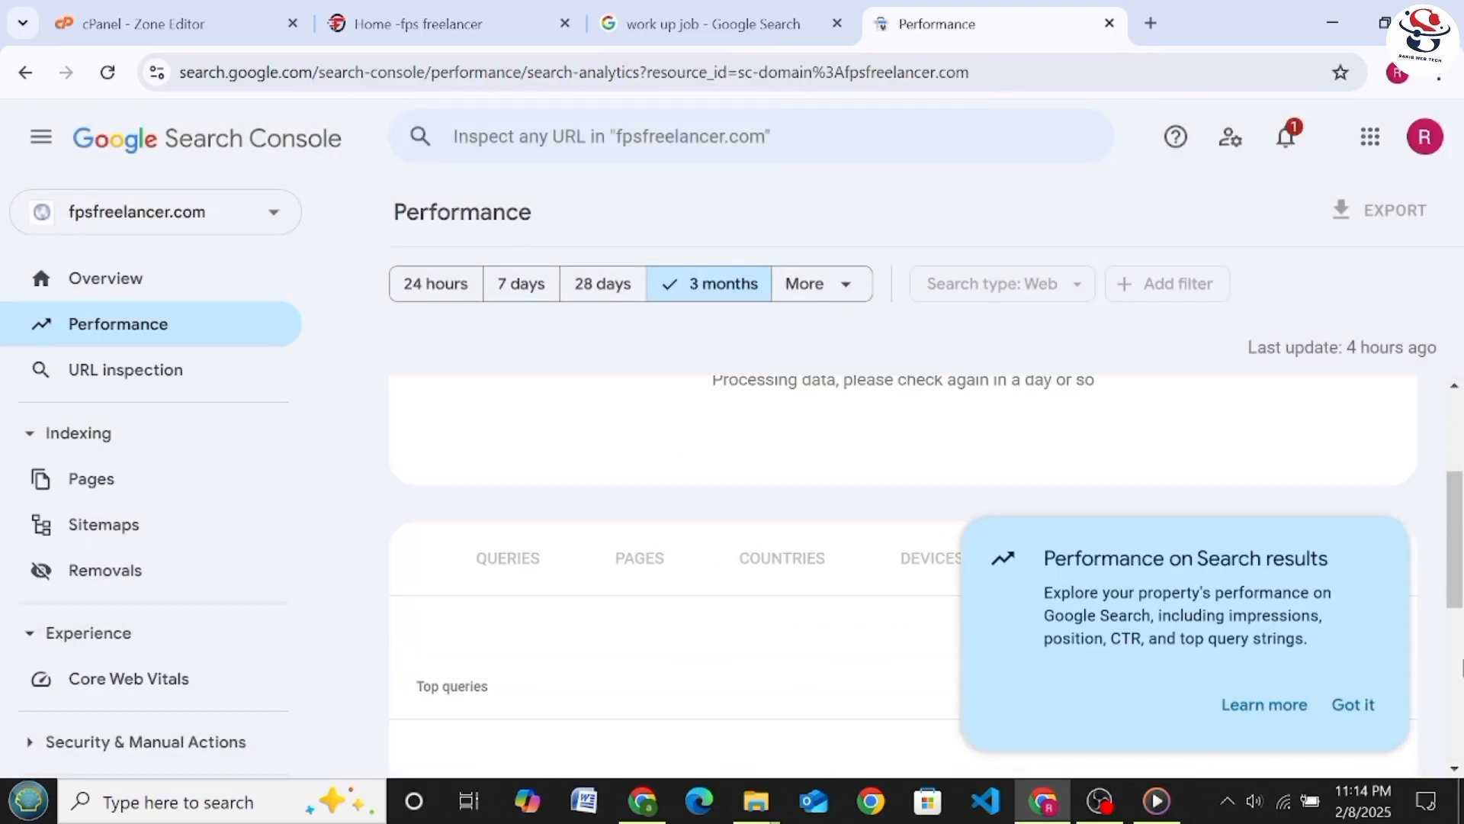
pyautogui.click(1357, 705)
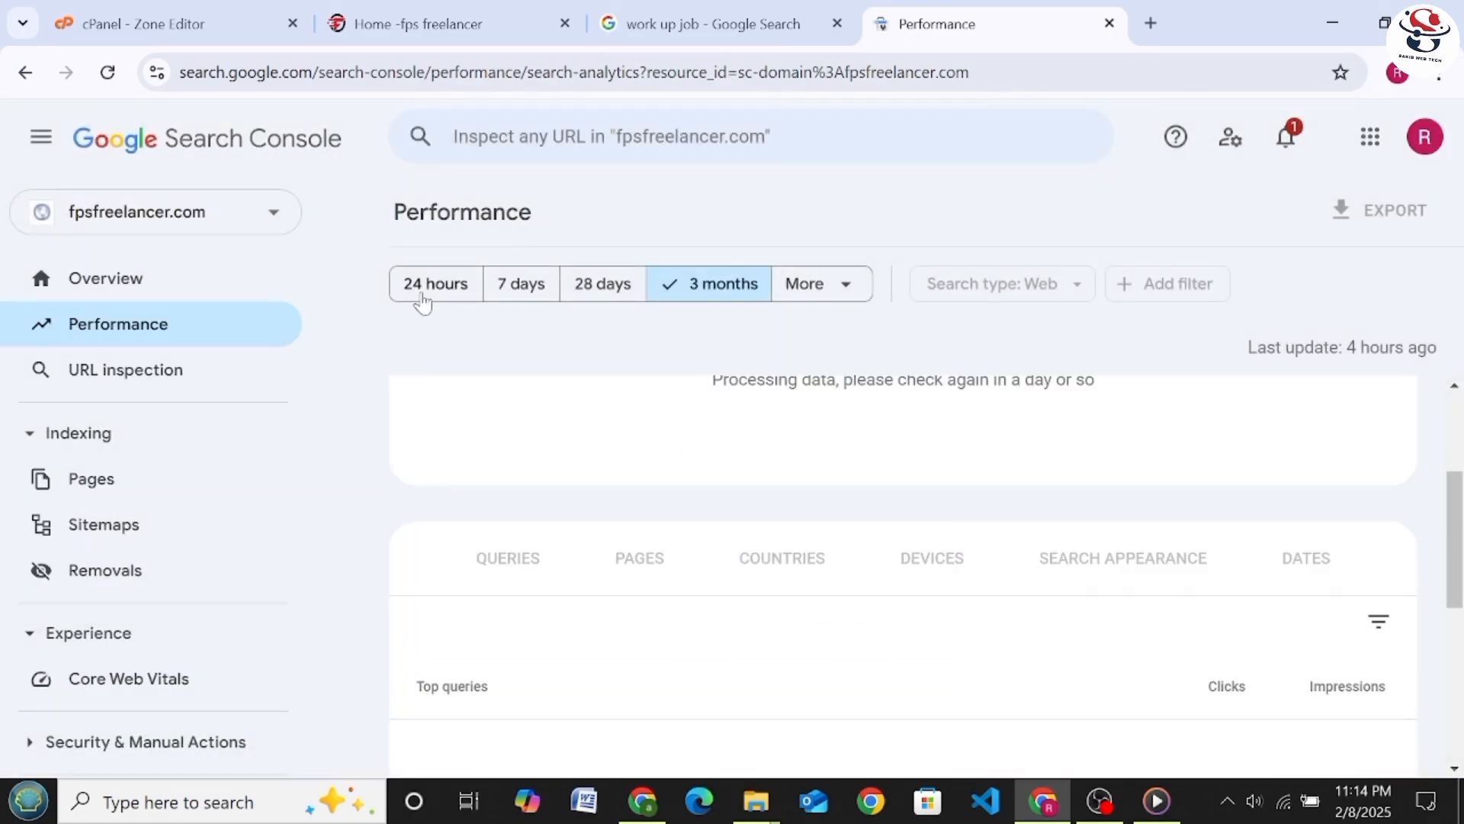
pyautogui.click(422, 299)
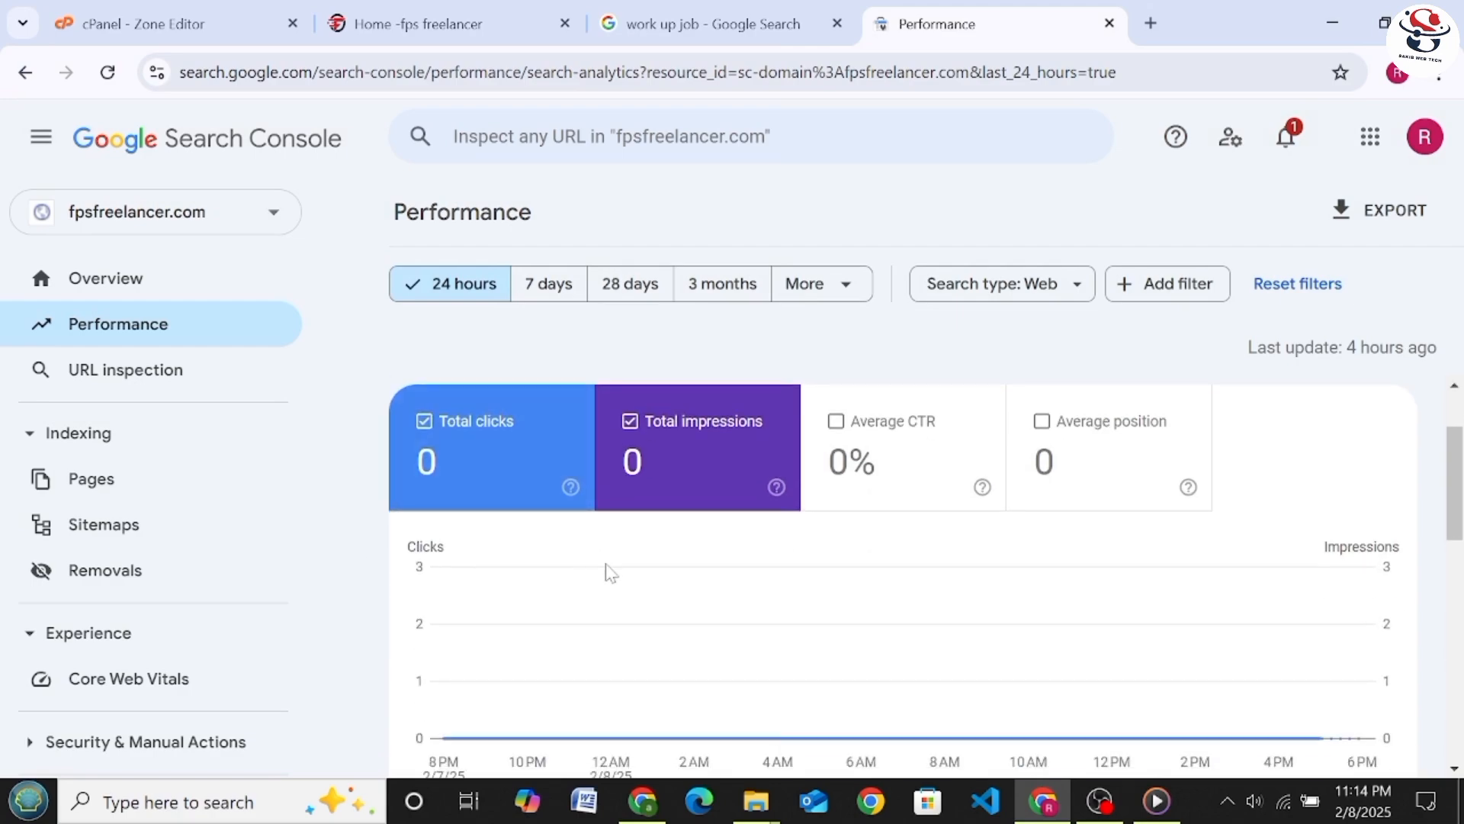
pyautogui.scroll(-3, 719, 513)
pyautogui.scroll(5, 601, 559)
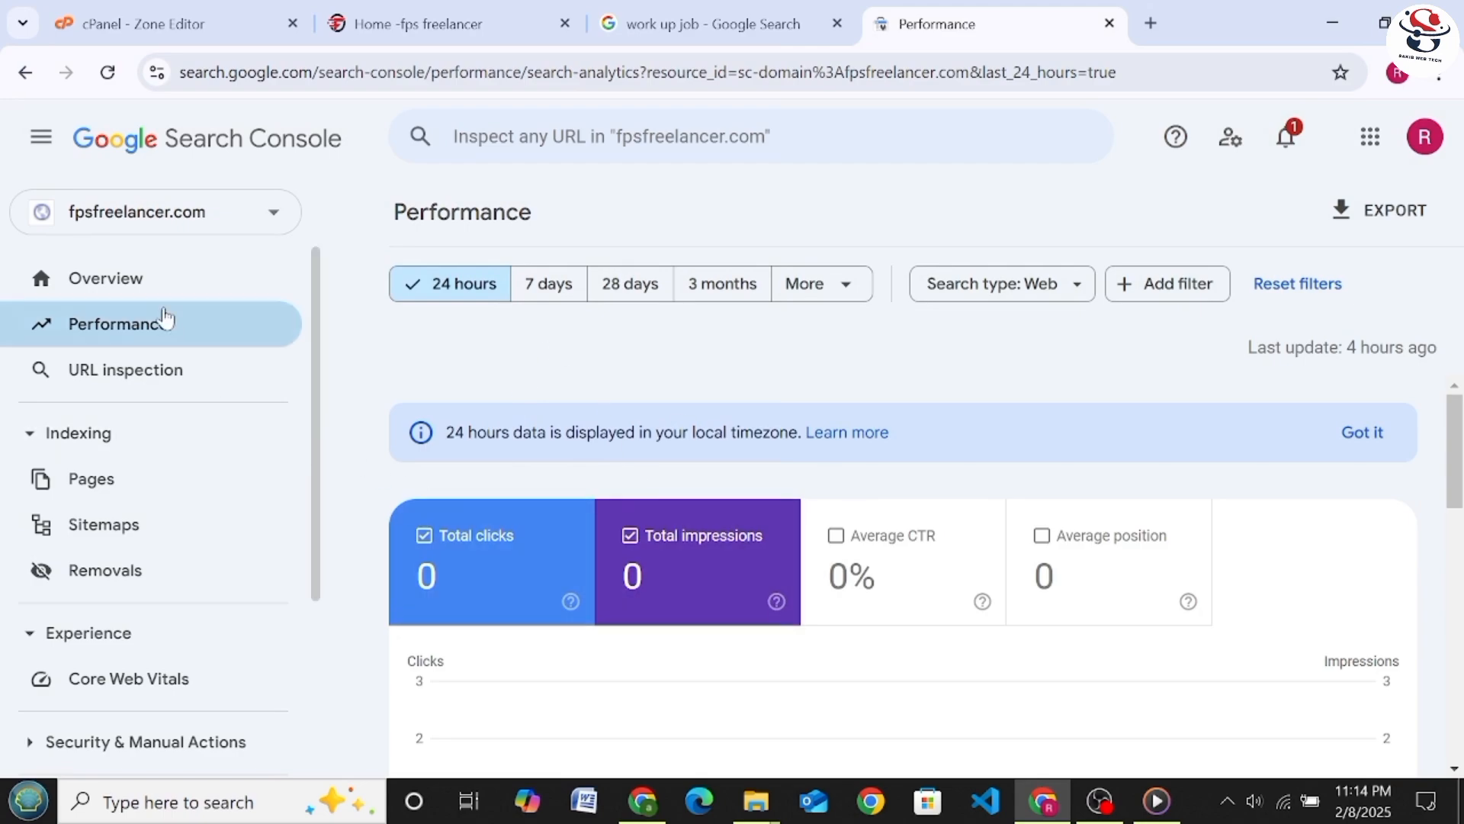
# Return to the property's overview, then view the Page indexing report and dismiss its introduction
pyautogui.click(153, 292)
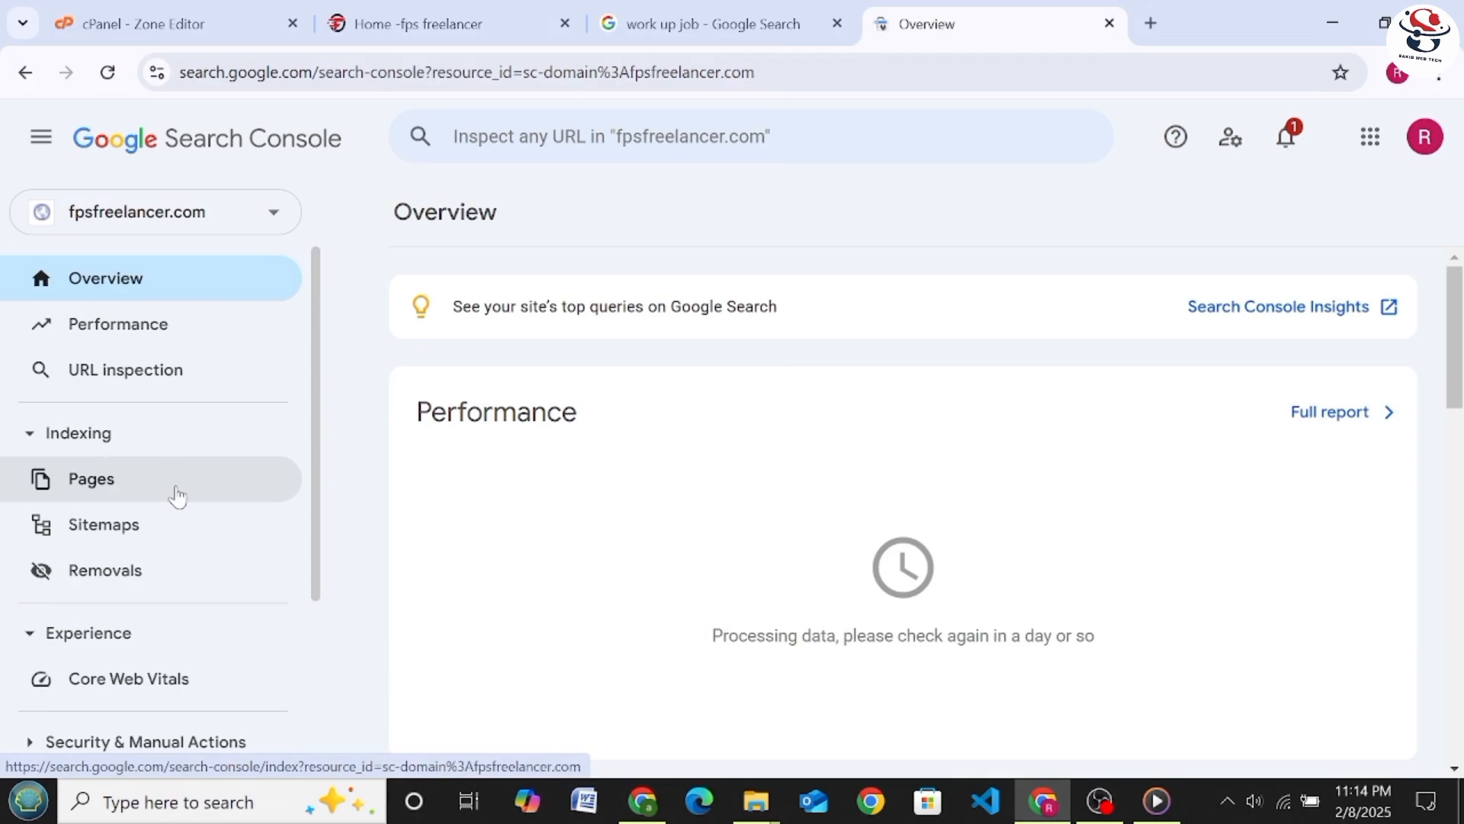
pyautogui.click(169, 497)
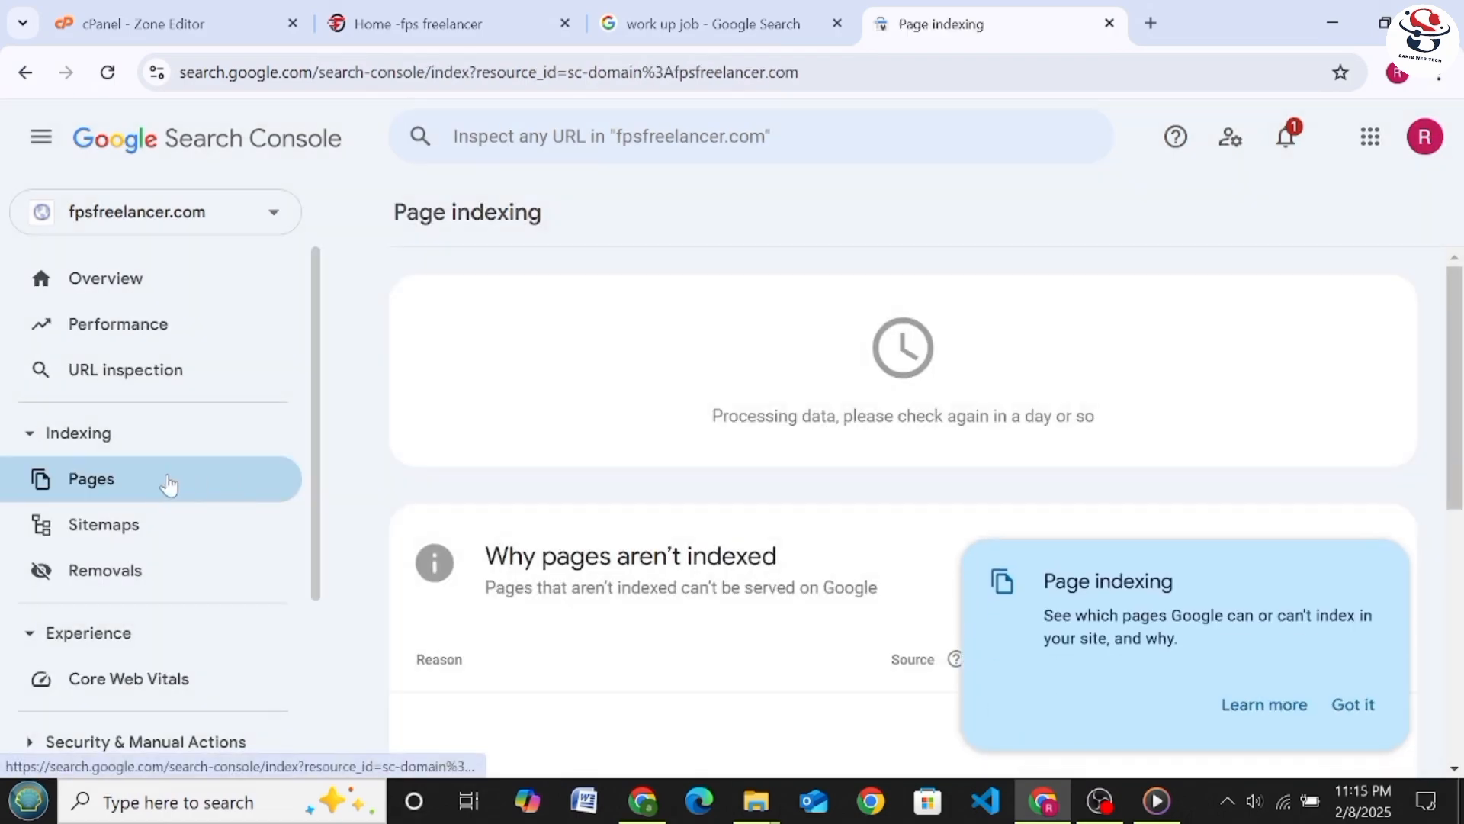
pyautogui.click(1360, 703)
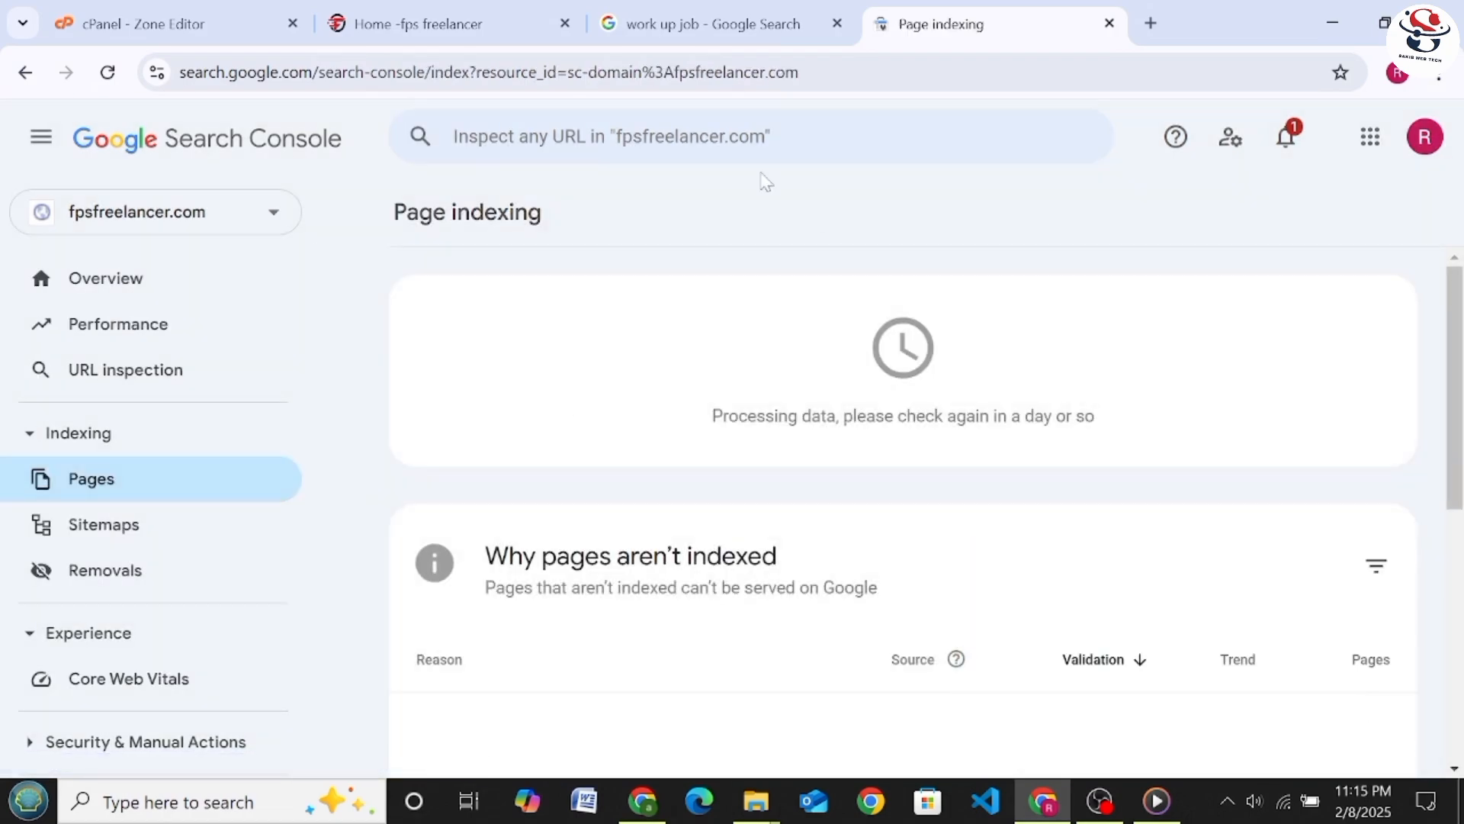
# Open the Register page of the fps freelancer website and copy its address
pyautogui.click(491, 17)
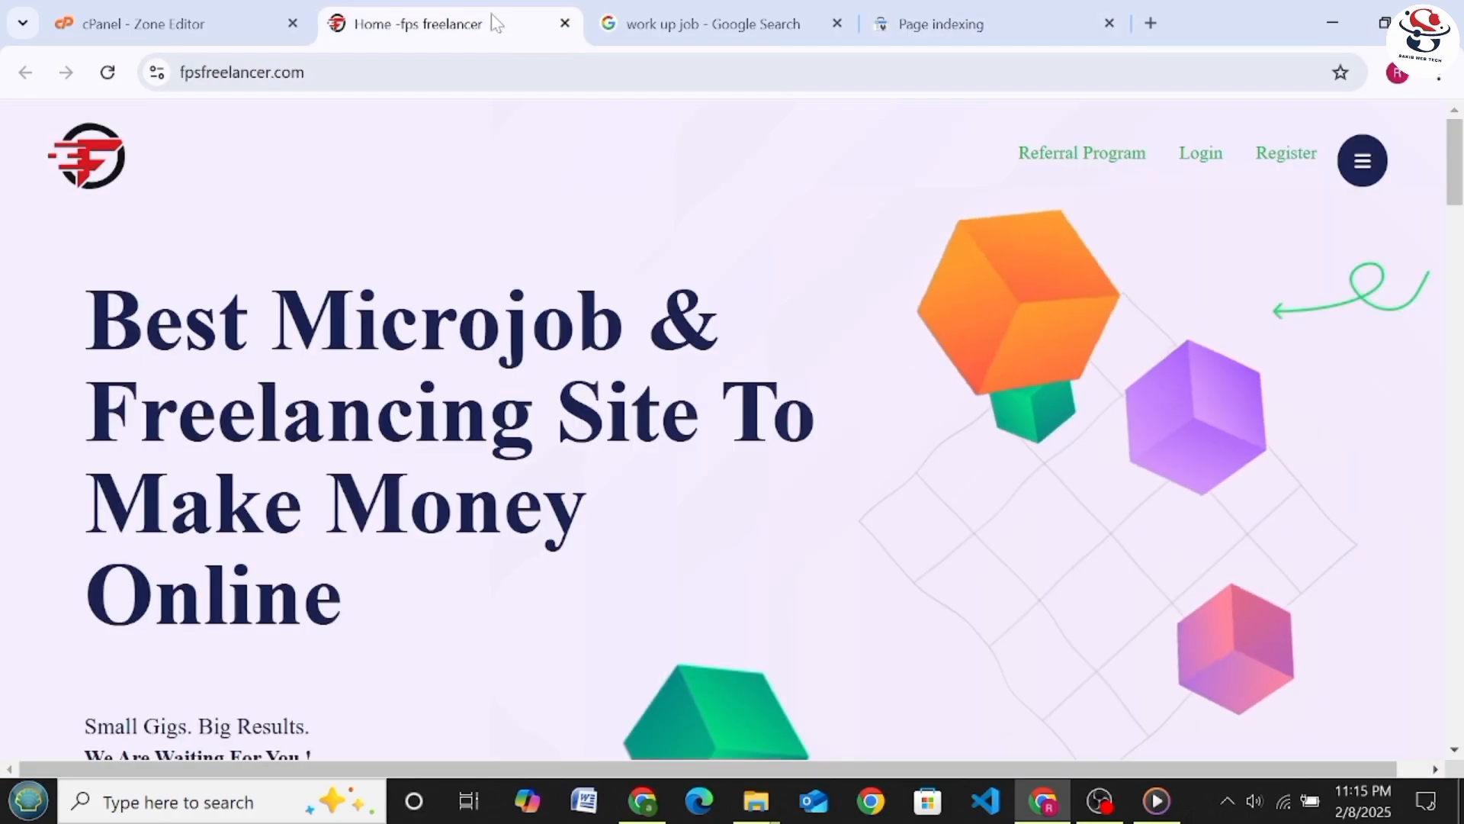
pyautogui.click(1271, 163)
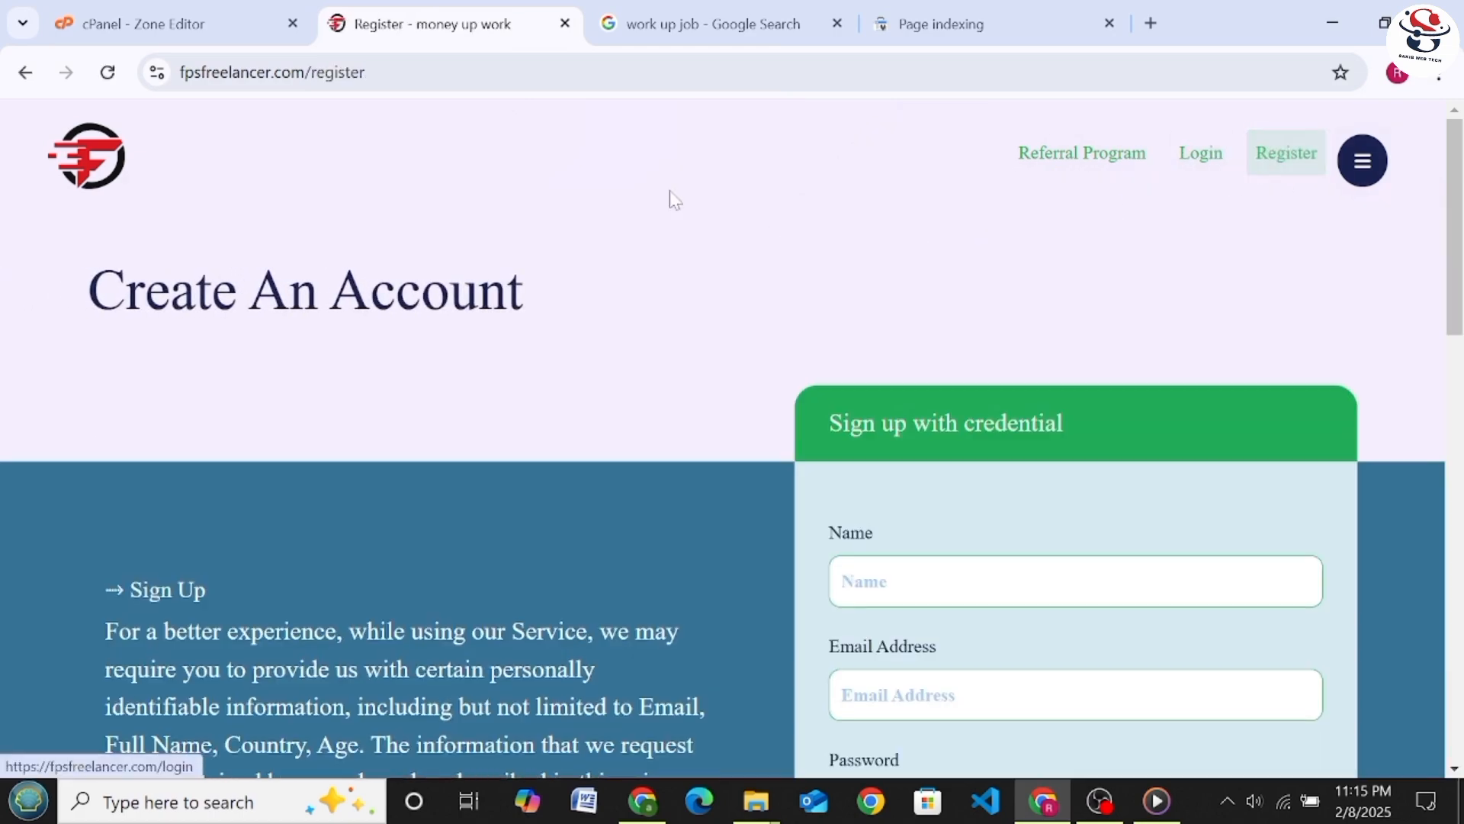
pyautogui.click(234, 72)
pyautogui.hotkey('ctrl', 'c')
pyautogui.rightClick(233, 71)
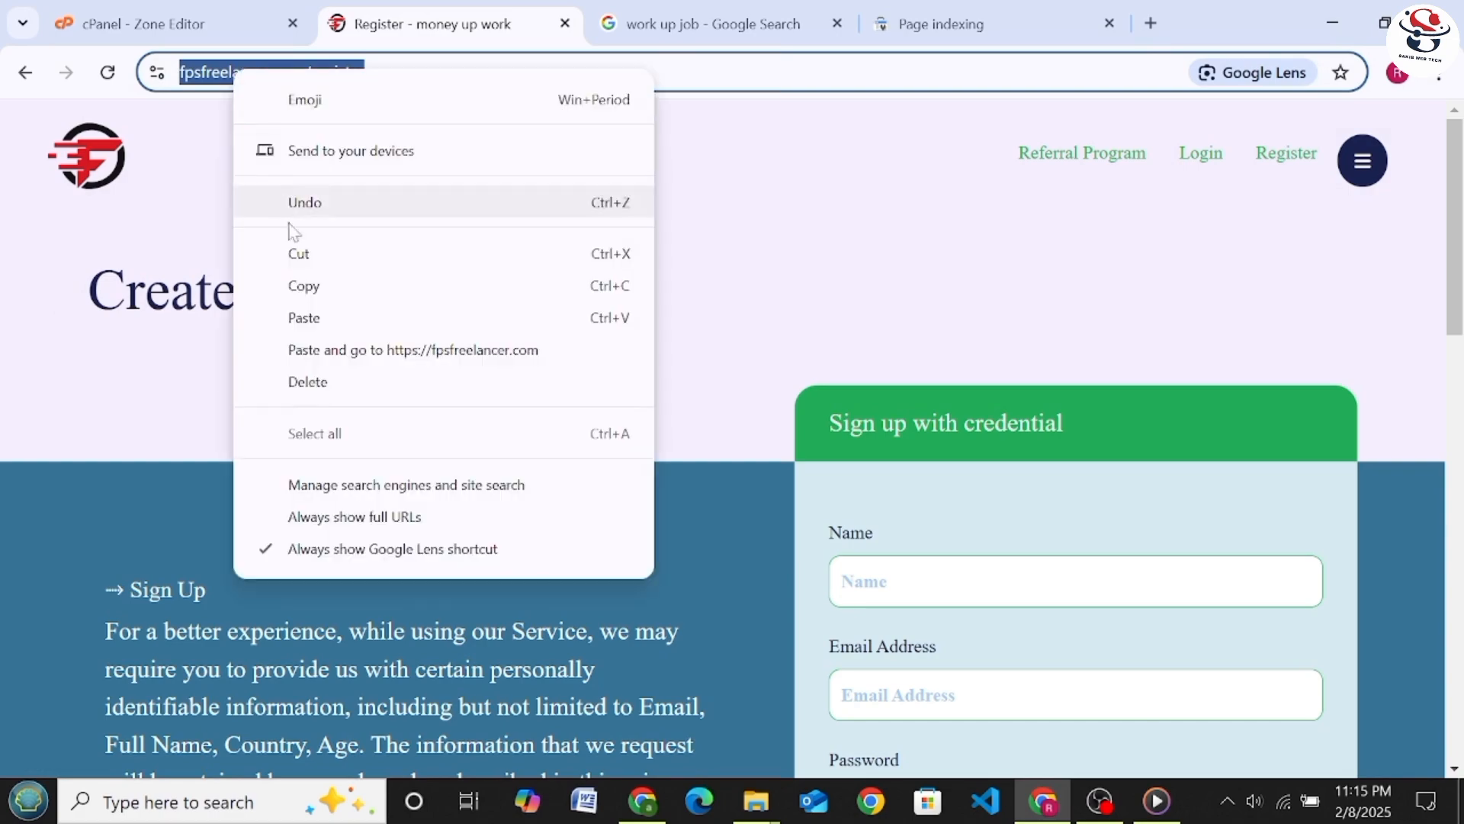
pyautogui.click(330, 289)
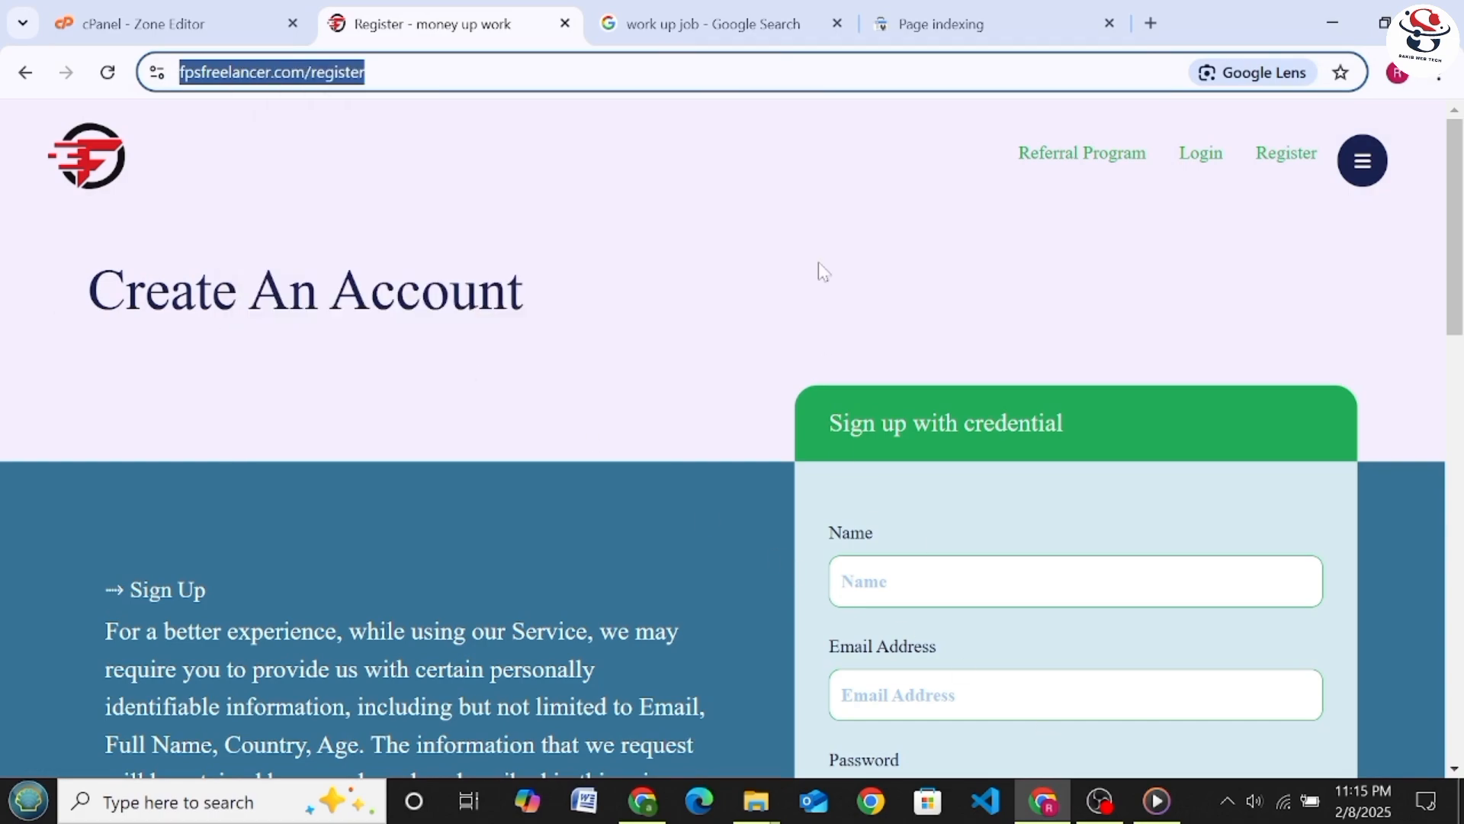
pyautogui.click(915, 19)
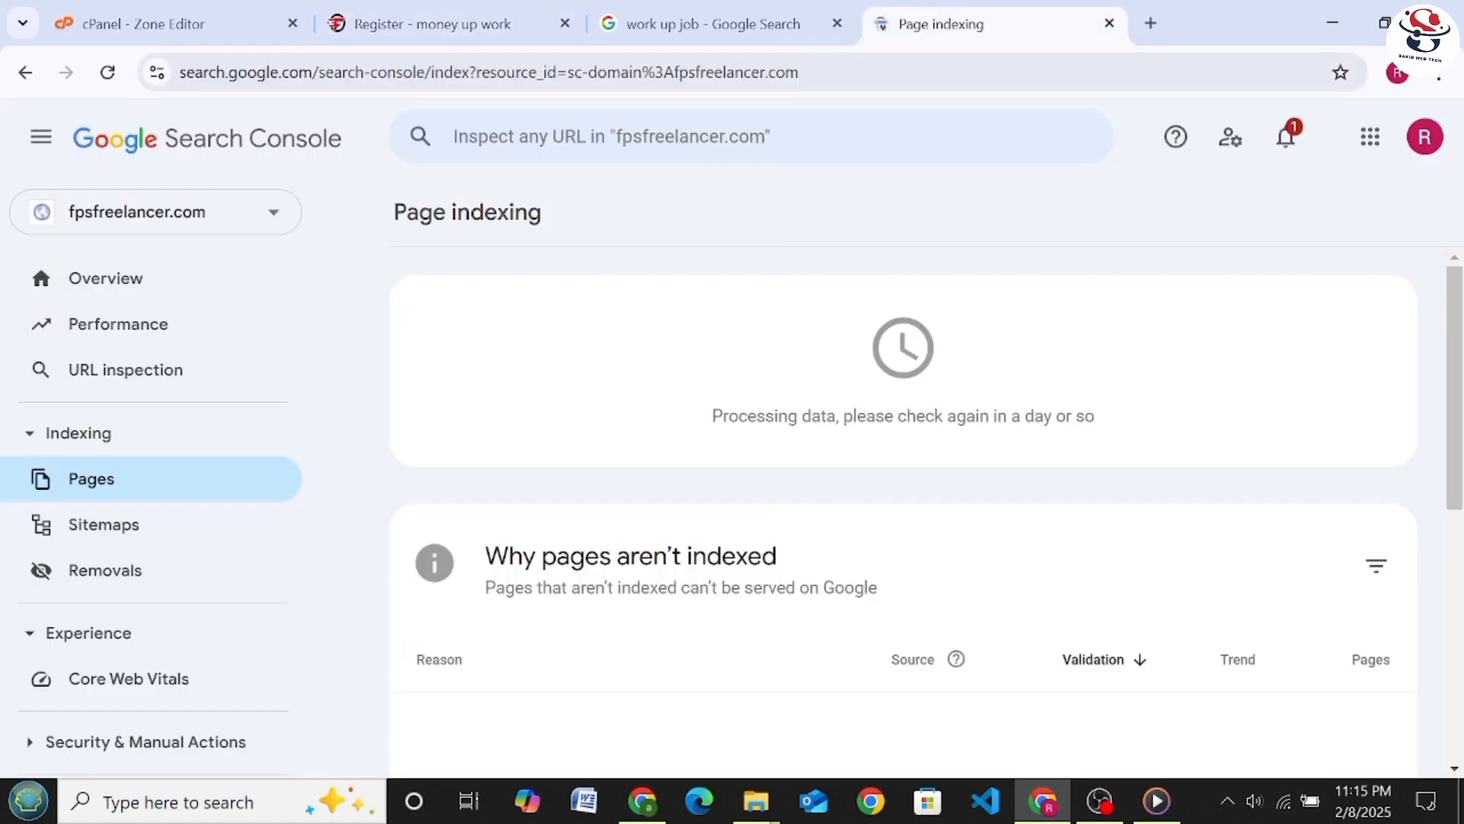
pyautogui.click(681, 139)
pyautogui.rightClick(681, 143)
pyautogui.click(758, 374)
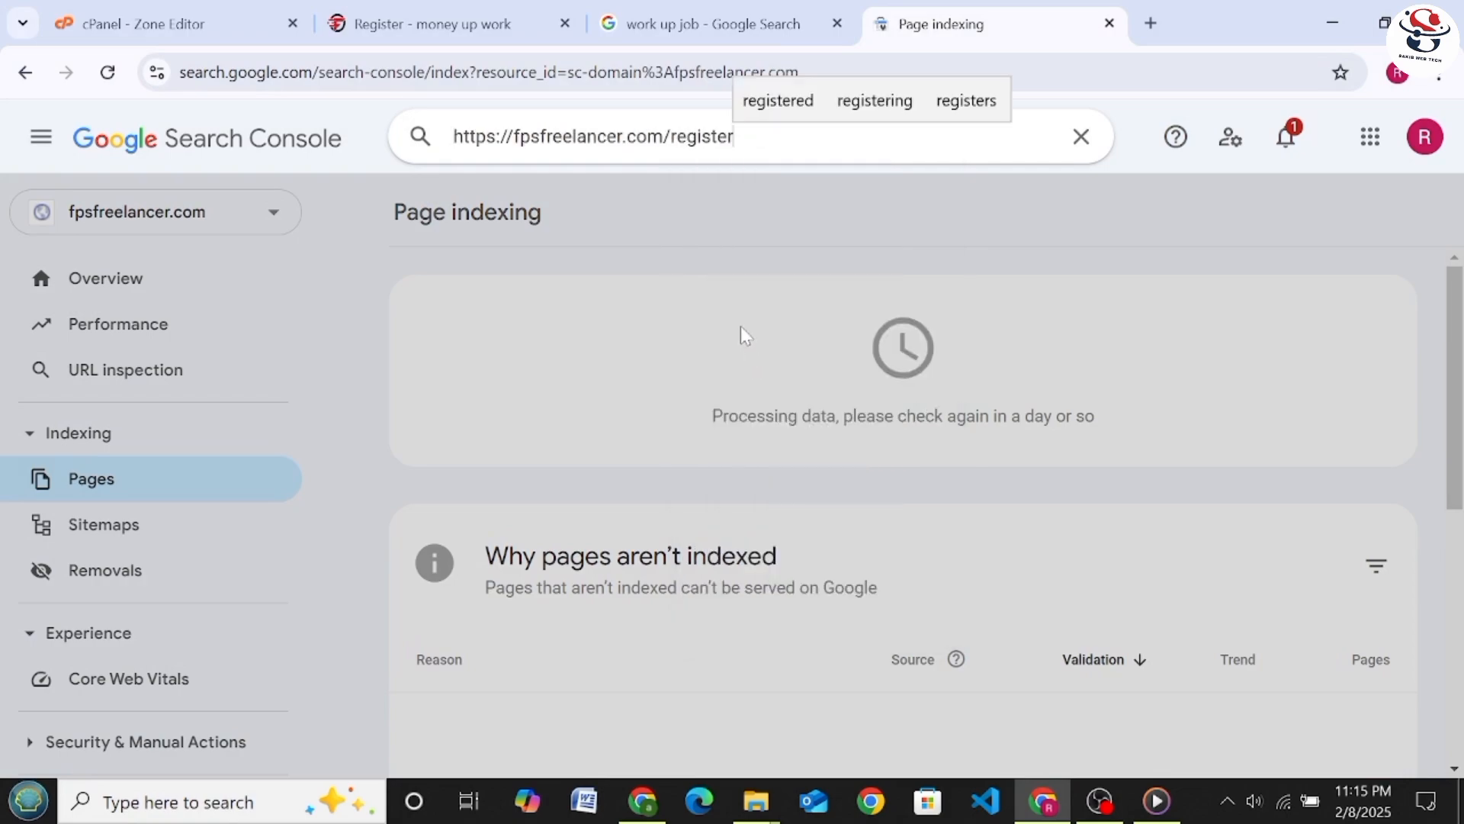
pyautogui.press('Return')
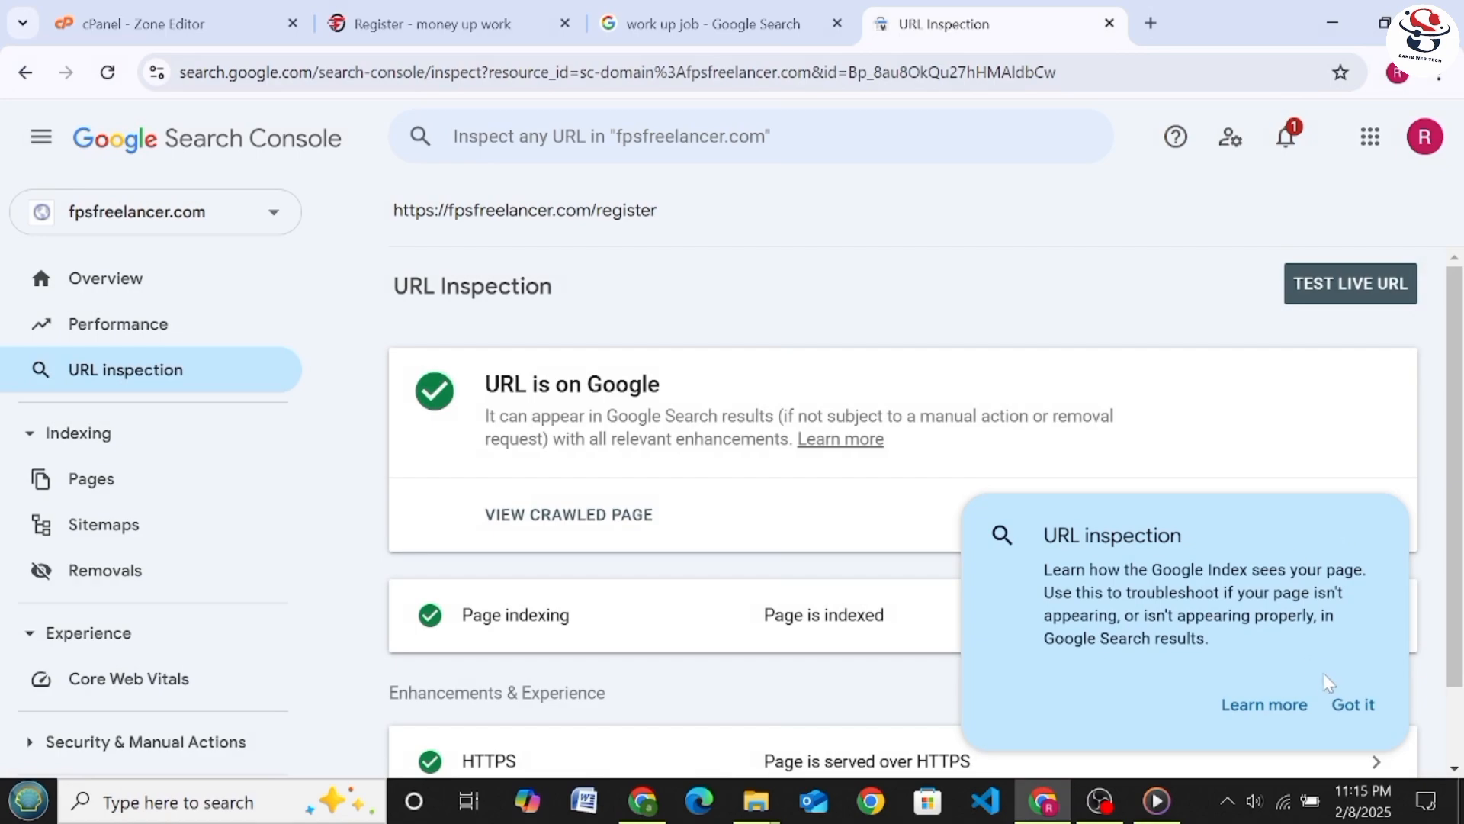
pyautogui.click(1352, 703)
pyautogui.click(1285, 524)
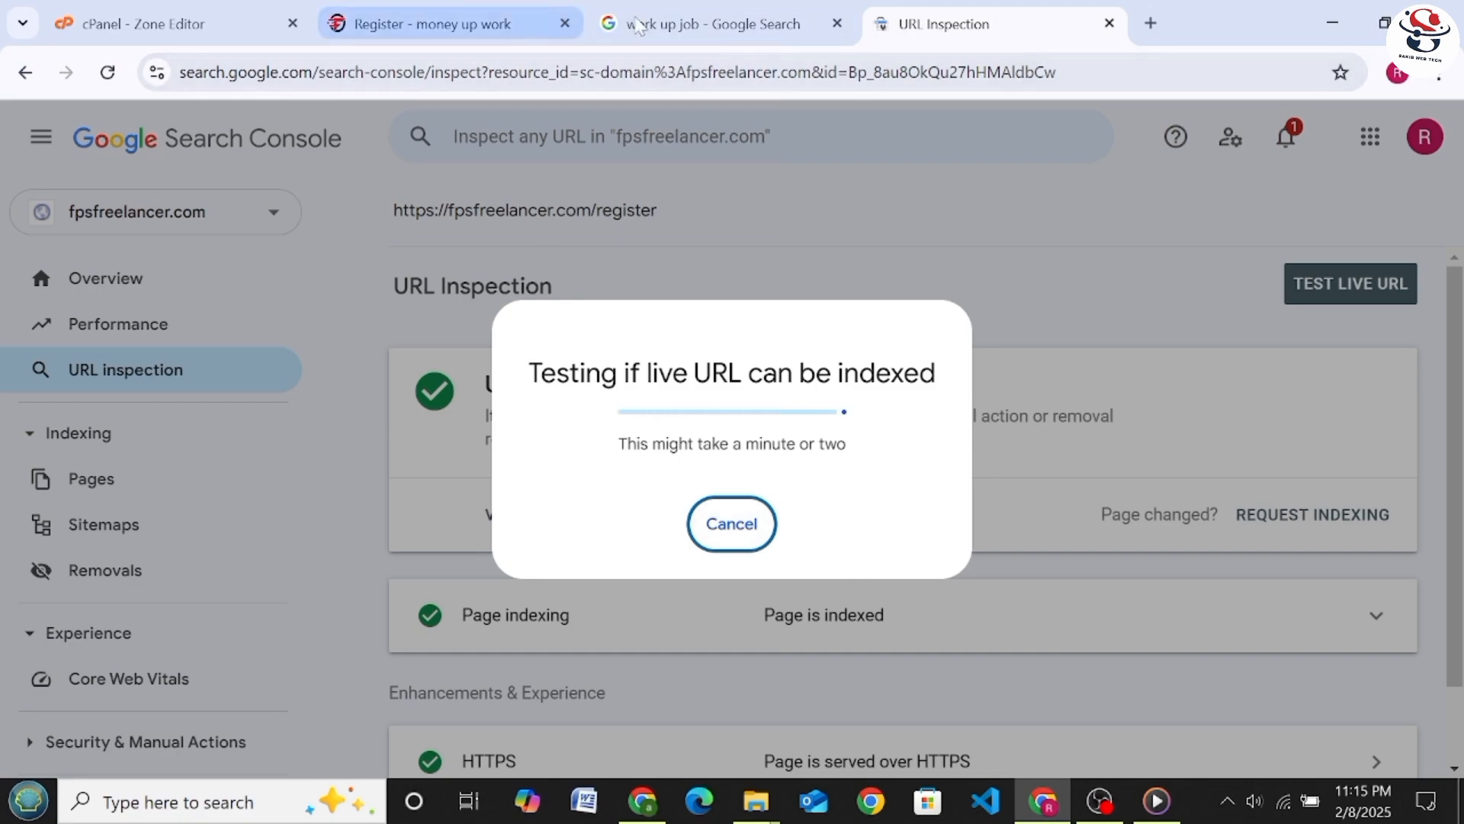
# Switch to the fps freelancer website, open its Login page and copy that page's address
pyautogui.click(414, 29)
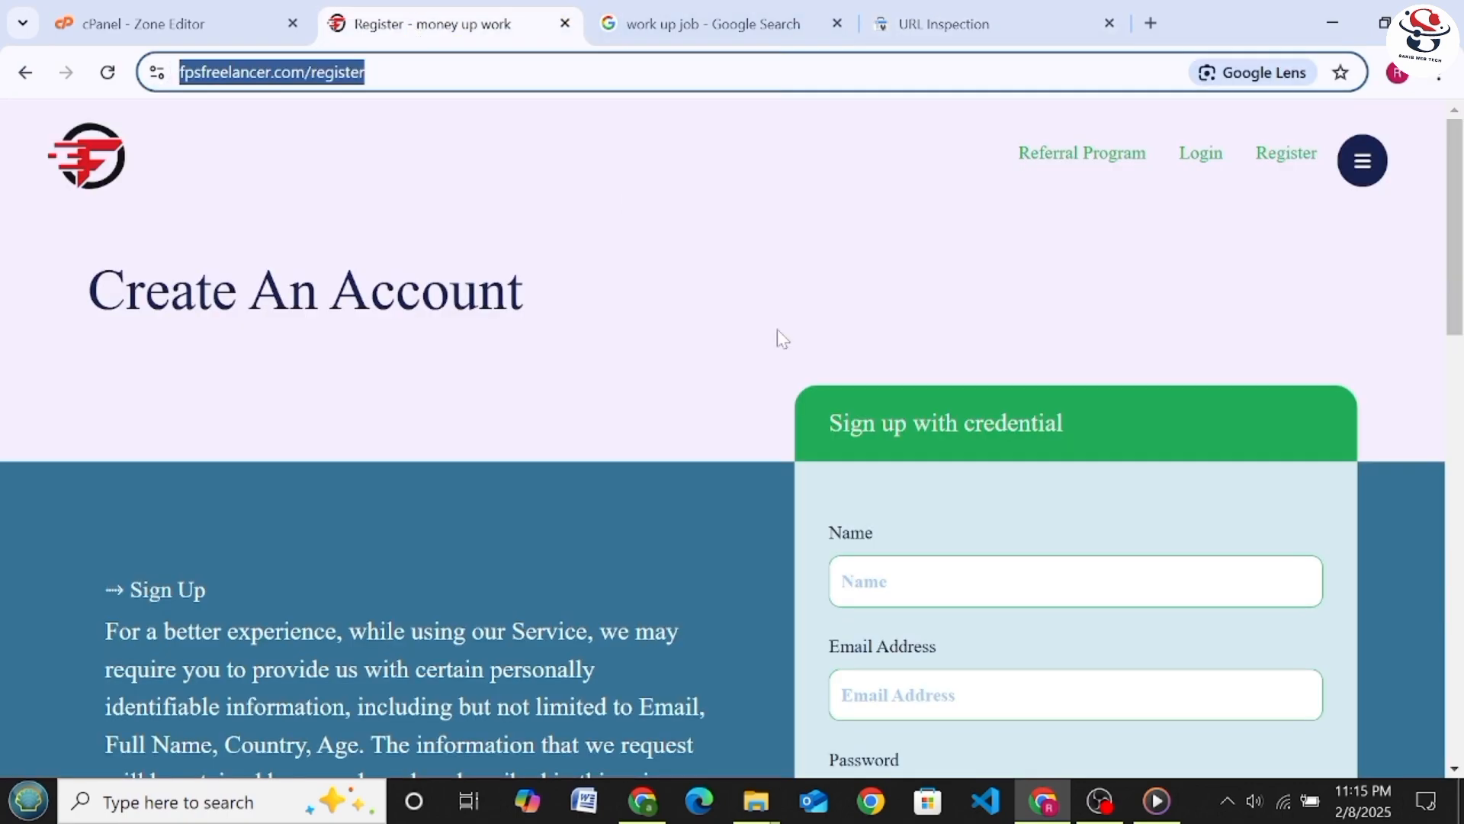
pyautogui.click(1200, 157)
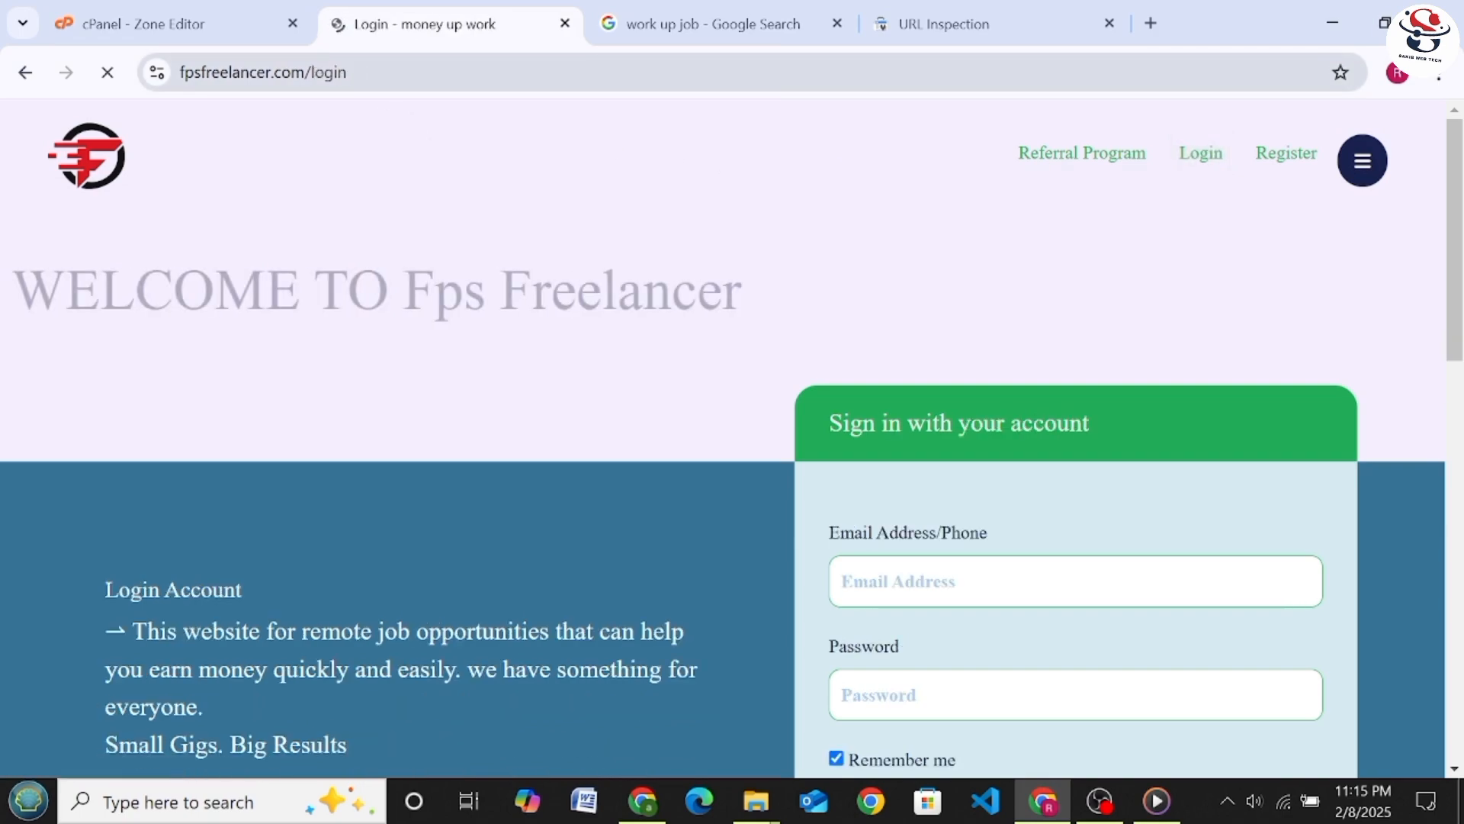
pyautogui.hotkey('ctrl', 'l')
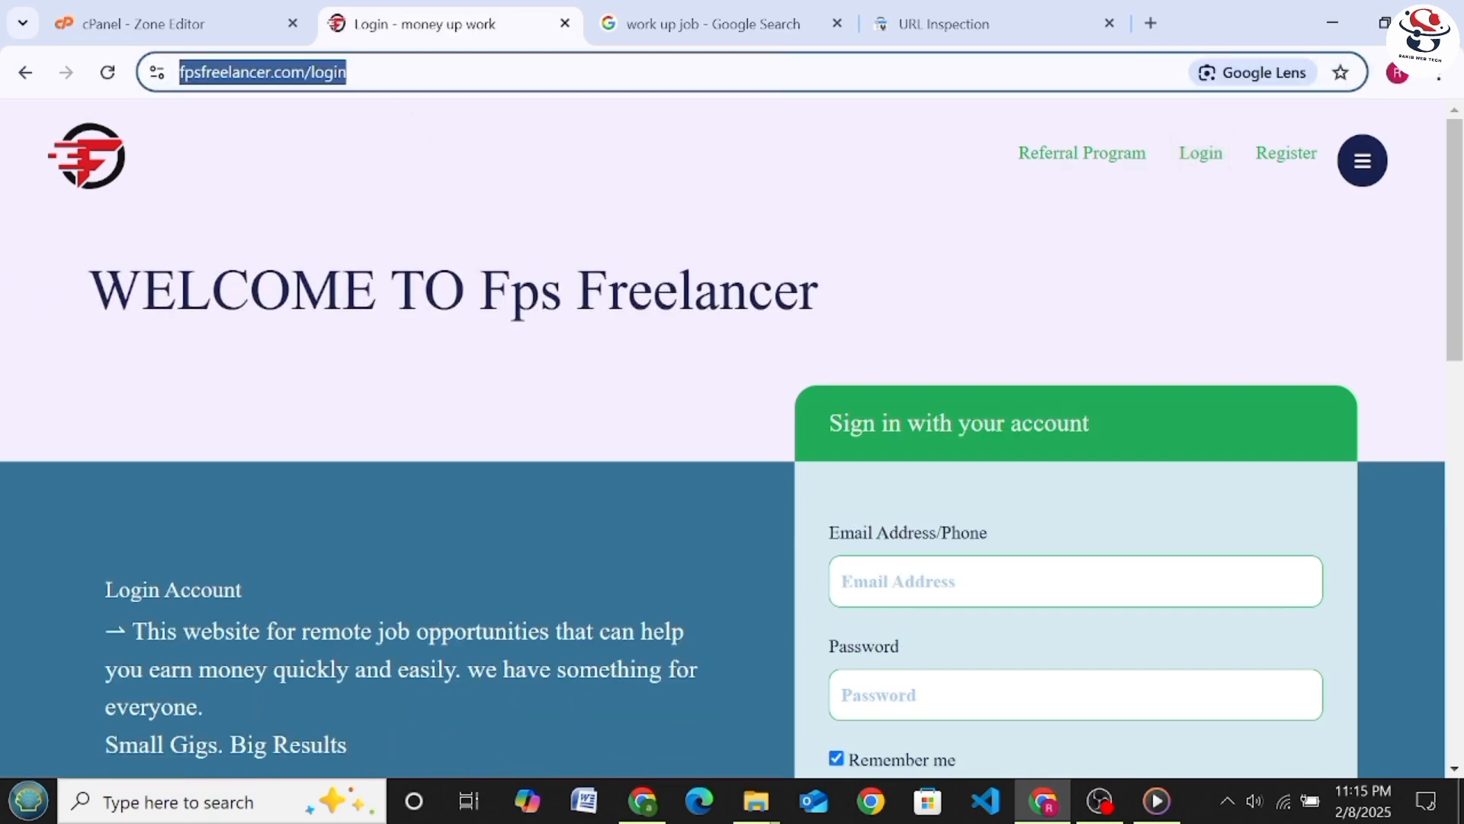
pyautogui.rightClick(332, 86)
pyautogui.click(433, 288)
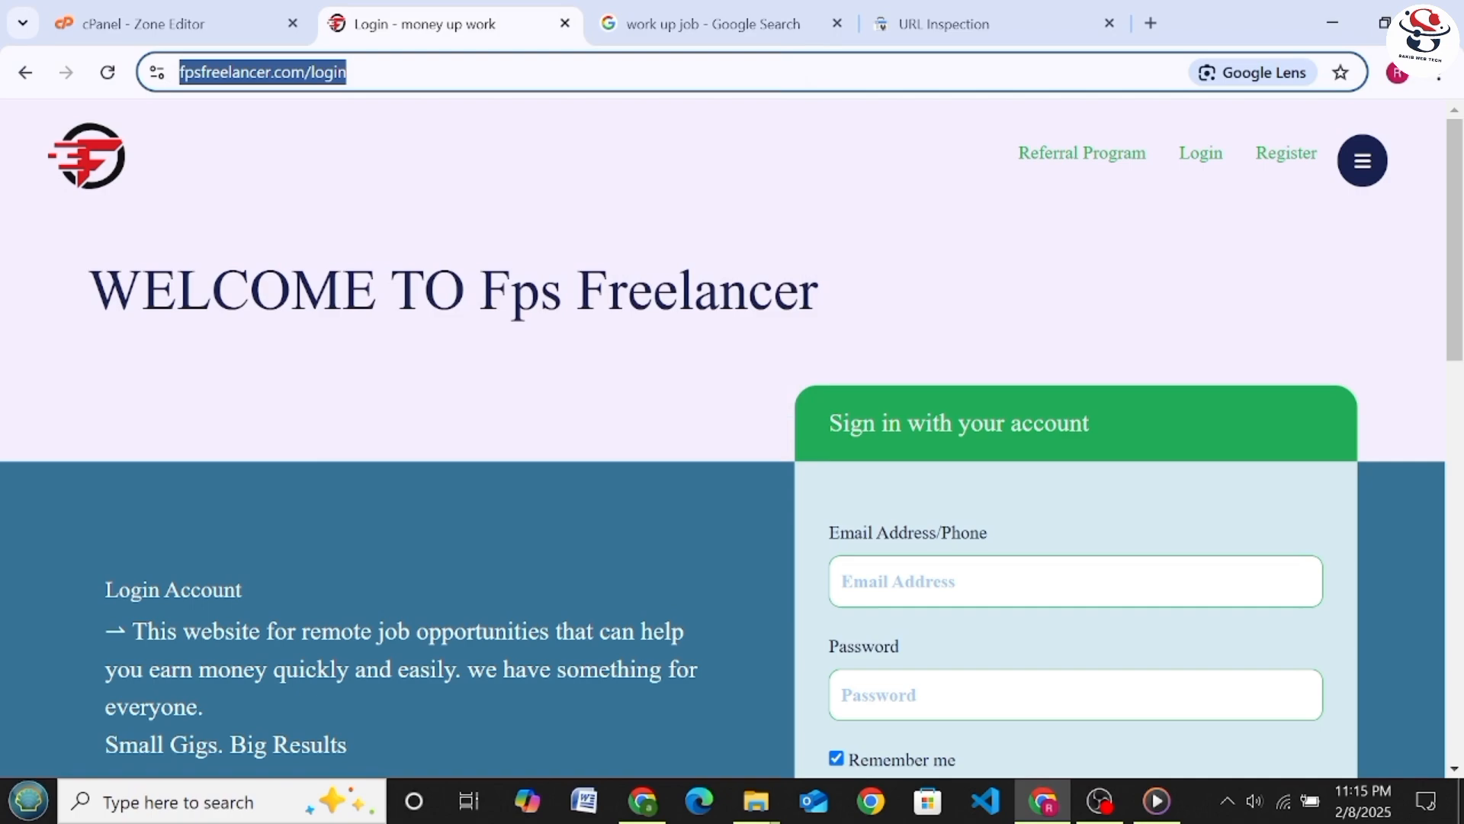
# Return to Search Console, submit the indexing request for the register page and dismiss the confirmation
pyautogui.click(877, 44)
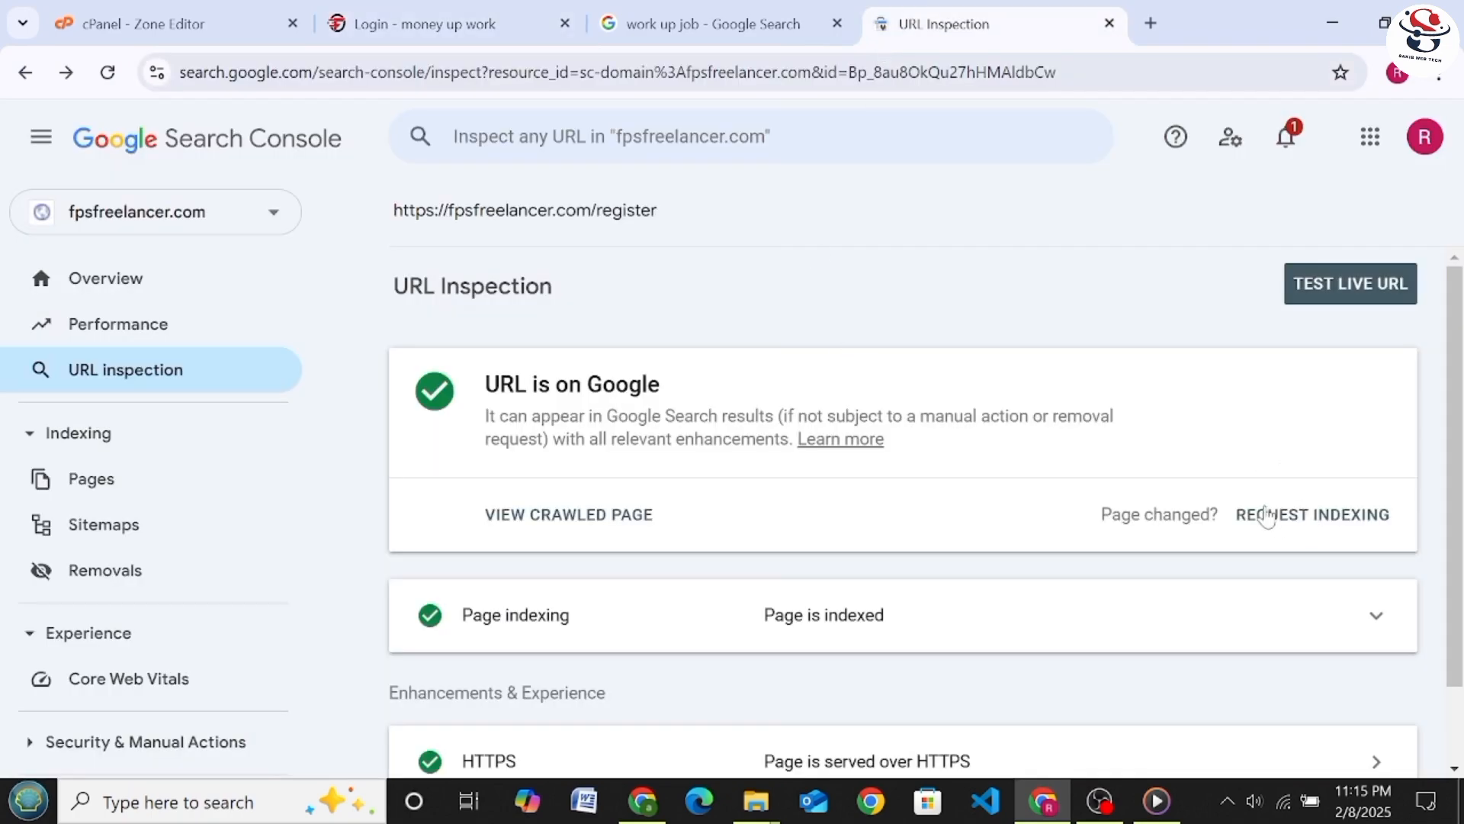
pyautogui.click(1270, 526)
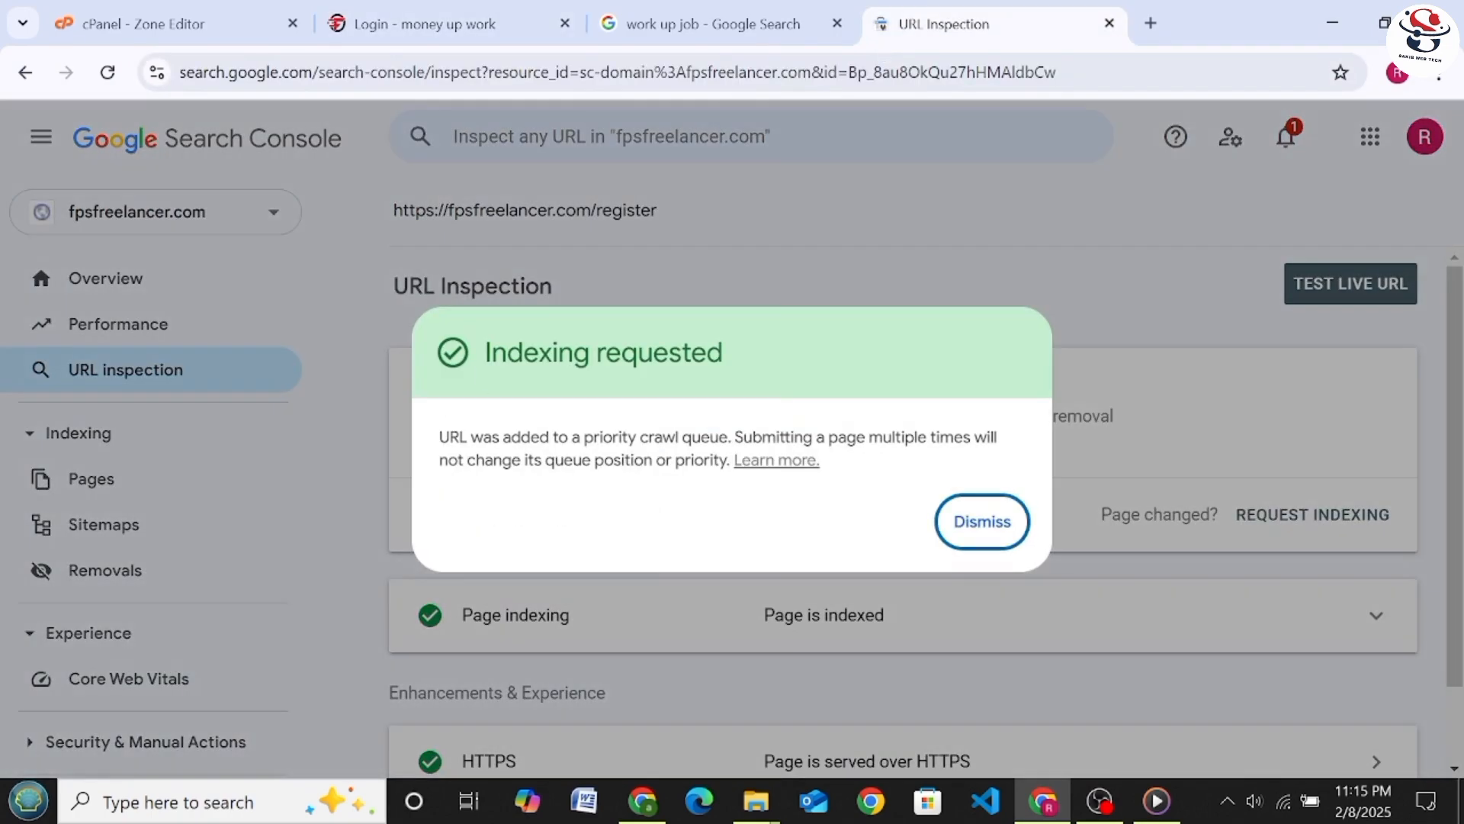
pyautogui.click(989, 526)
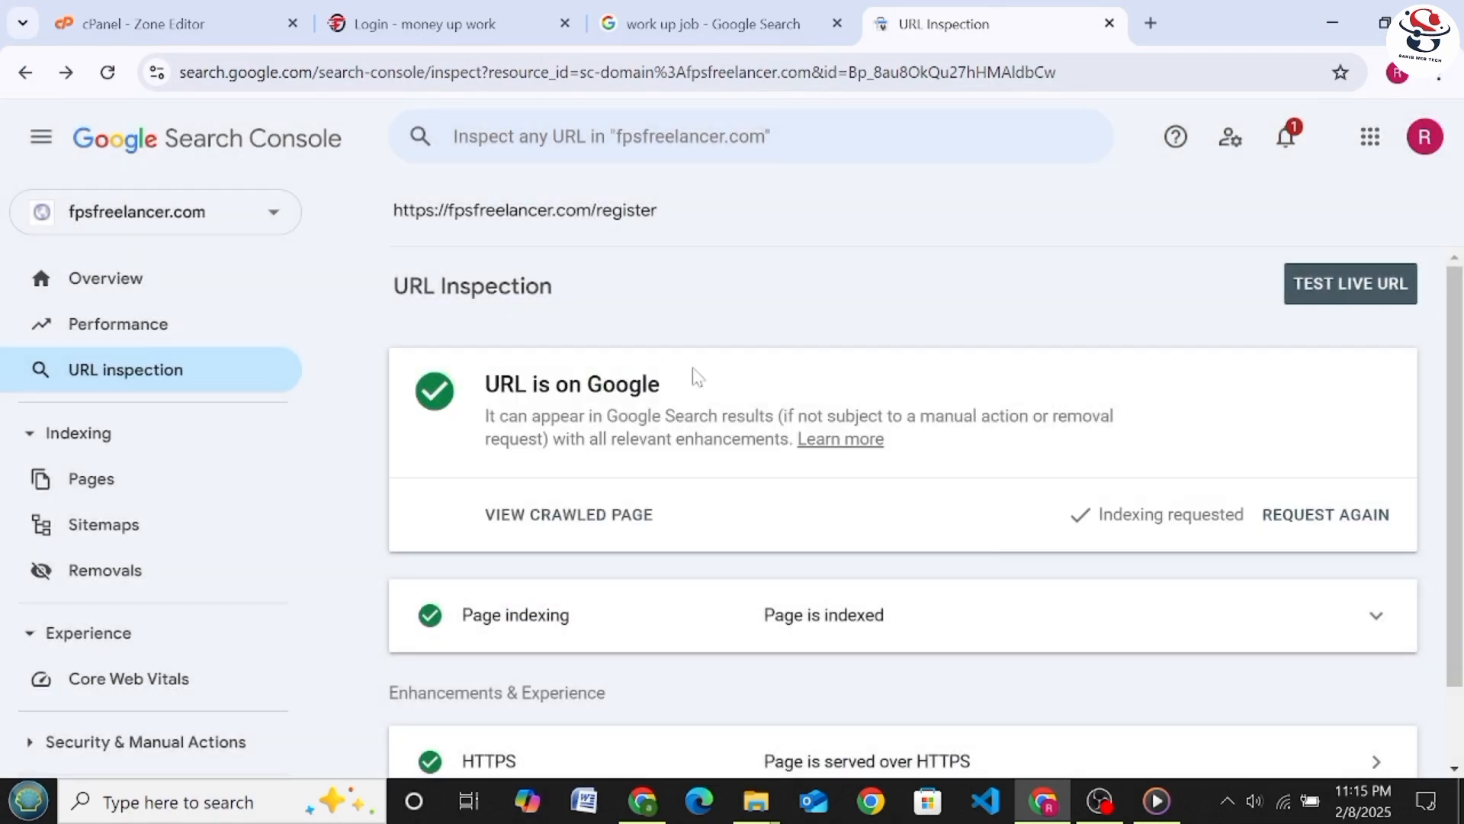
pyautogui.click(671, 141)
pyautogui.rightClick(670, 145)
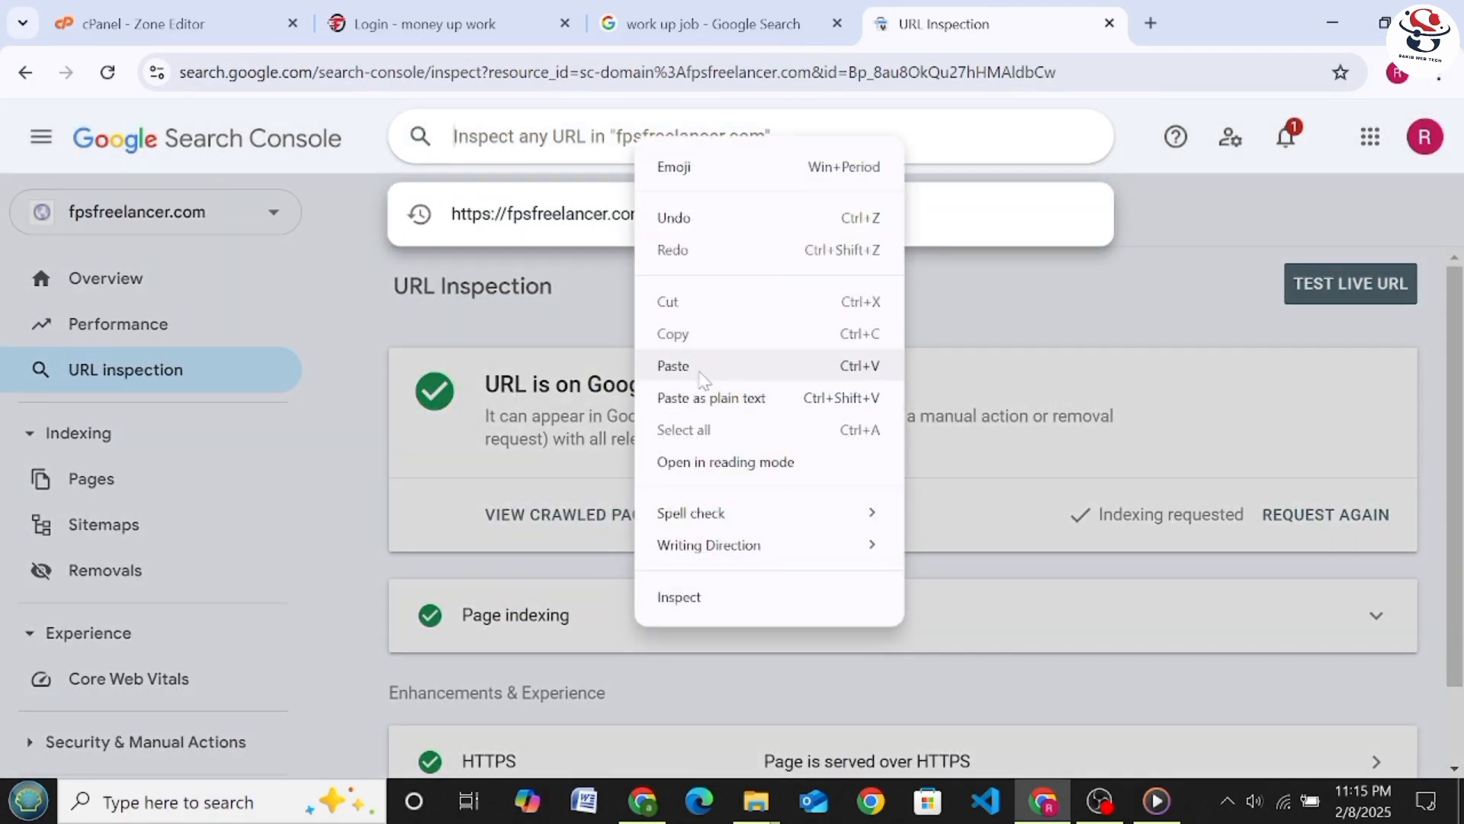
pyautogui.click(698, 368)
pyautogui.press('Return')
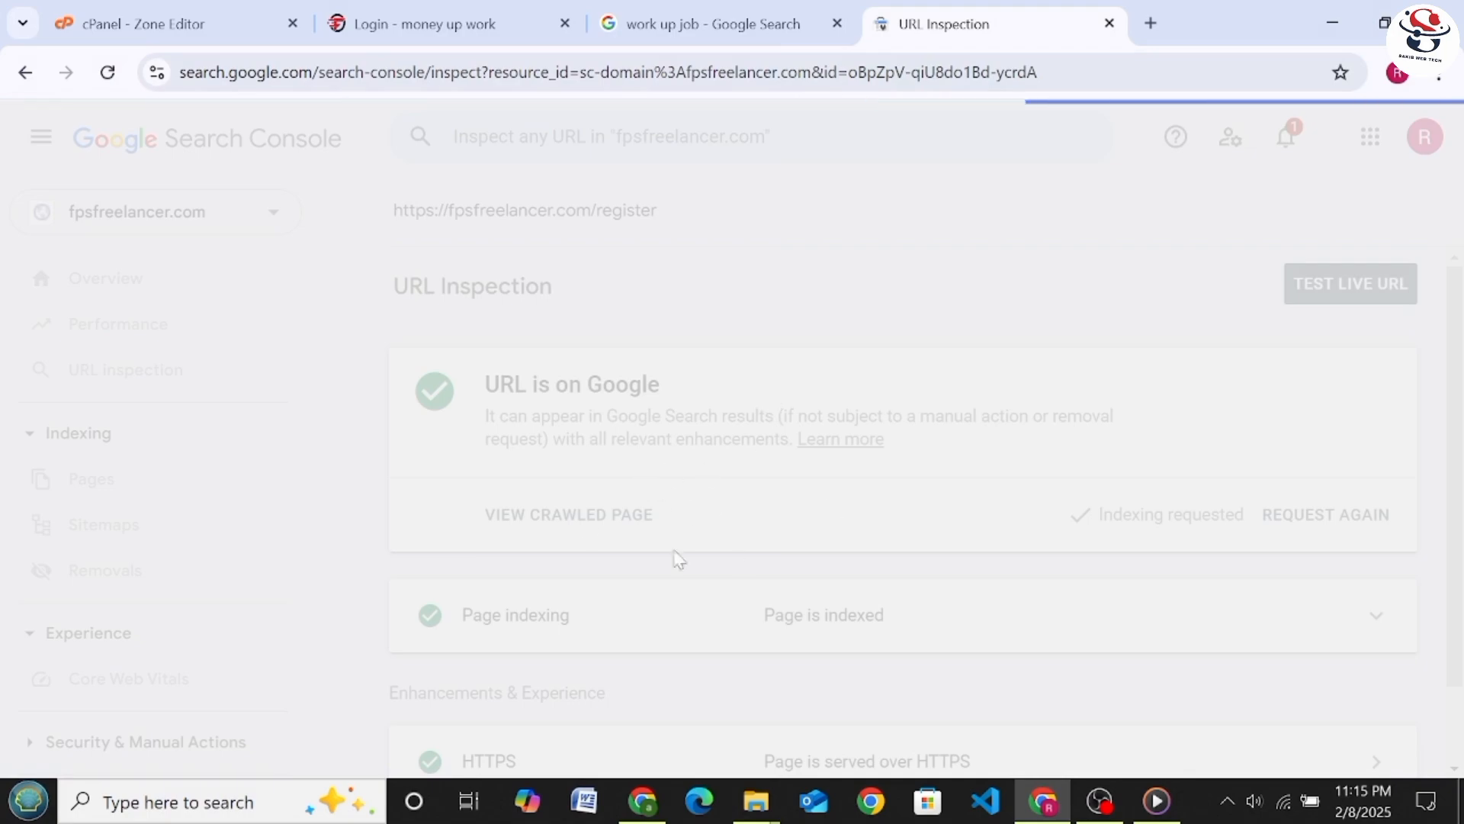
pyautogui.click(1288, 514)
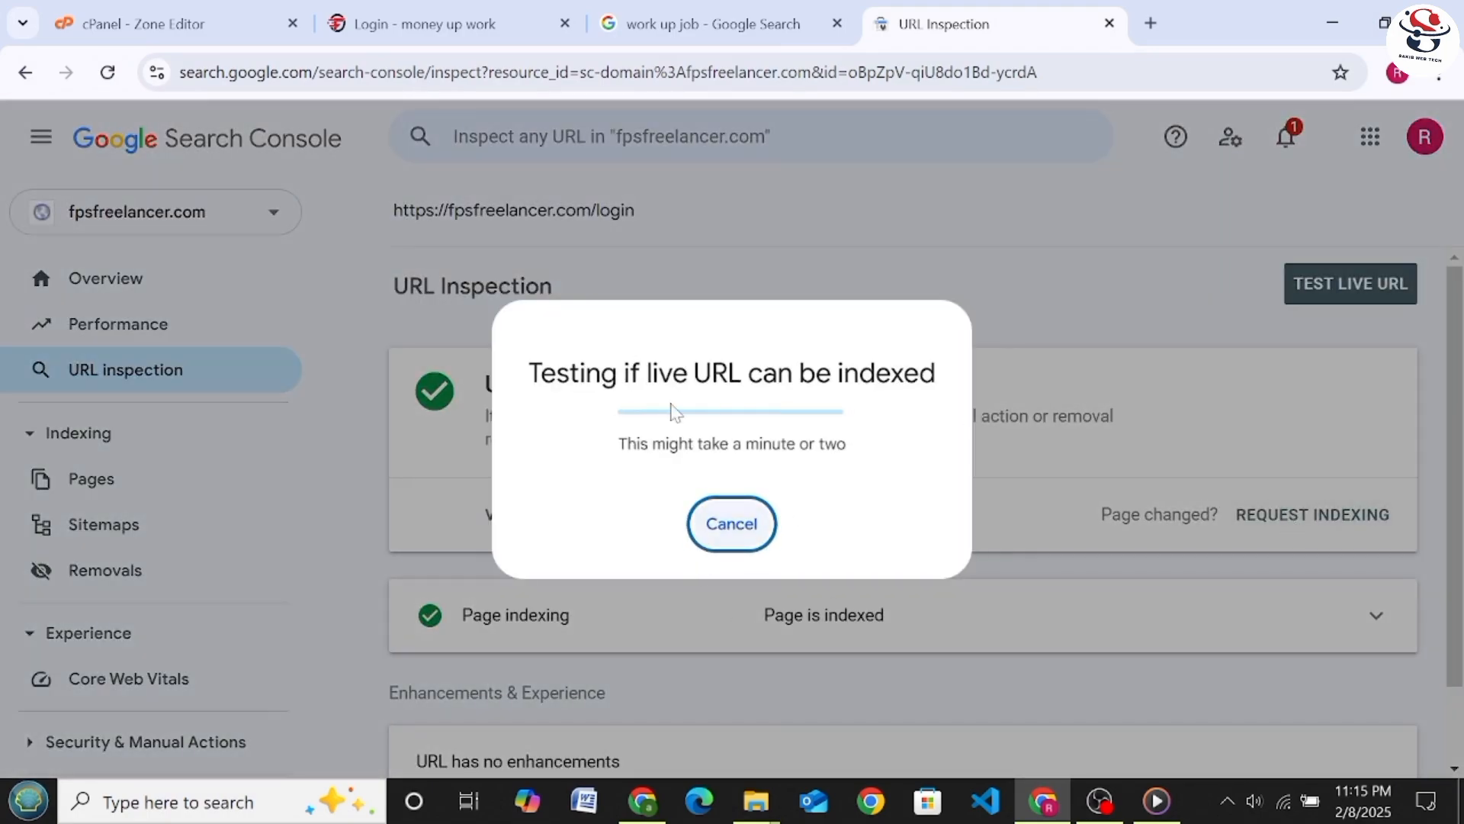
# Check the privacy policy page linked in the fps freelancer website's footer and go back to the login page
pyautogui.click(446, 24)
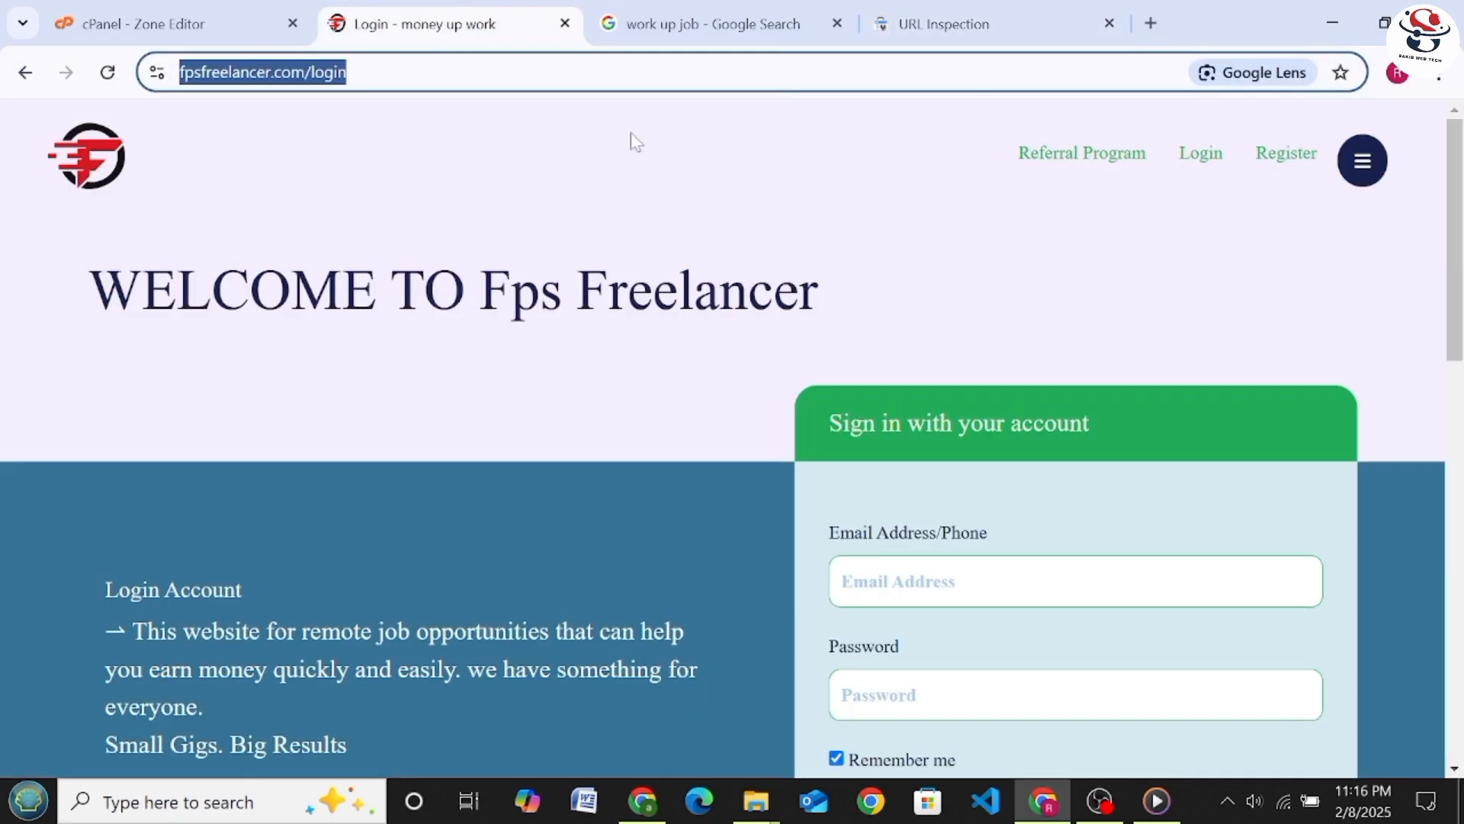
pyautogui.scroll(-15, 683, 467)
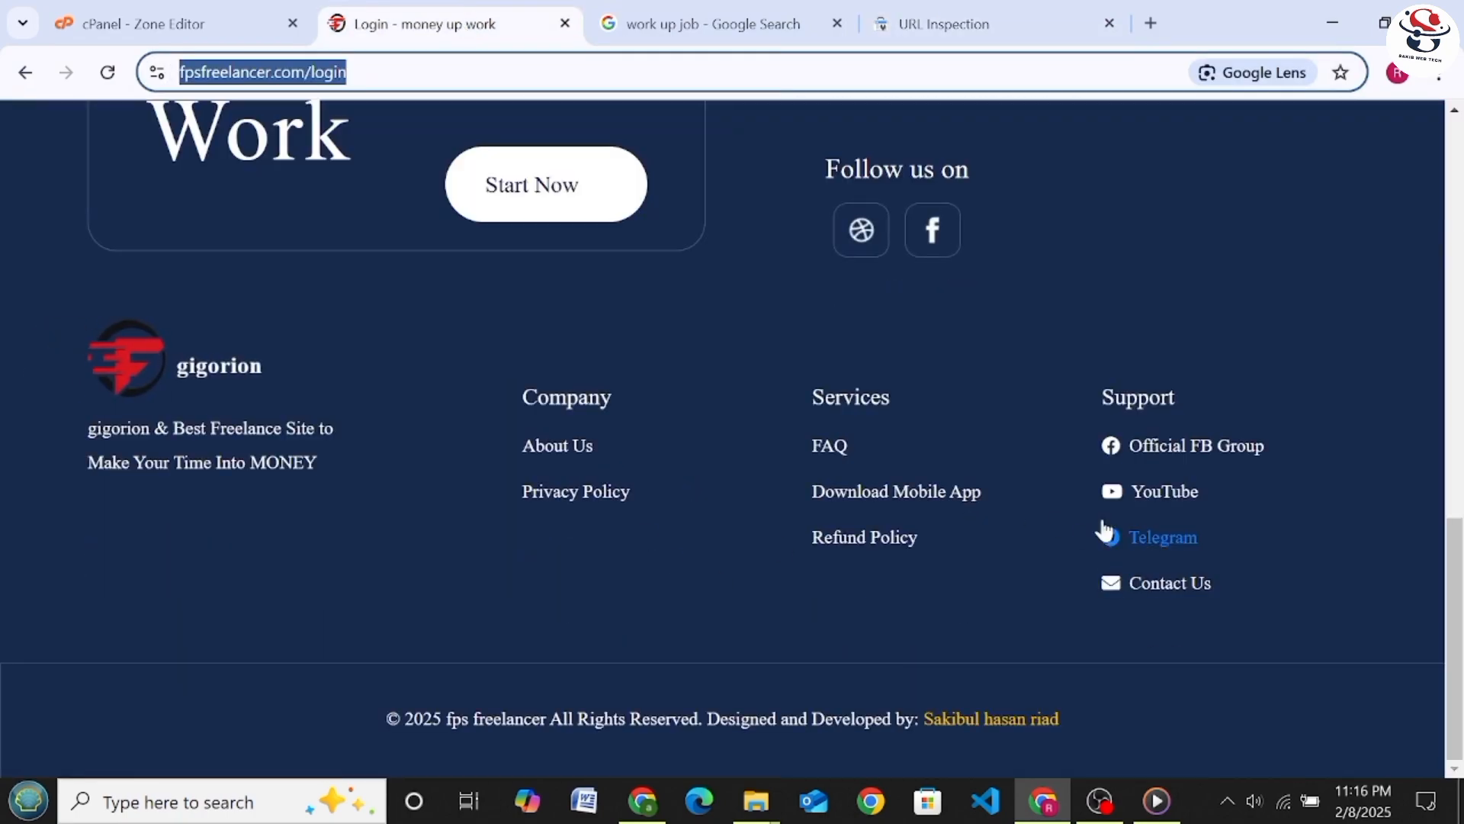
pyautogui.click(563, 494)
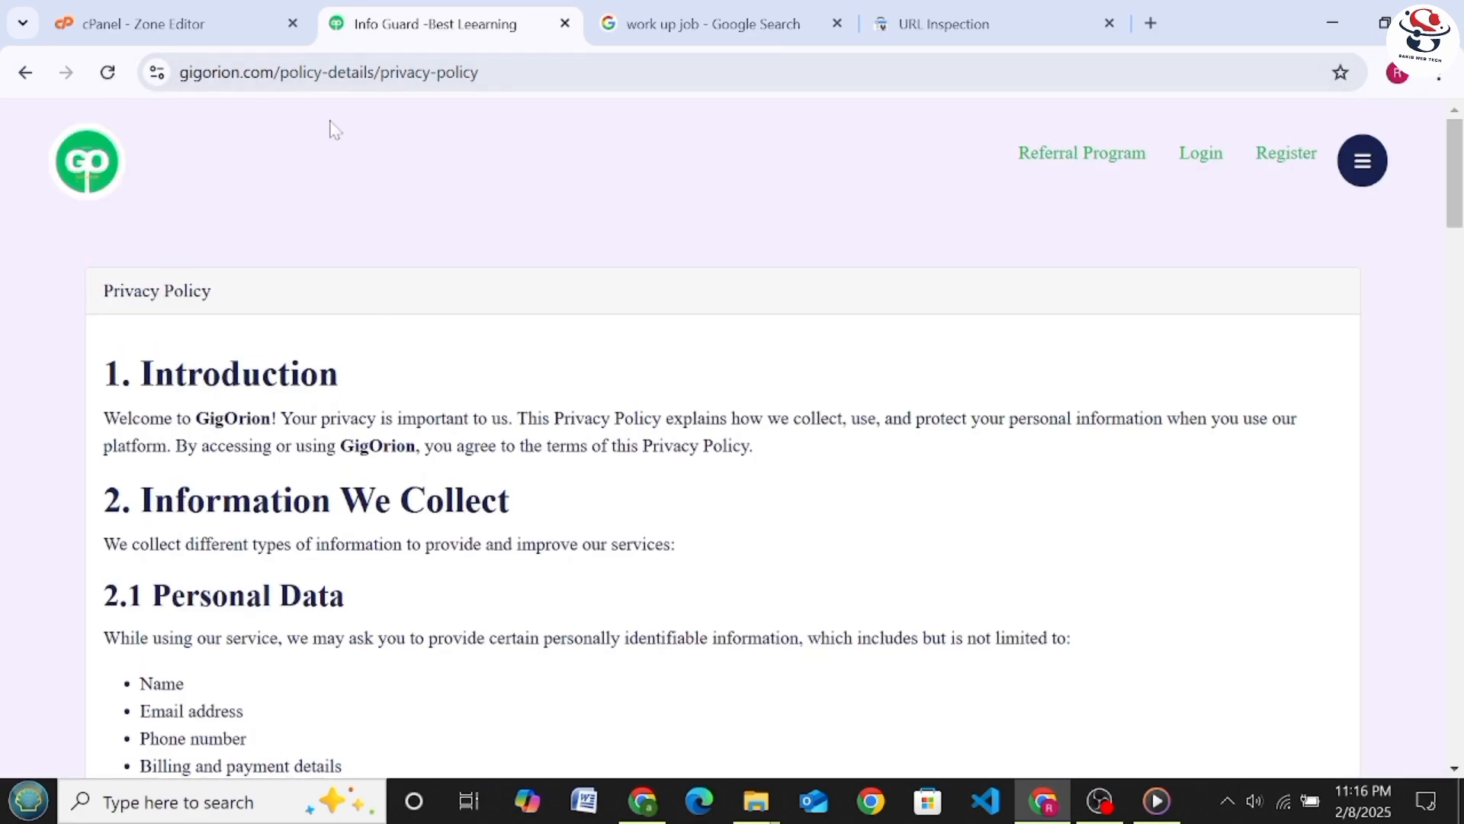
pyautogui.click(328, 72)
pyautogui.rightClick(326, 74)
pyautogui.click(235, 201)
pyautogui.click(25, 73)
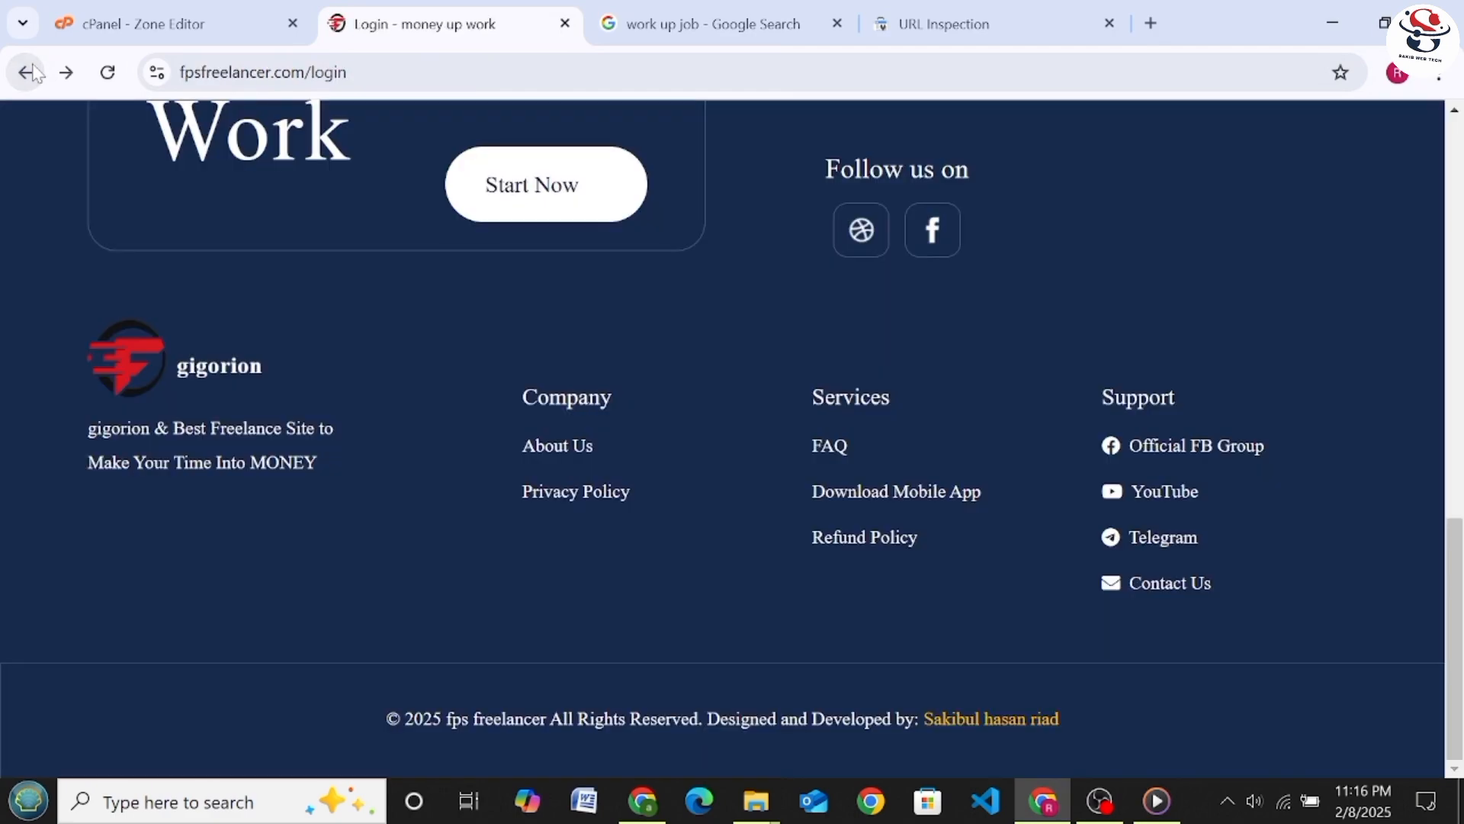
# Open the About Us page of the fps freelancer website and copy its address
pyautogui.click(539, 447)
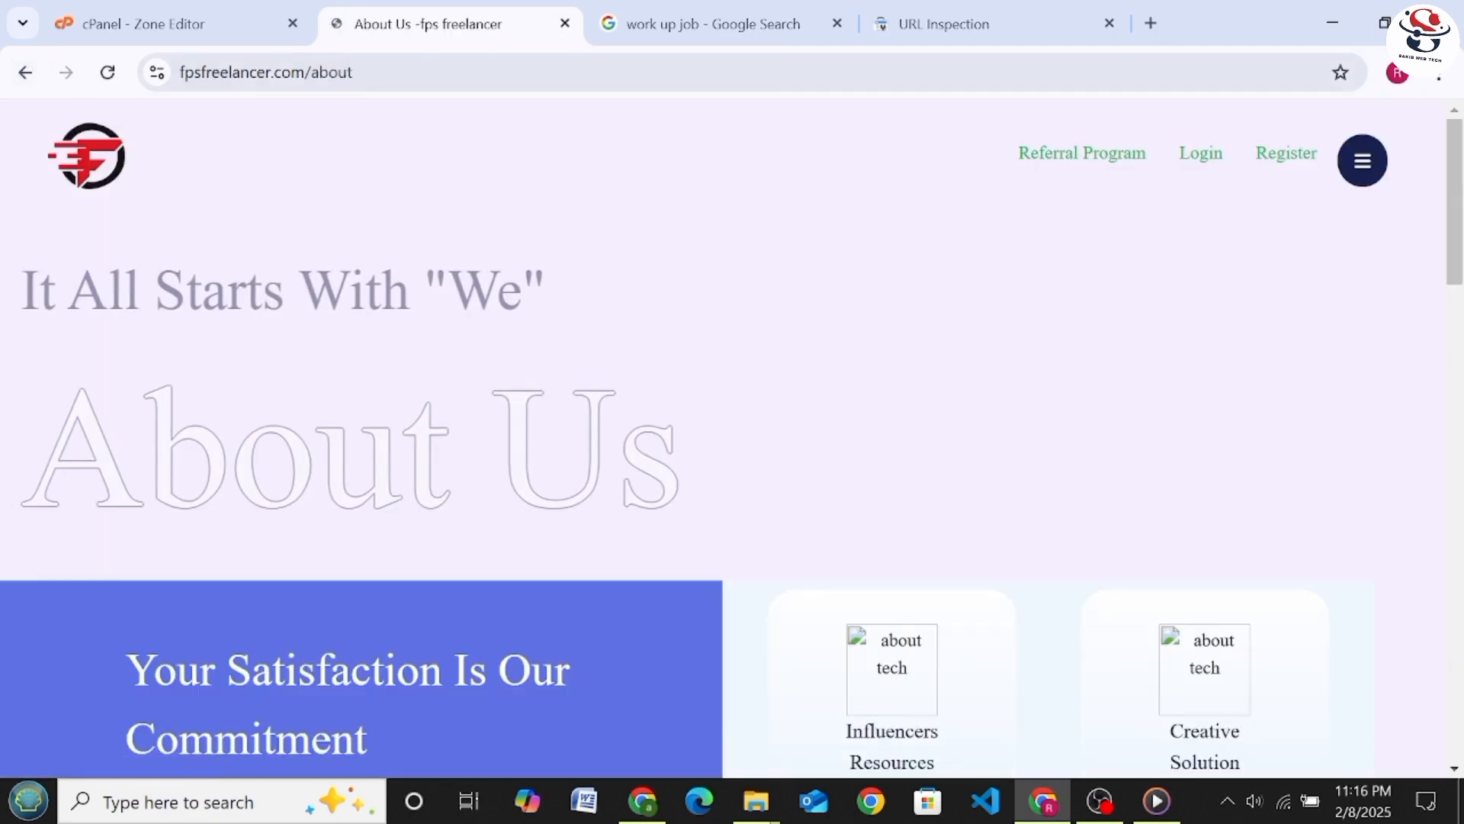
pyautogui.click(341, 75)
pyautogui.rightClick(340, 76)
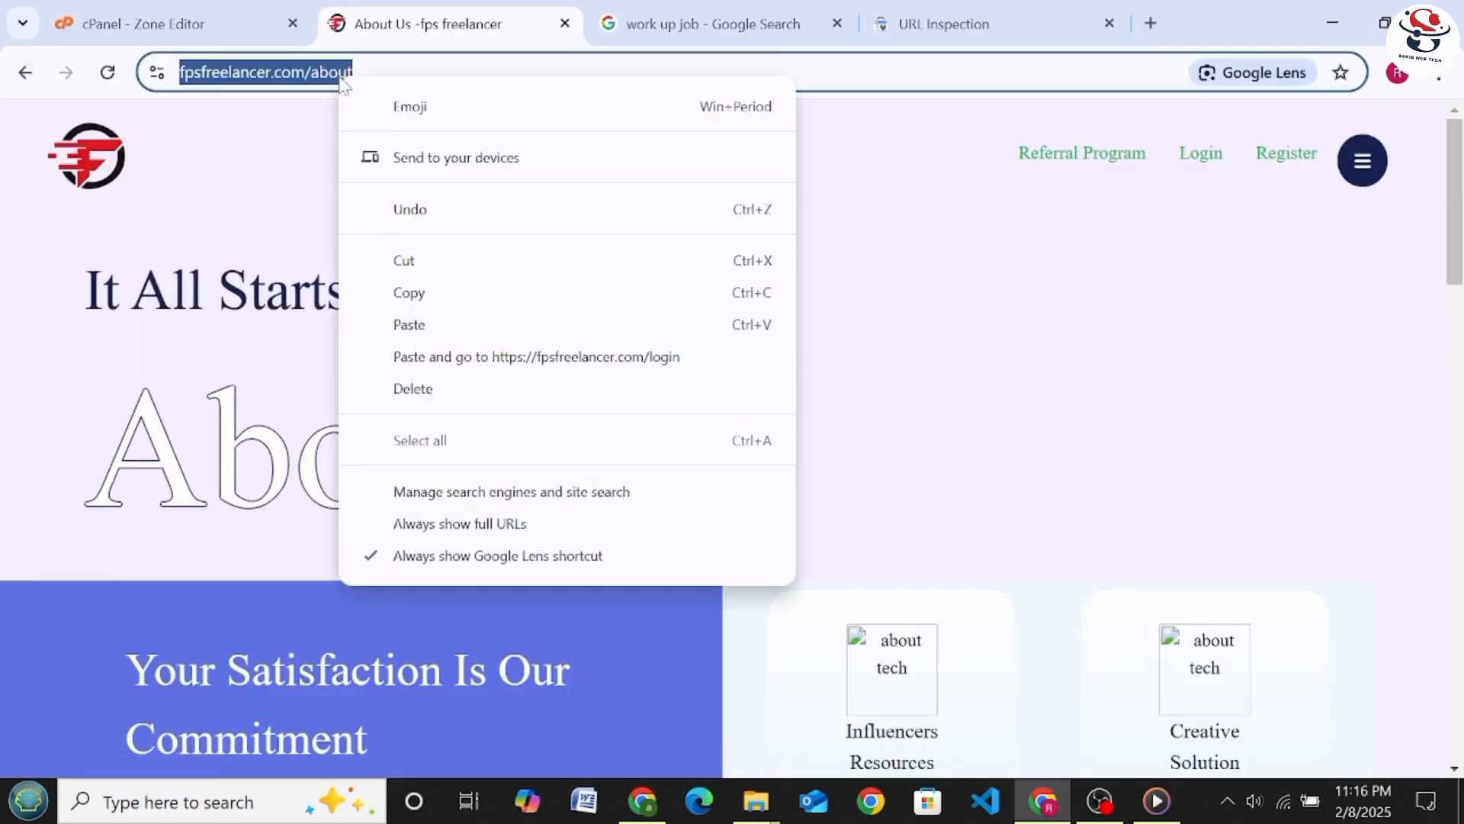
pyautogui.click(412, 293)
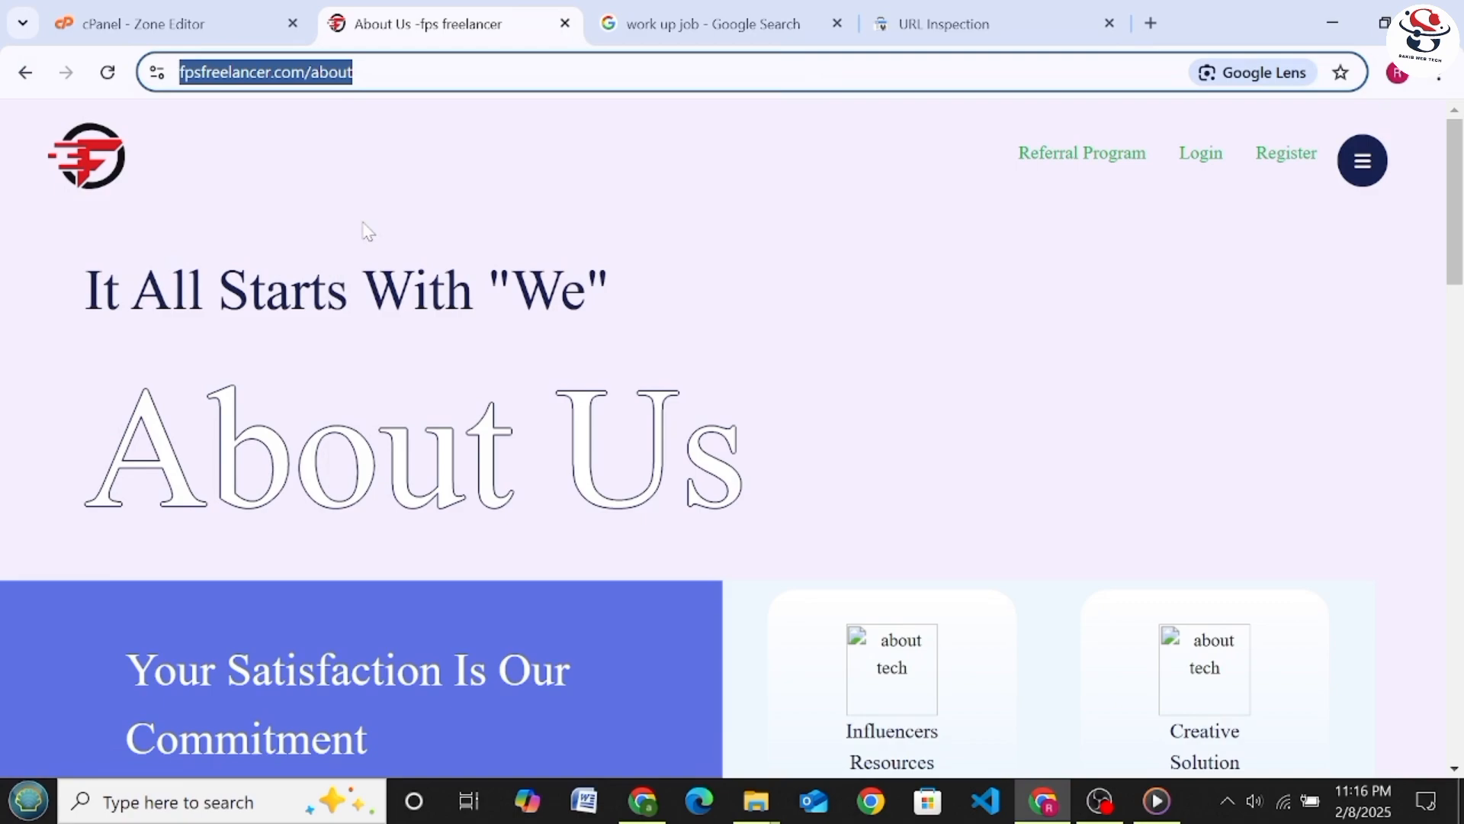
pyautogui.rightClick(324, 93)
pyautogui.click(405, 302)
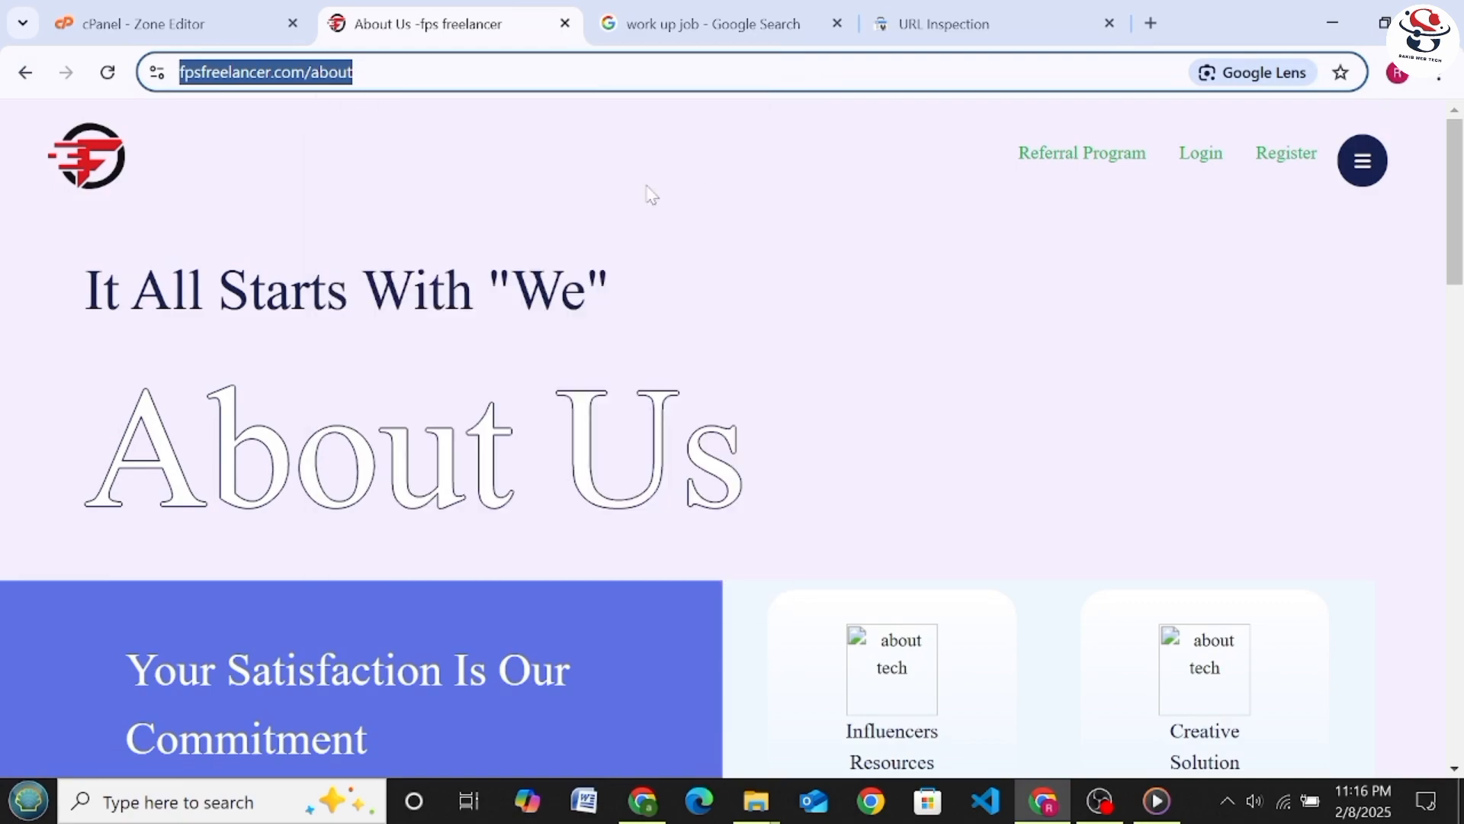
pyautogui.click(902, 11)
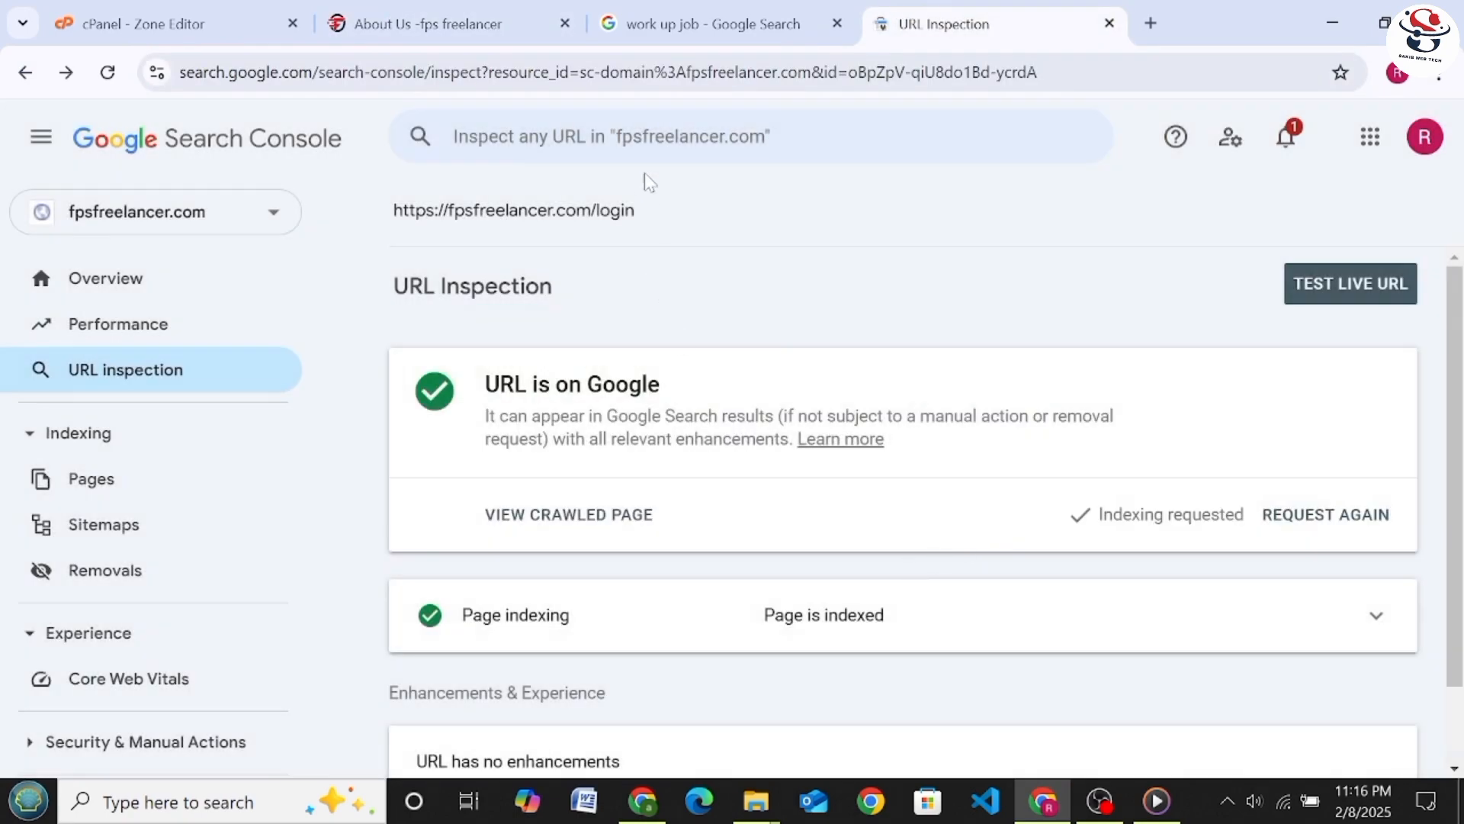
pyautogui.click(649, 136)
pyautogui.rightClick(650, 134)
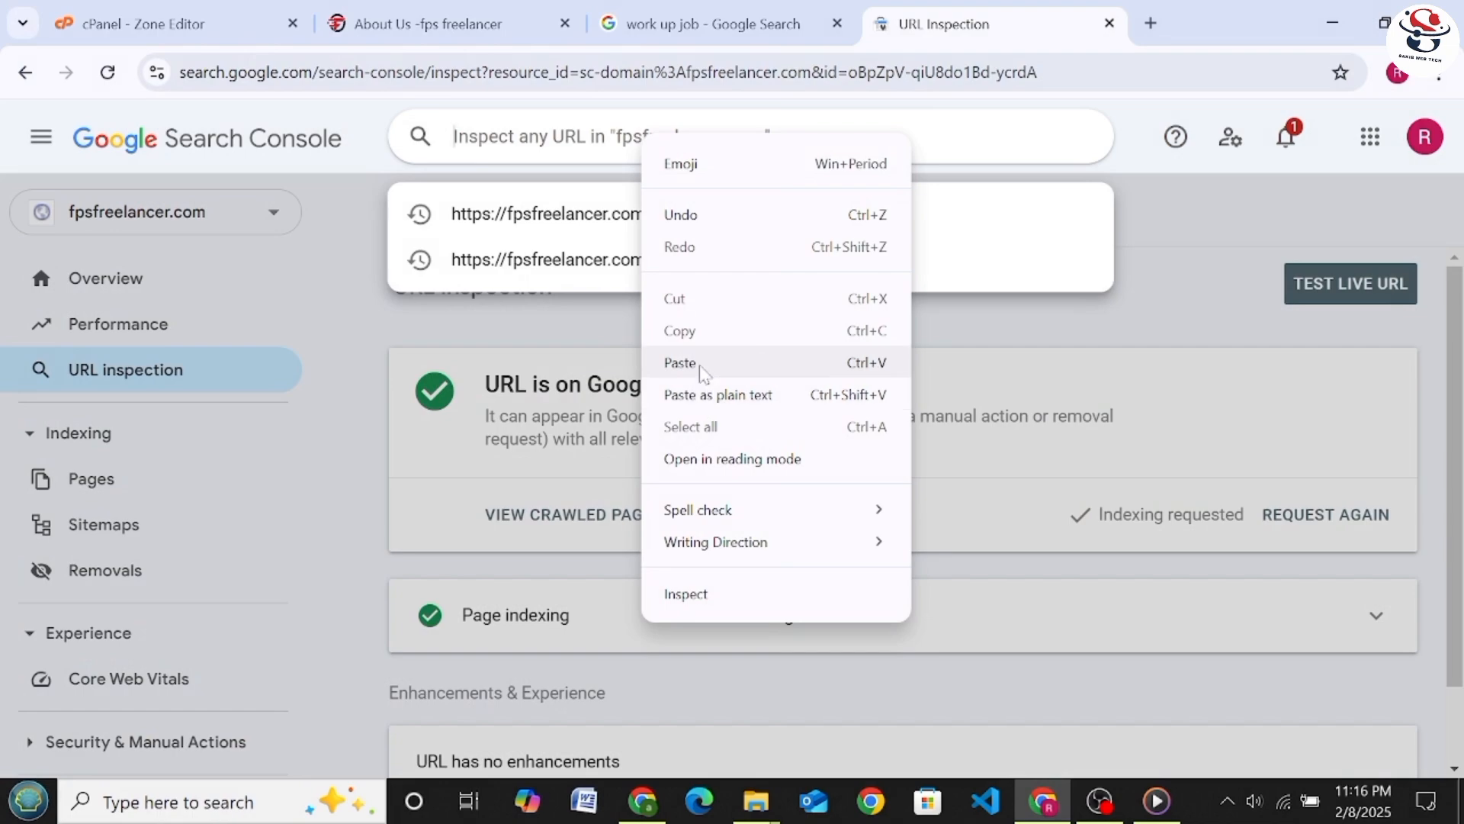
pyautogui.click(699, 365)
pyautogui.press('Return')
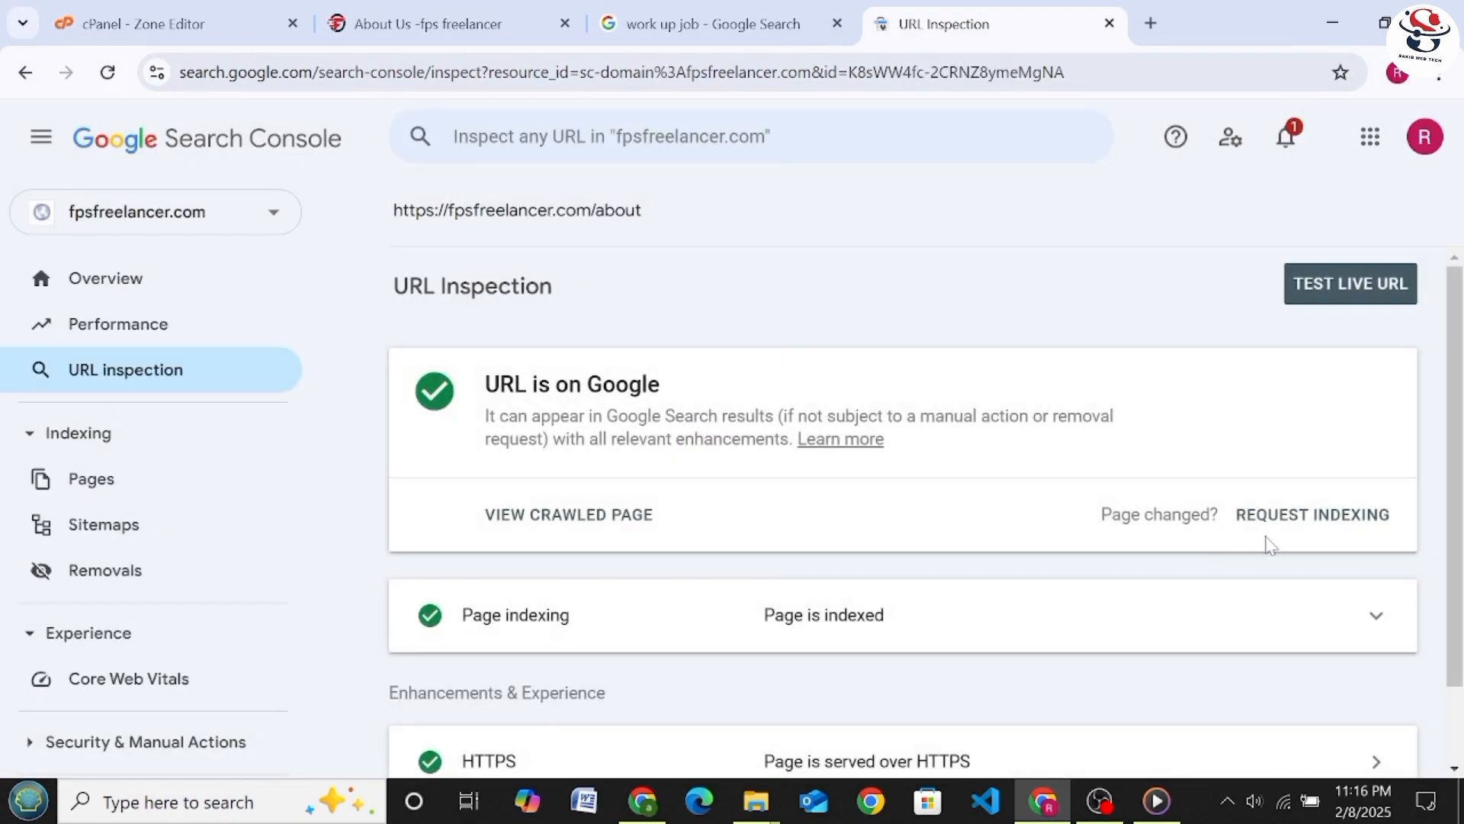
pyautogui.click(1310, 515)
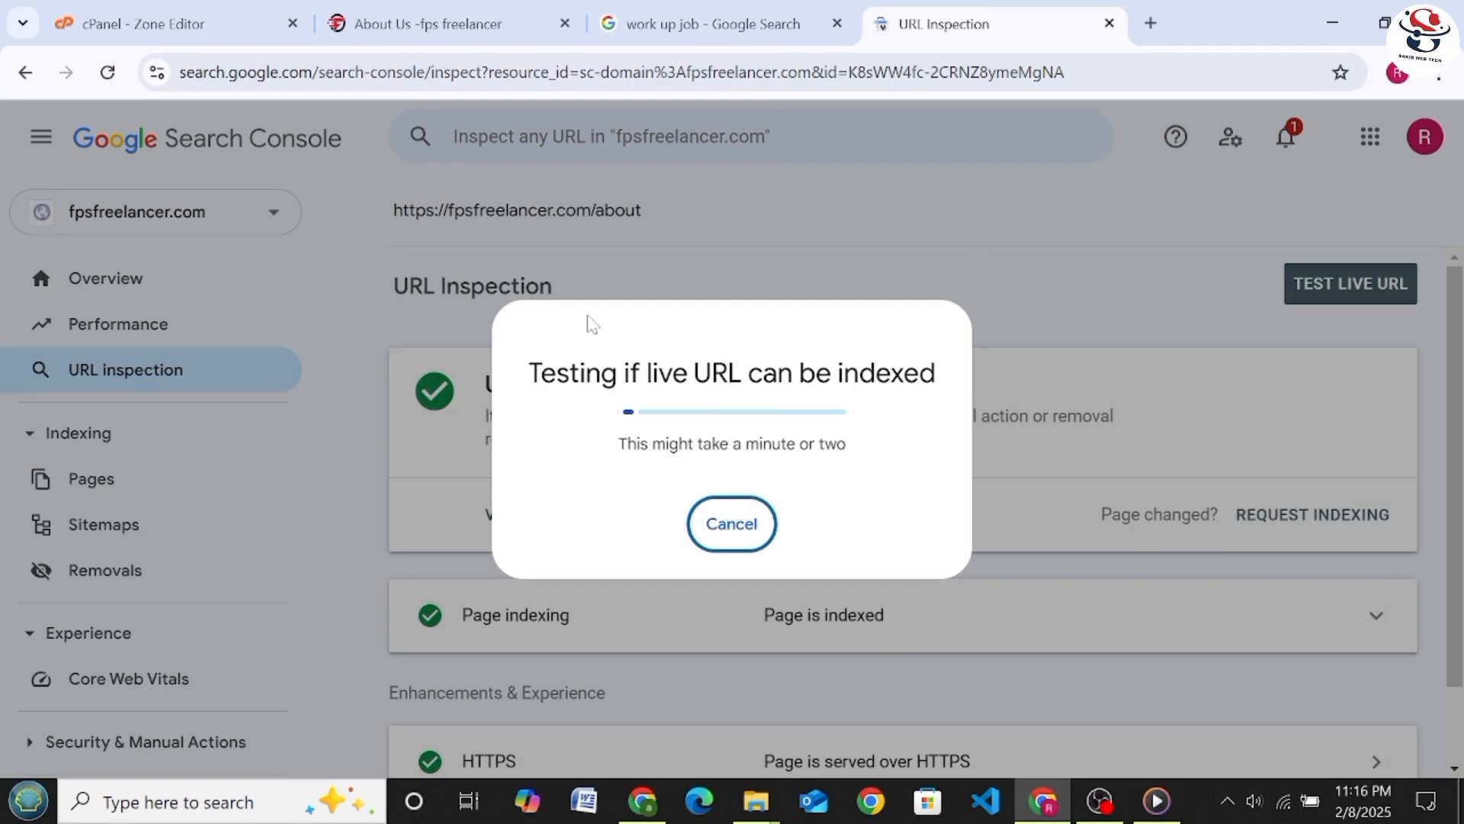
# Return to the fps freelancer About Us page, copy its address and open a new browser tab
pyautogui.click(492, 26)
pyautogui.rightClick(330, 85)
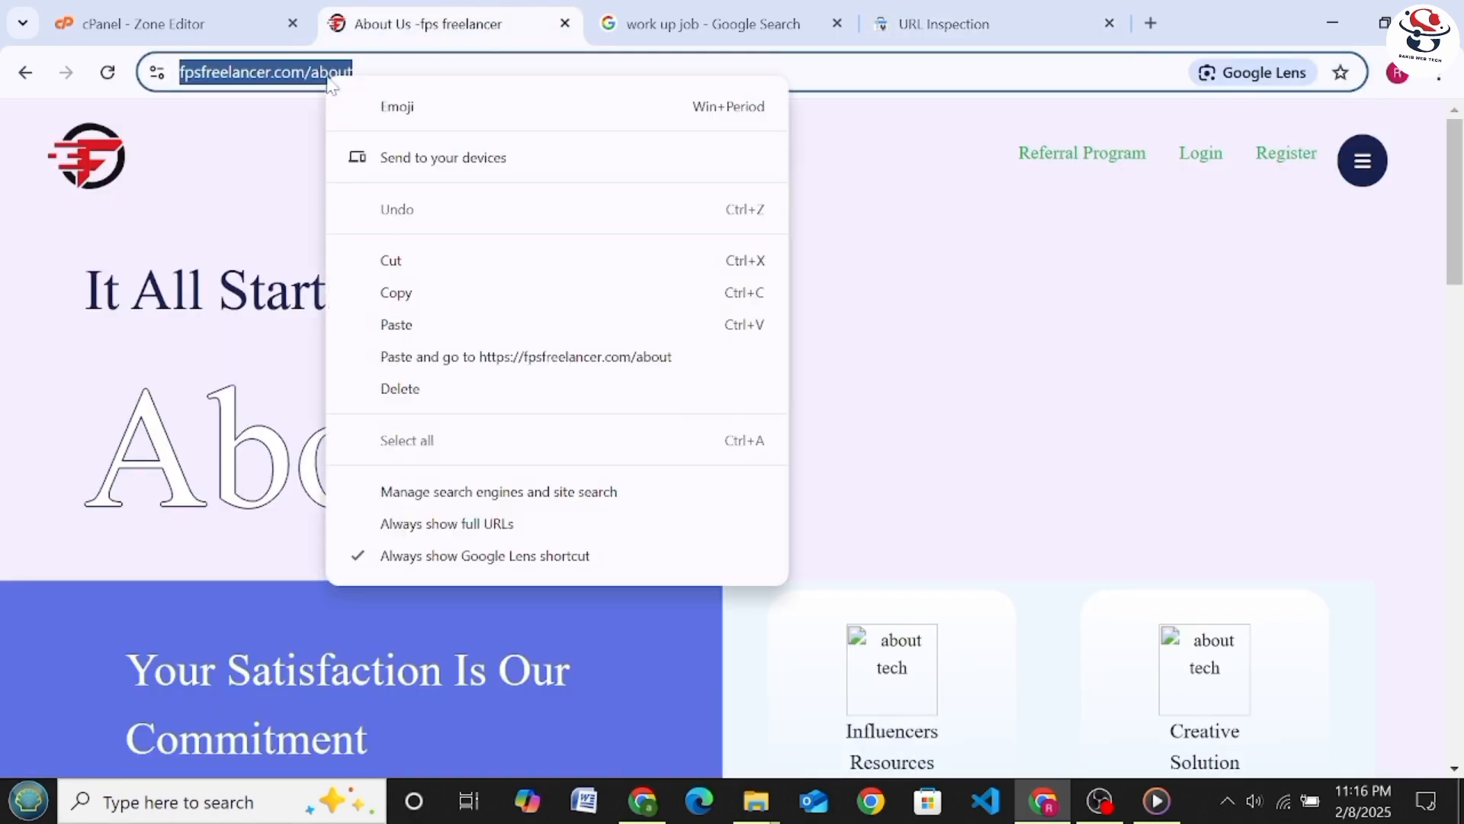
pyautogui.click(425, 296)
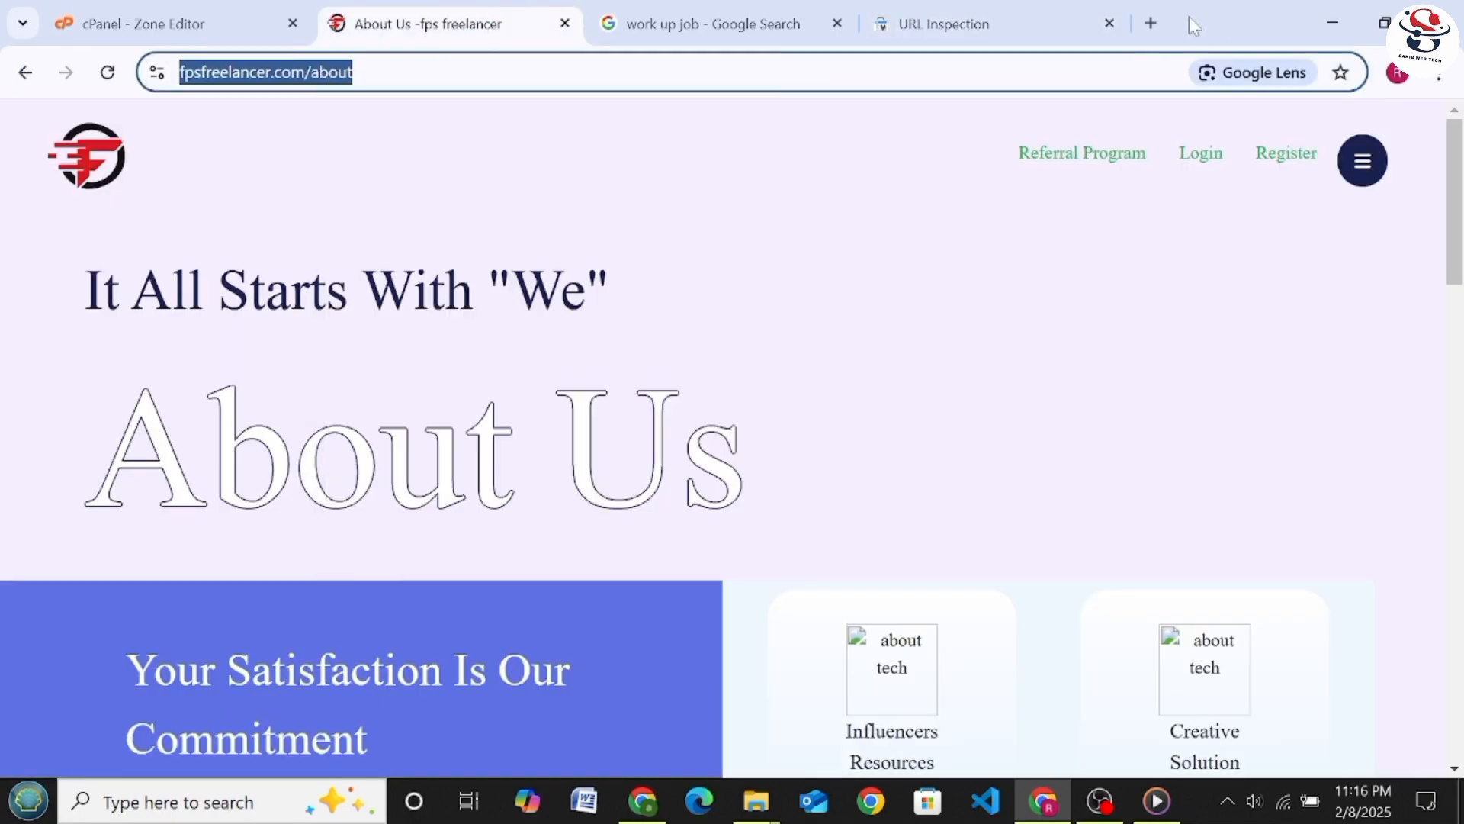
pyautogui.click(1151, 23)
pyautogui.click(1021, 73)
pyautogui.rightClick(1015, 74)
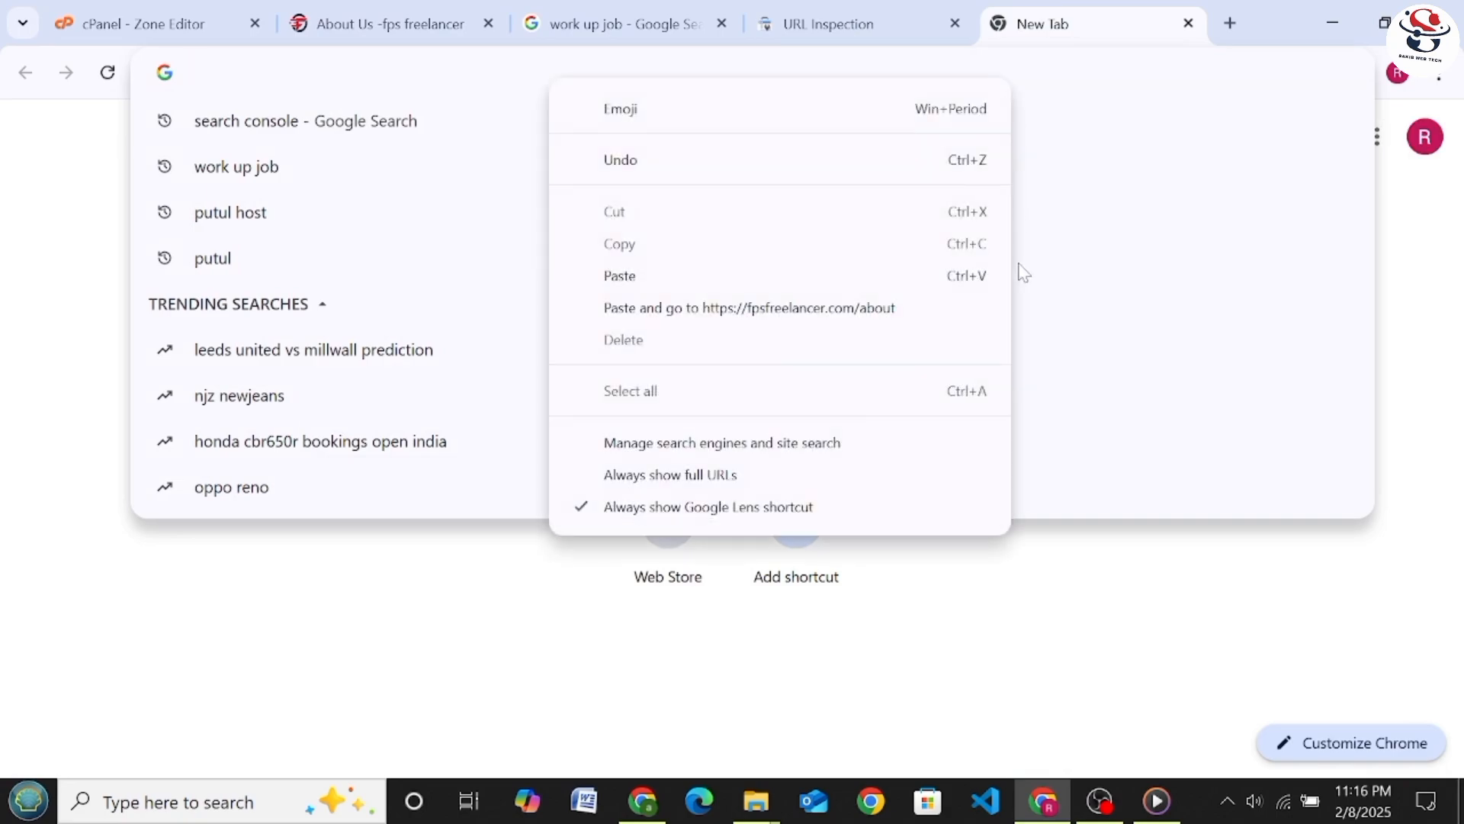
pyautogui.click(975, 274)
pyautogui.press('BackSpace')
pyautogui.press('BackSpace')
pyautogui.press('BackSpace')
pyautogui.press('BackSpace')
pyautogui.press('BackSpace')
pyautogui.press('BackSpace')
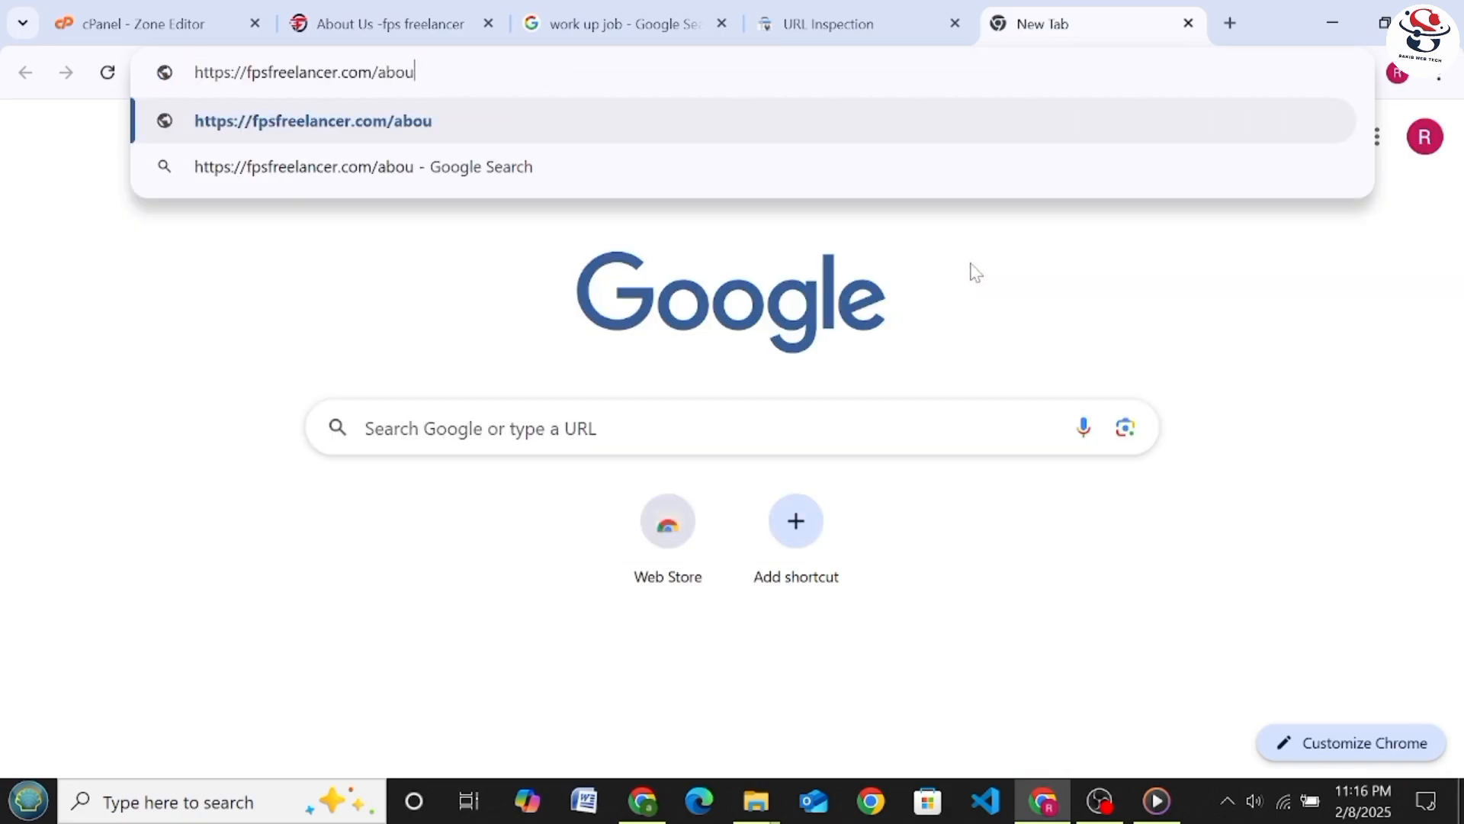
pyautogui.press('BackSpace')
pyautogui.press('BackSpace')
pyautogui.press('BackSpace')
pyautogui.press('BackSpace')
pyautogui.press('BackSpace')
pyautogui.press('BackSpace')
pyautogui.press('BackSpace')
pyautogui.press('BackSpace')
pyautogui.press('BackSpace')
pyautogui.press('BackSpace')
pyautogui.press('BackSpace')
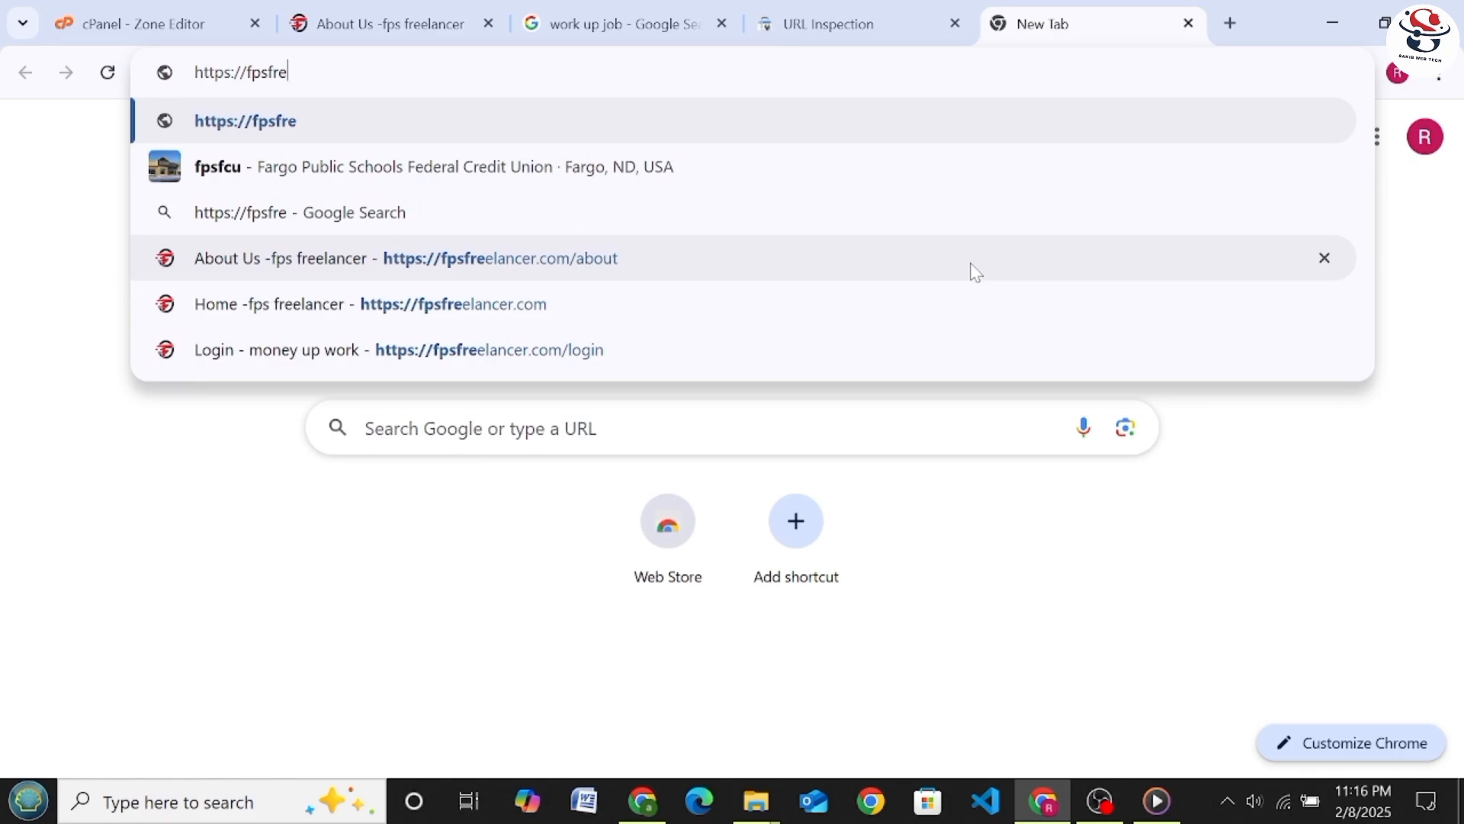
pyautogui.press('BackSpace')
pyautogui.press('BackSpace')
pyautogui.press('BackSpace')
pyautogui.press('BackSpace')
pyautogui.press('BackSpace')
pyautogui.press('BackSpace')
pyautogui.press('BackSpace')
pyautogui.press('BackSpace')
pyautogui.press('BackSpace')
pyautogui.press('BackSpace')
pyautogui.press('BackSpace')
pyautogui.press('BackSpace')
pyautogui.press('BackSpace')
pyautogui.press('BackSpace')
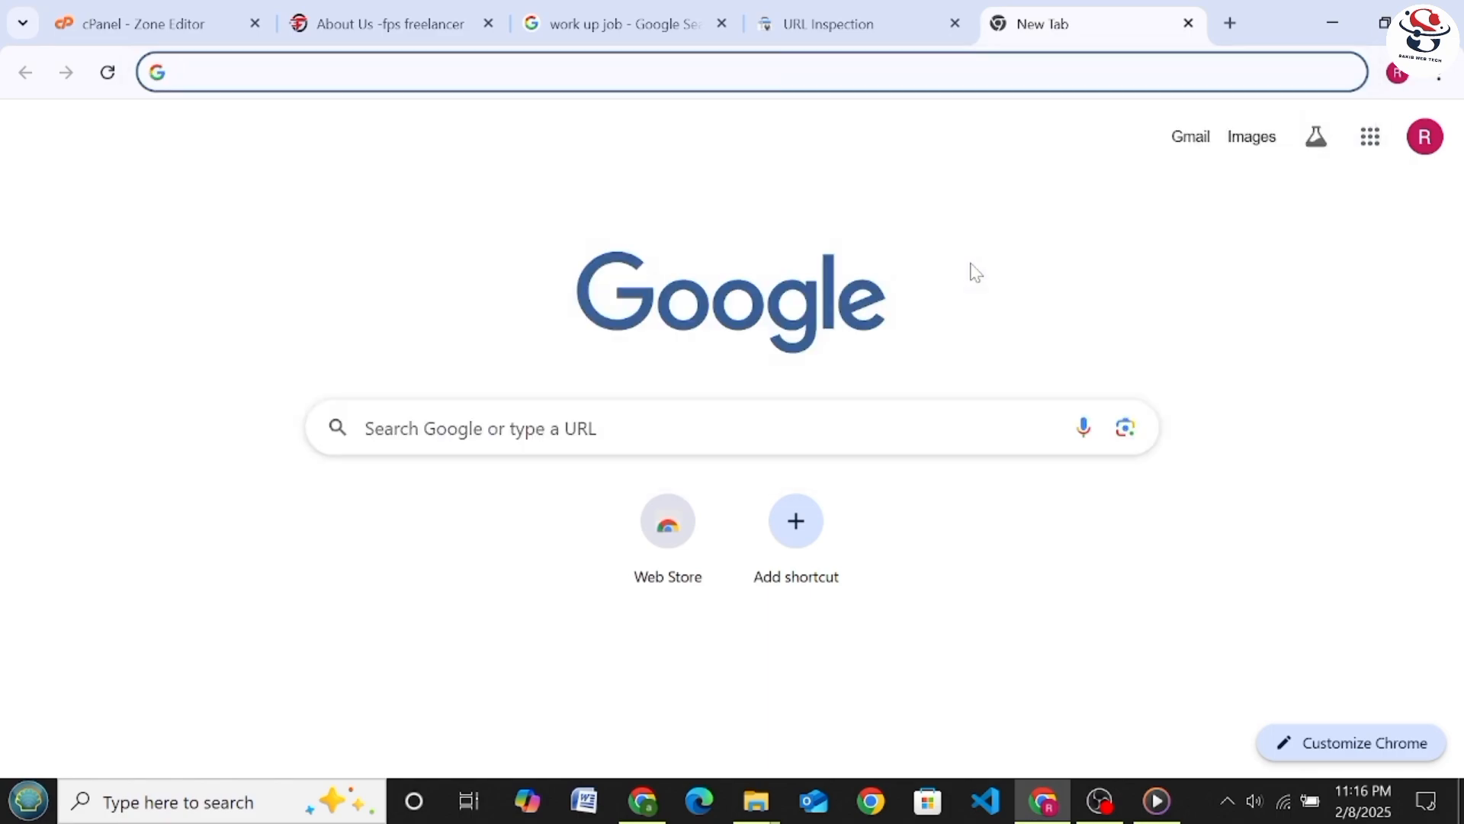
# Paste the copied address into the new tab, trim it to fpsfreelancer, search Google for it and look through the results
pyautogui.rightClick(946, 72)
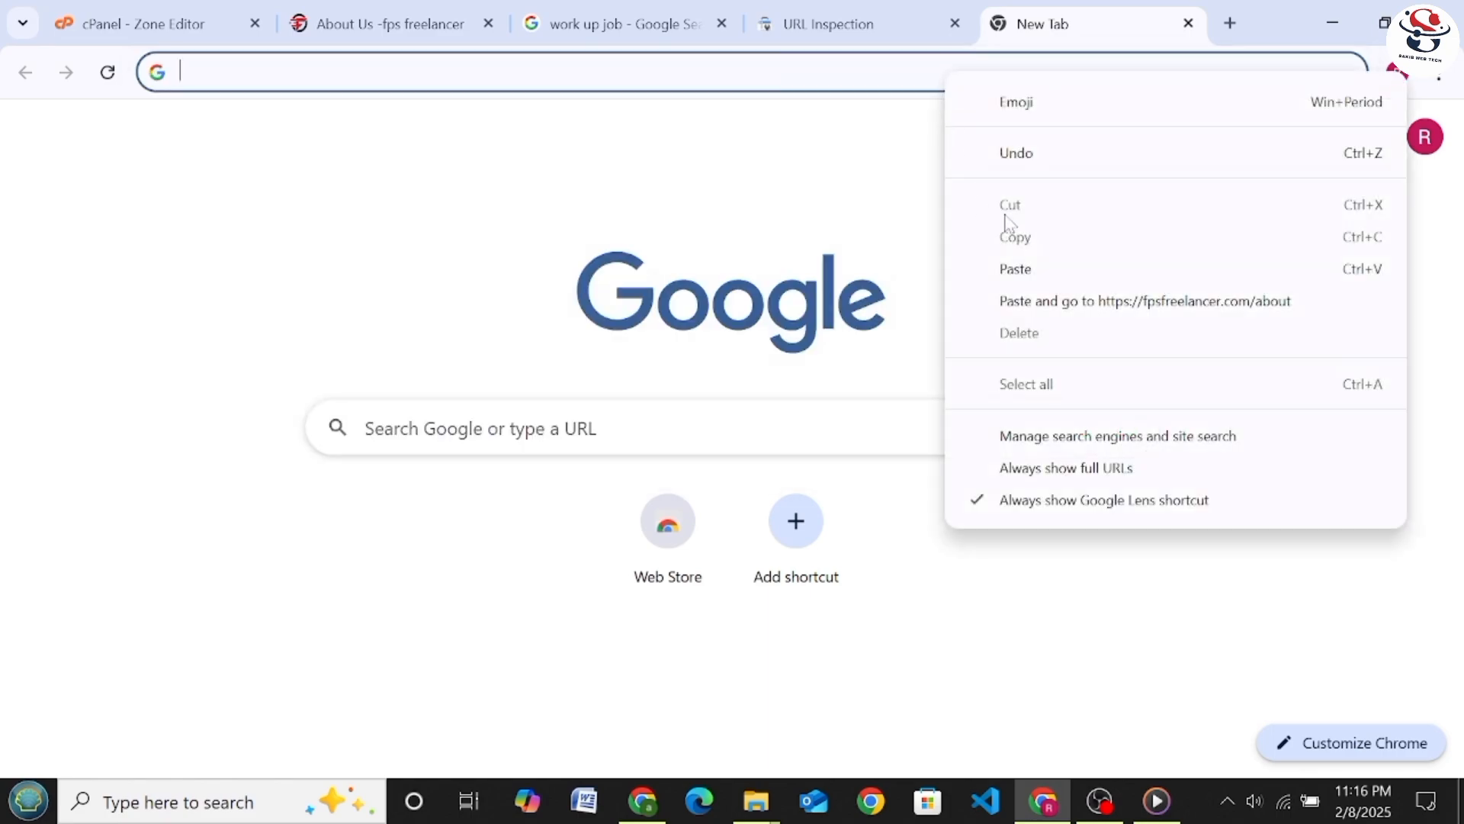
pyautogui.click(1029, 266)
pyautogui.press('BackSpace')
pyautogui.press('BackSpace')
pyautogui.press('BackSpace')
pyautogui.press('BackSpace')
pyautogui.press('BackSpace')
pyautogui.press('BackSpace')
pyautogui.press('BackSpace')
pyautogui.press('BackSpace')
pyautogui.press('BackSpace')
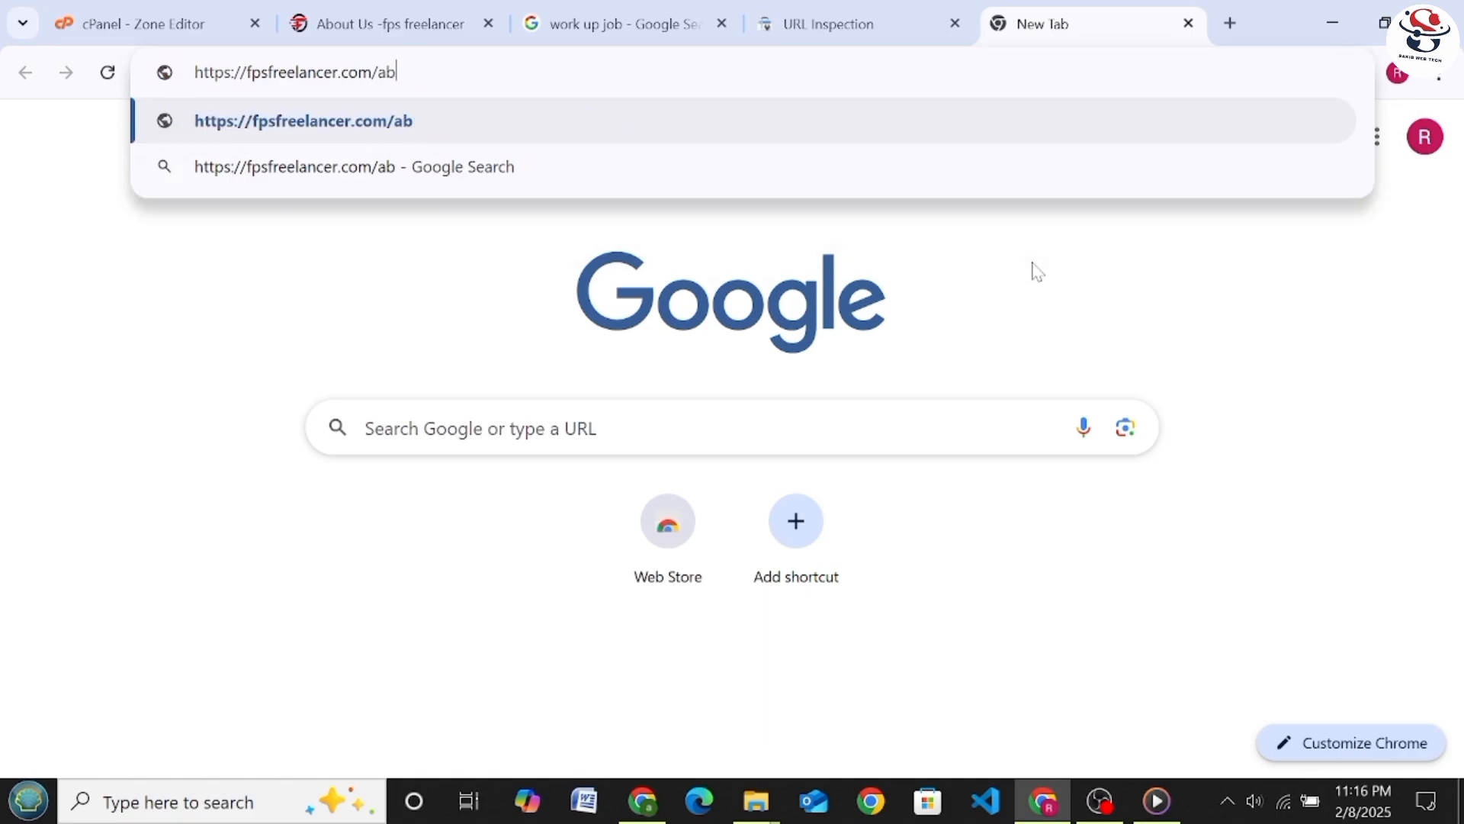
pyautogui.press('BackSpace')
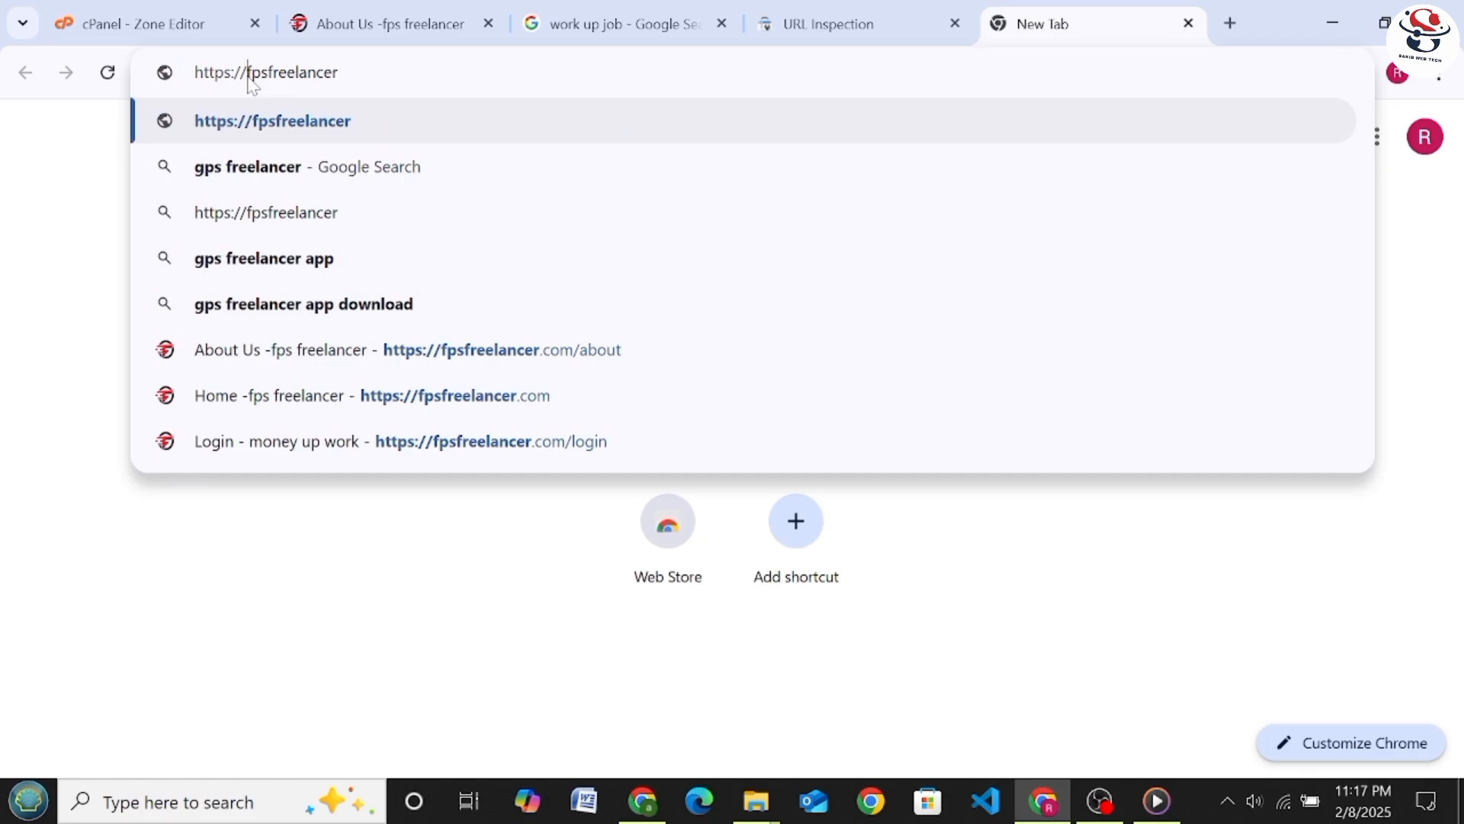
pyautogui.press('BackSpace')
pyautogui.press('BackSpace')
pyautogui.press('BackSpace')
pyautogui.press('BackSpace')
pyautogui.press('BackSpace')
pyautogui.press('BackSpace')
pyautogui.press('BackSpace')
pyautogui.press('BackSpace')
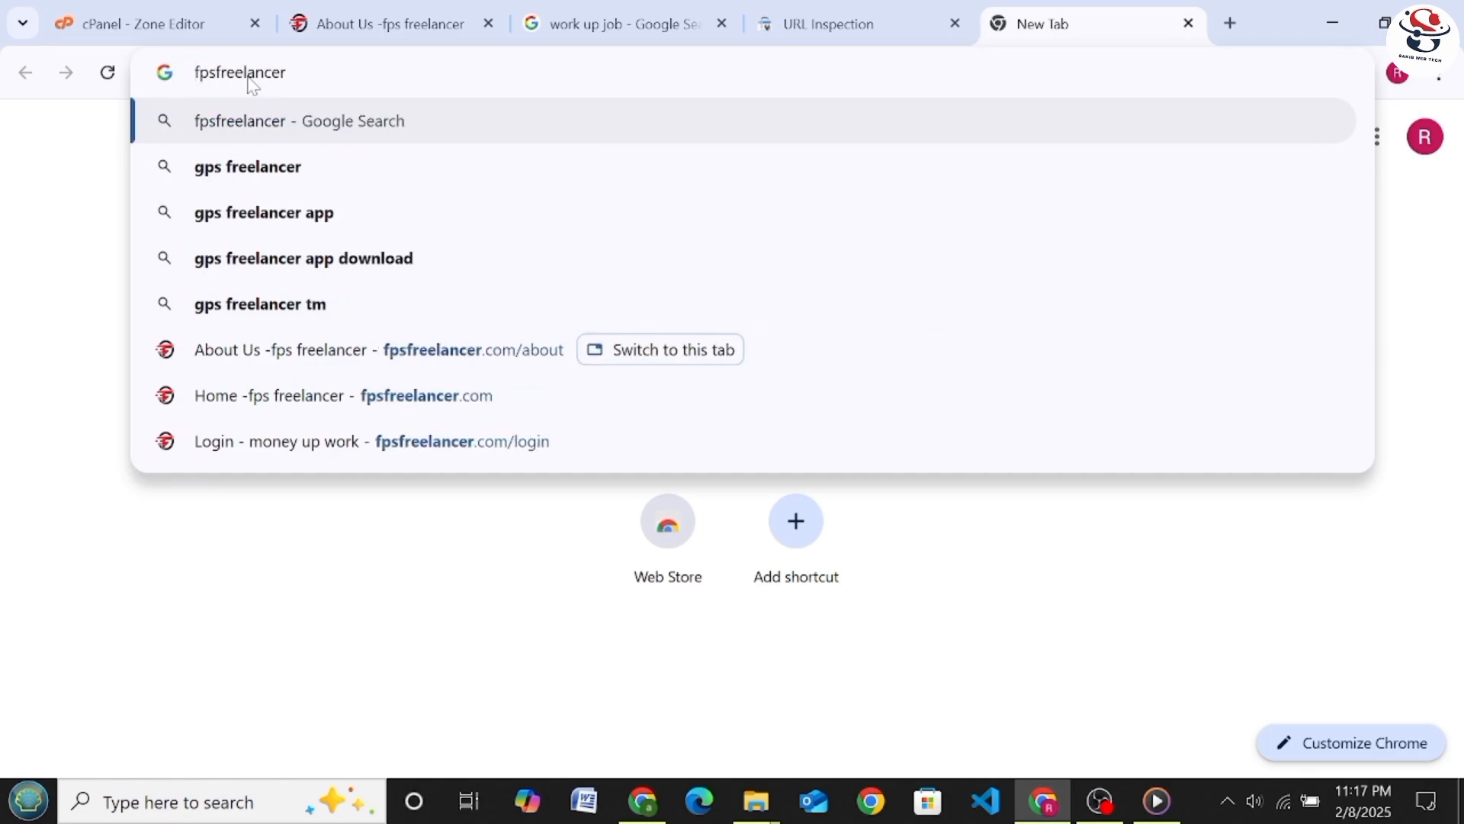
pyautogui.press('Return')
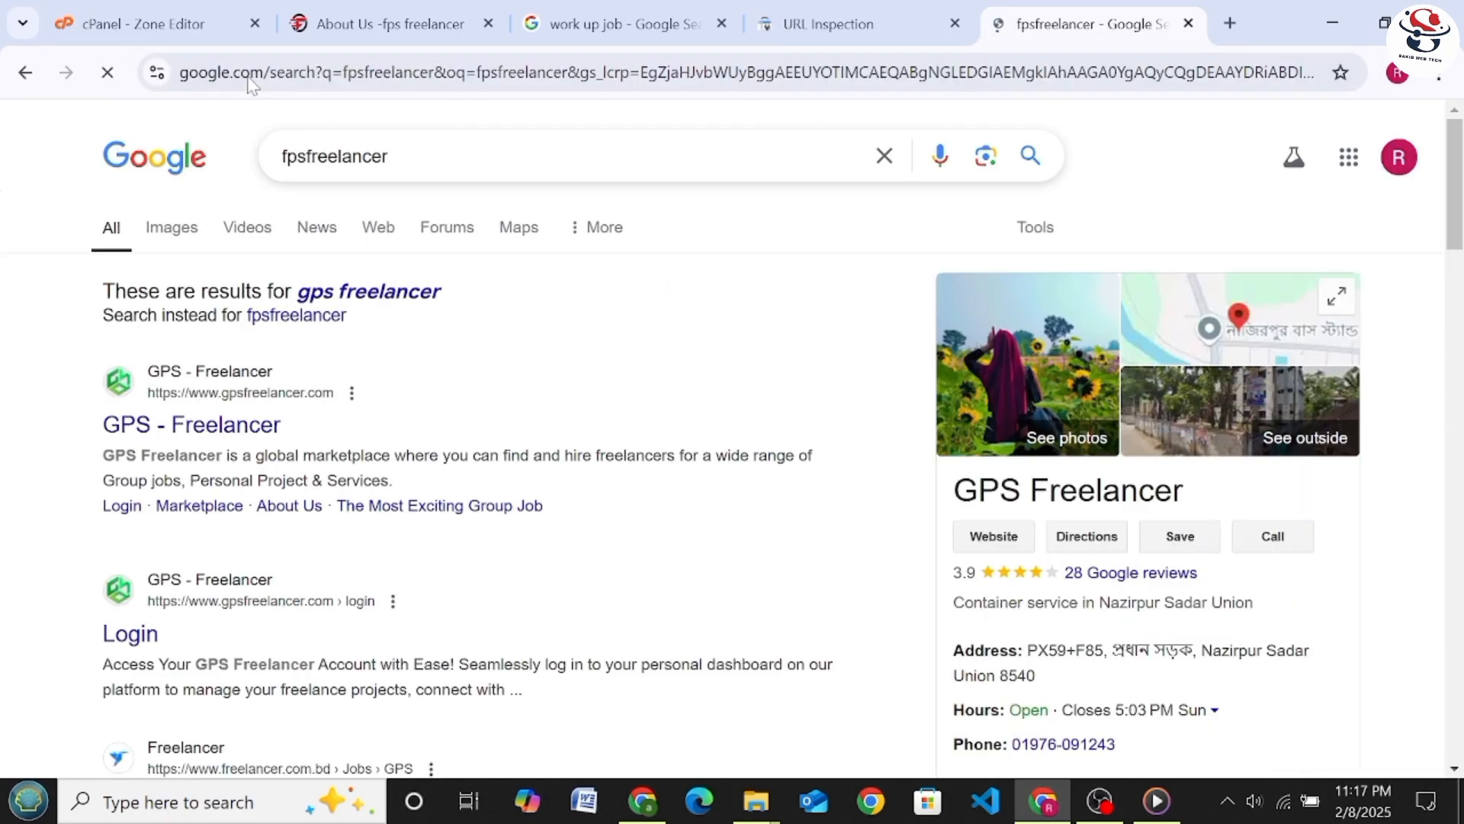
pyautogui.scroll(-5, 359, 368)
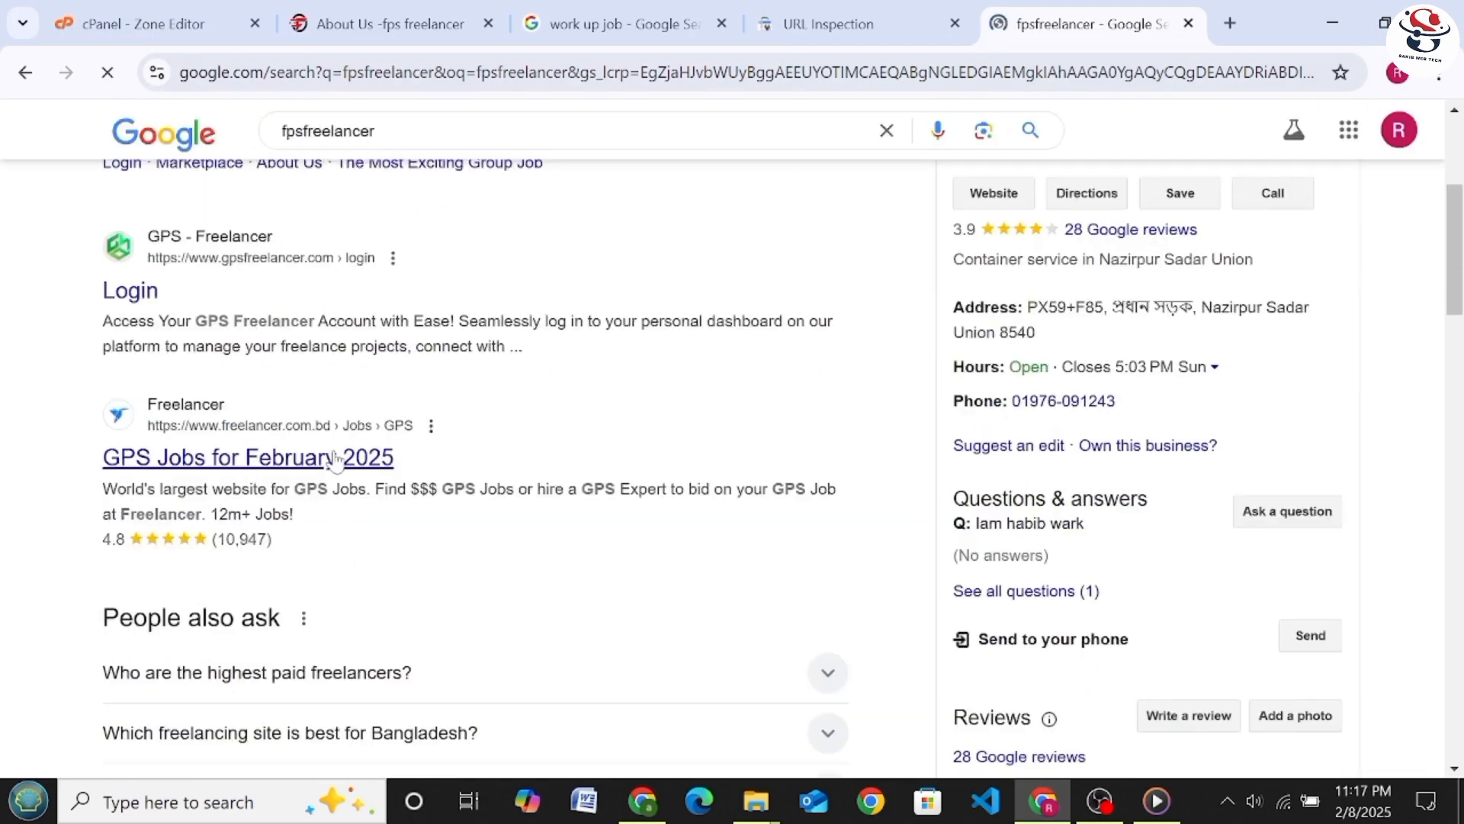
pyautogui.scroll(-8, 358, 369)
pyautogui.scroll(13, 488, 549)
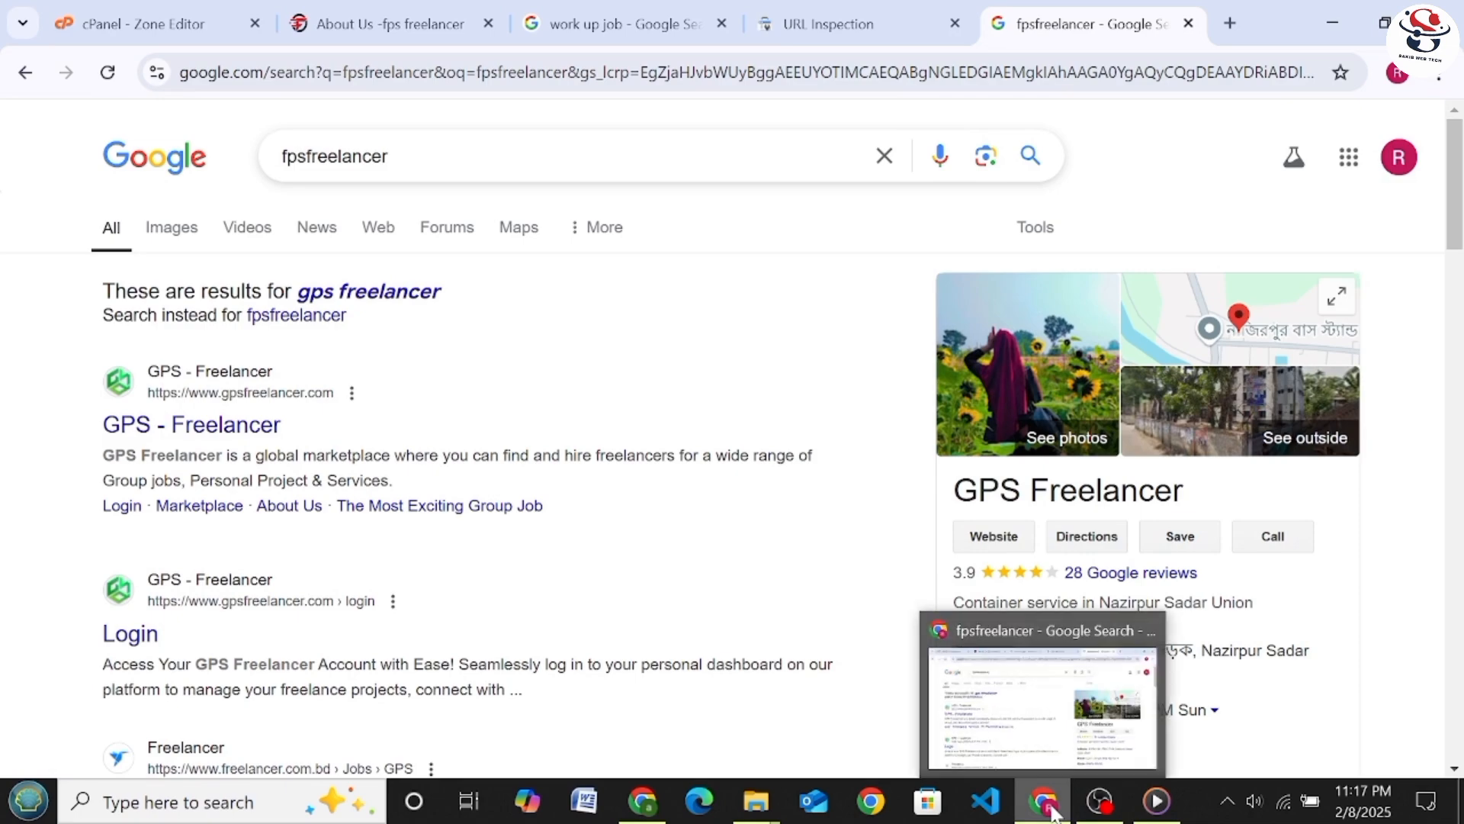
pyautogui.click(1095, 802)
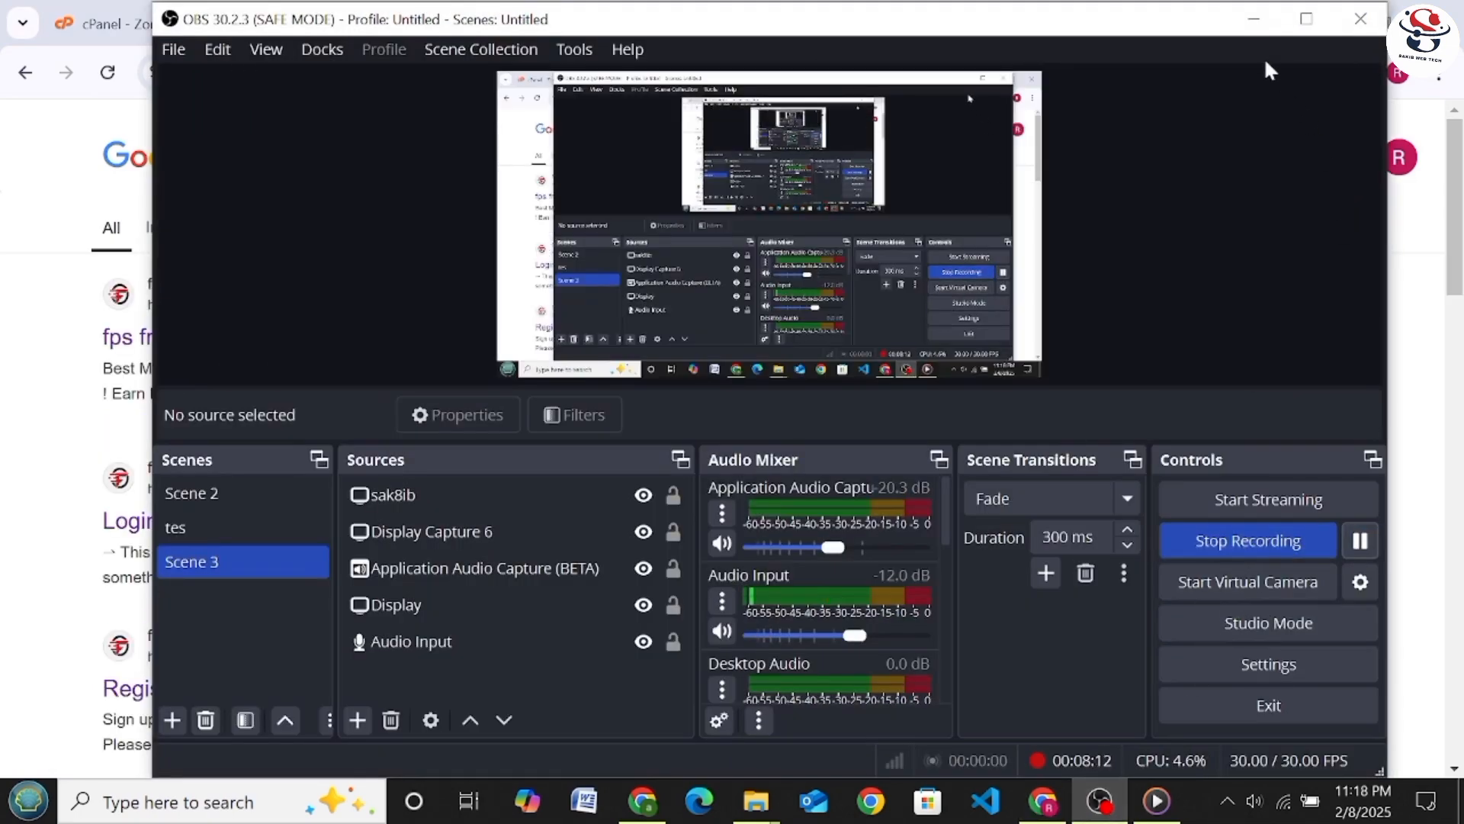
pyautogui.click(1256, 21)
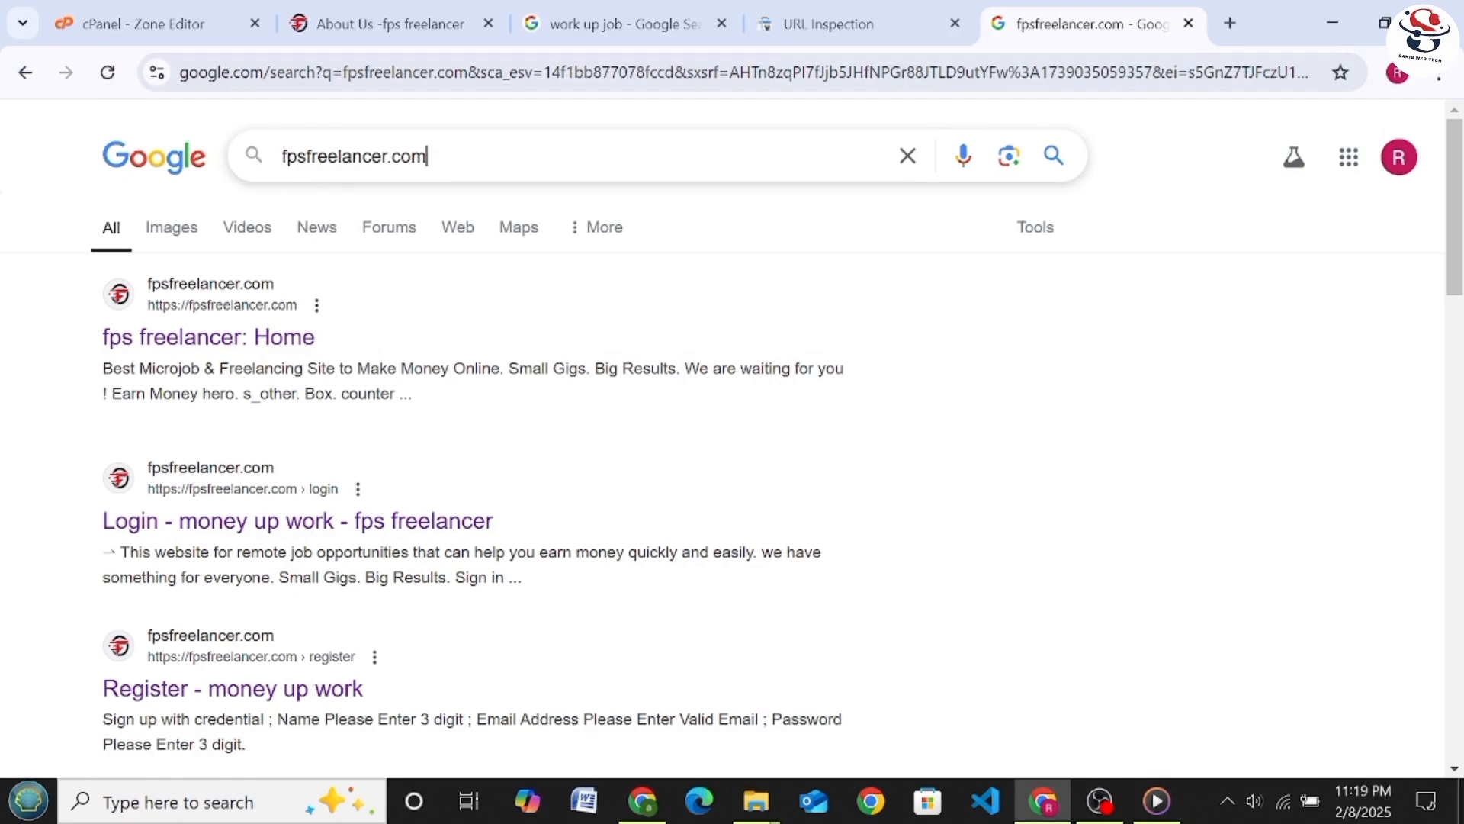
# Shorten the Google query fpsfreelancer.com to fpsfreelancer, run the search and check the results for the website
pyautogui.press('BackSpace')
pyautogui.press('BackSpace')
pyautogui.press('BackSpace')
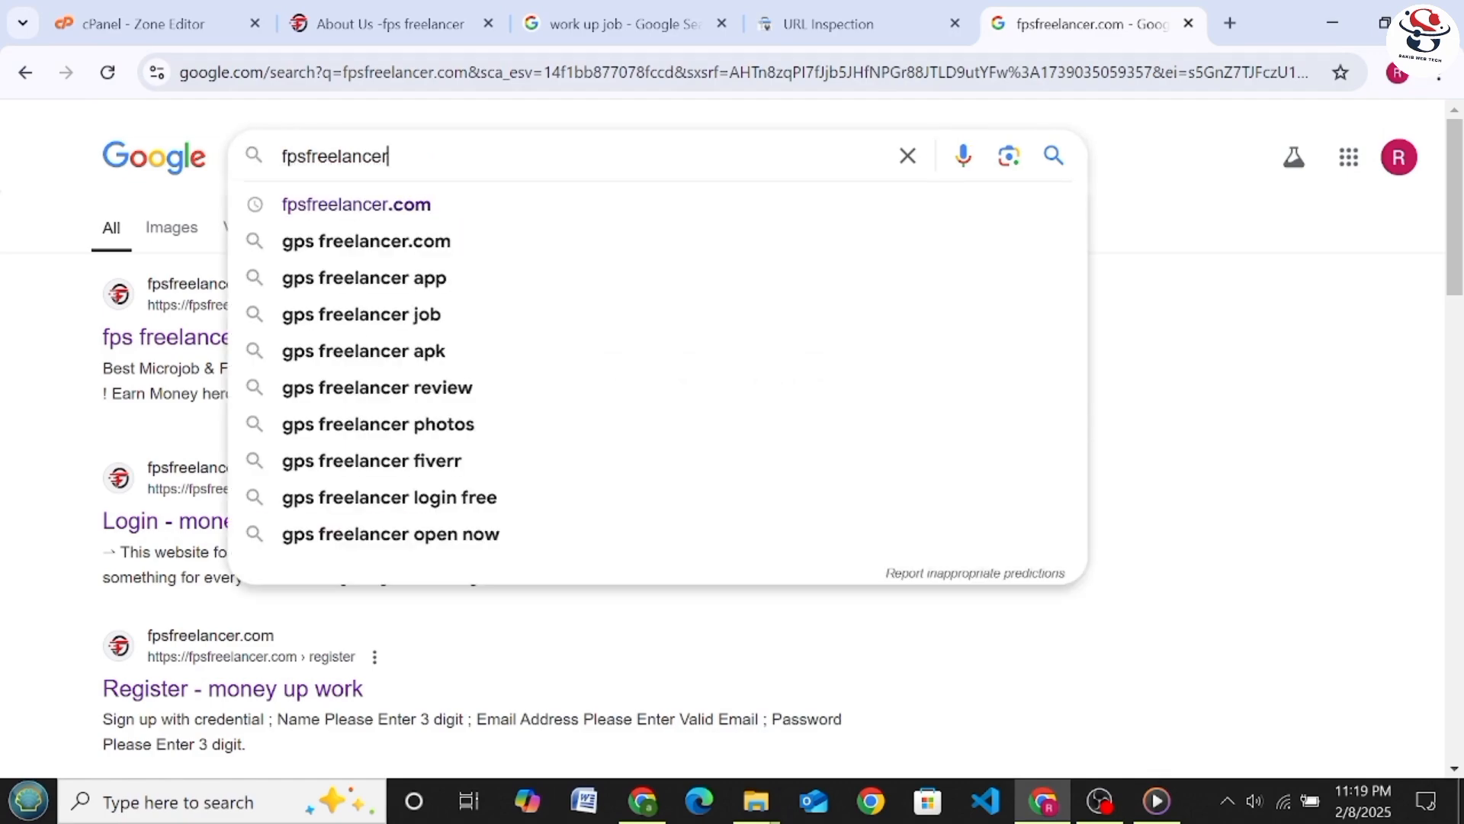
pyautogui.press('Return')
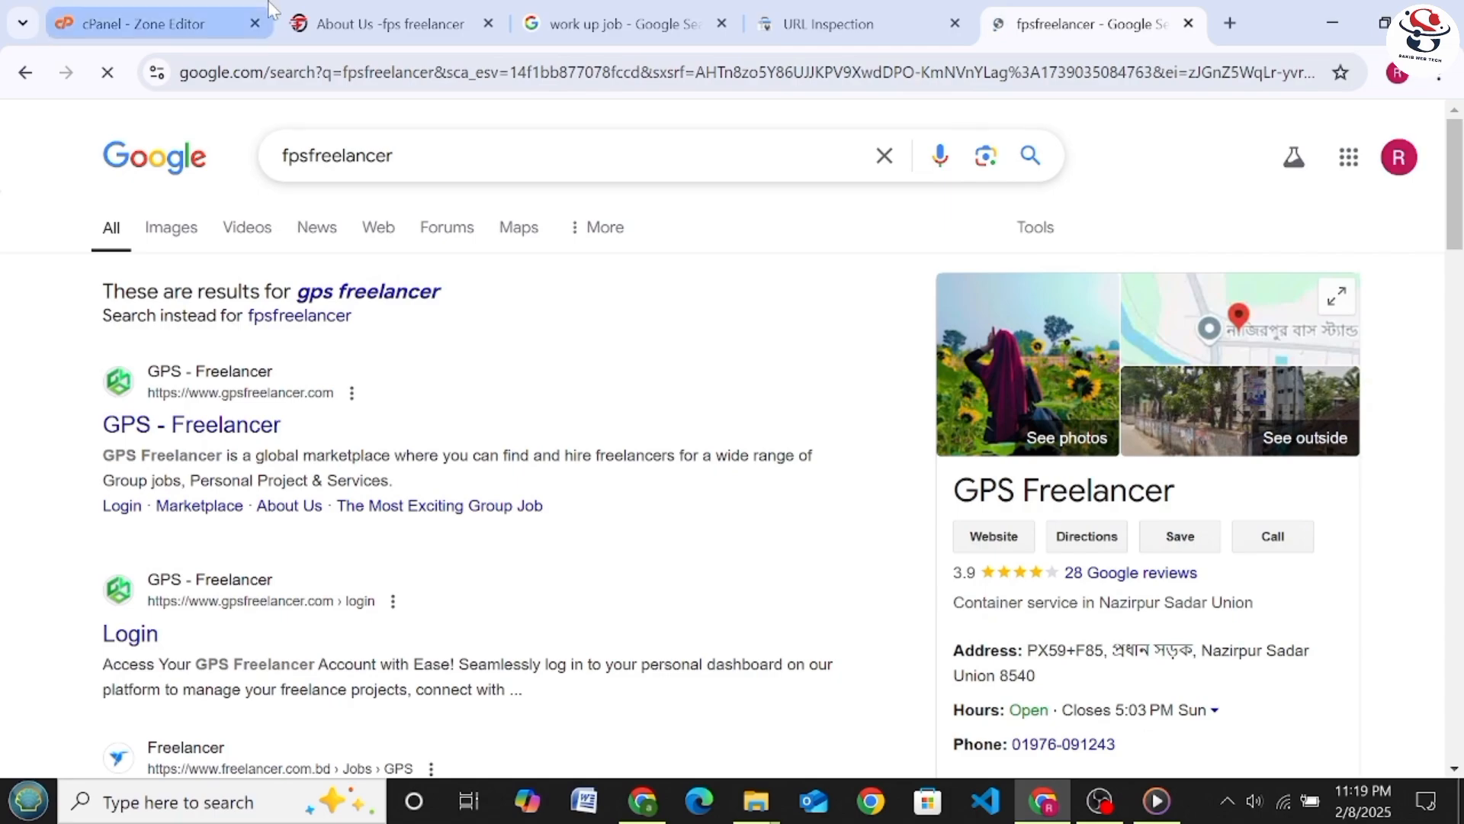
pyautogui.scroll(-5, 478, 160)
pyautogui.scroll(5, 313, 610)
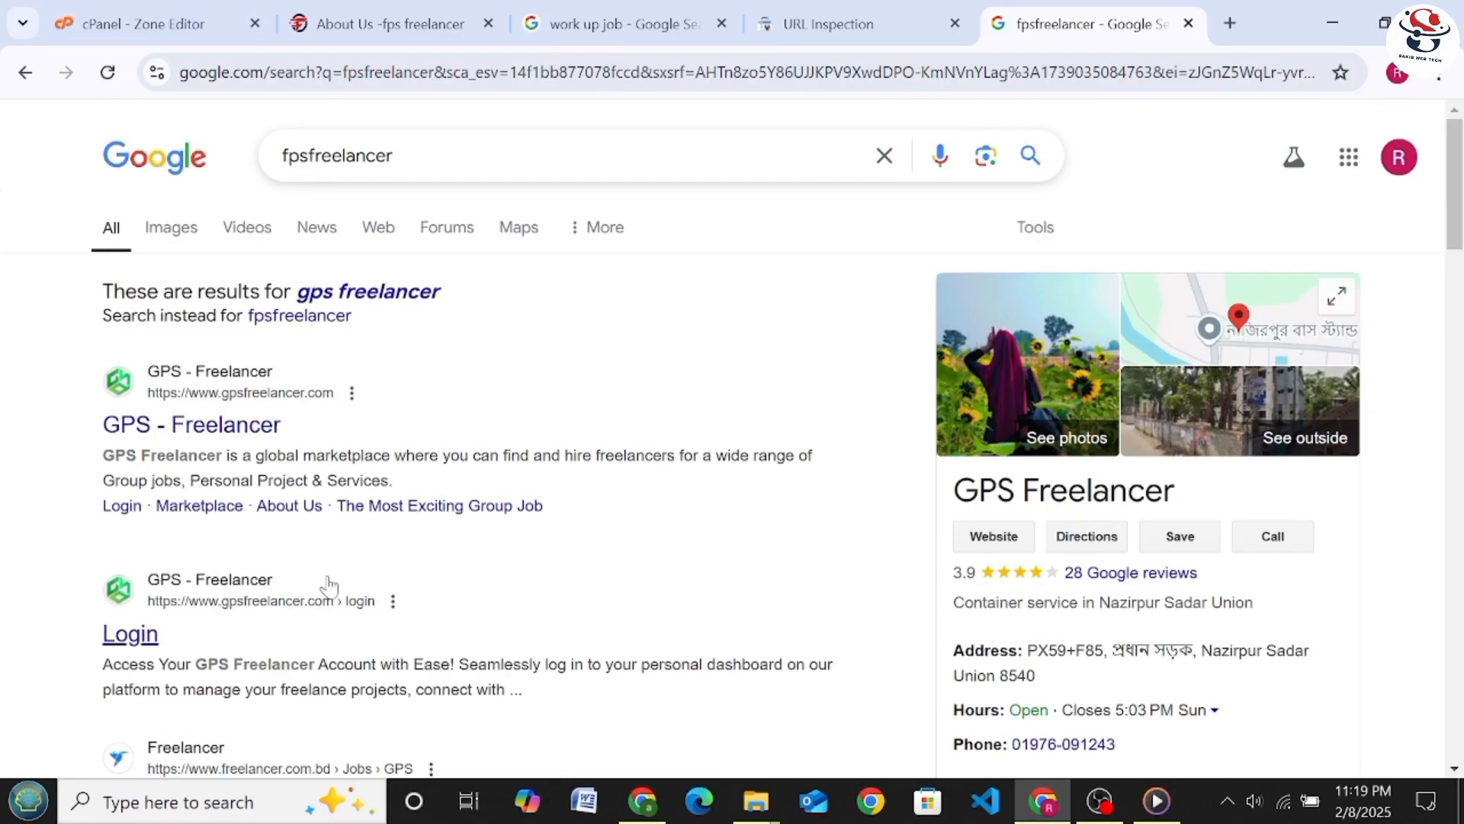
# Return to Search Console and dismiss the indexing confirmation for the about page
pyautogui.click(820, 30)
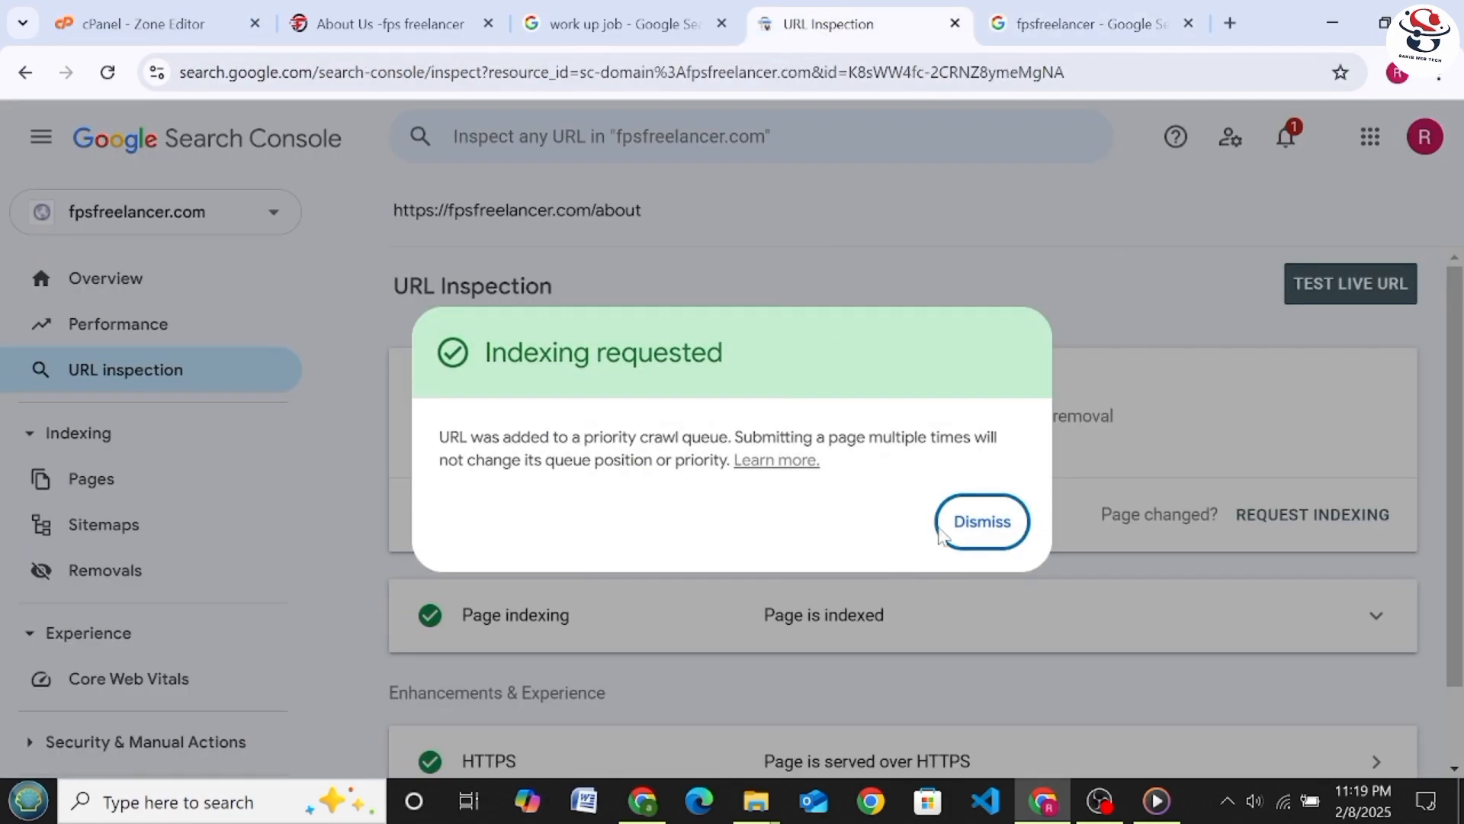
pyautogui.click(976, 525)
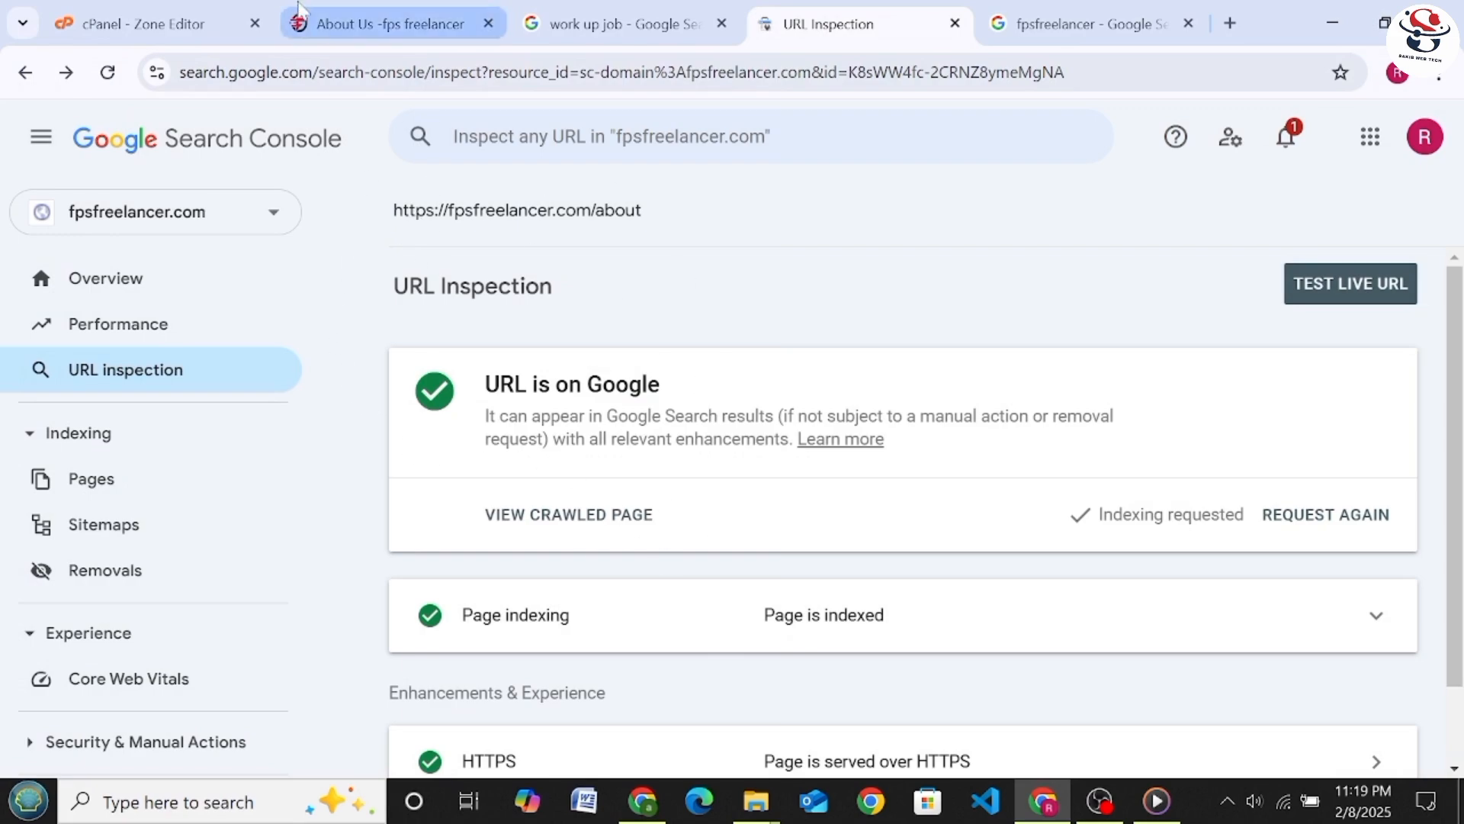
# Switch to cPanel and go from the Zone Editor to the Tools page
pyautogui.click(194, 21)
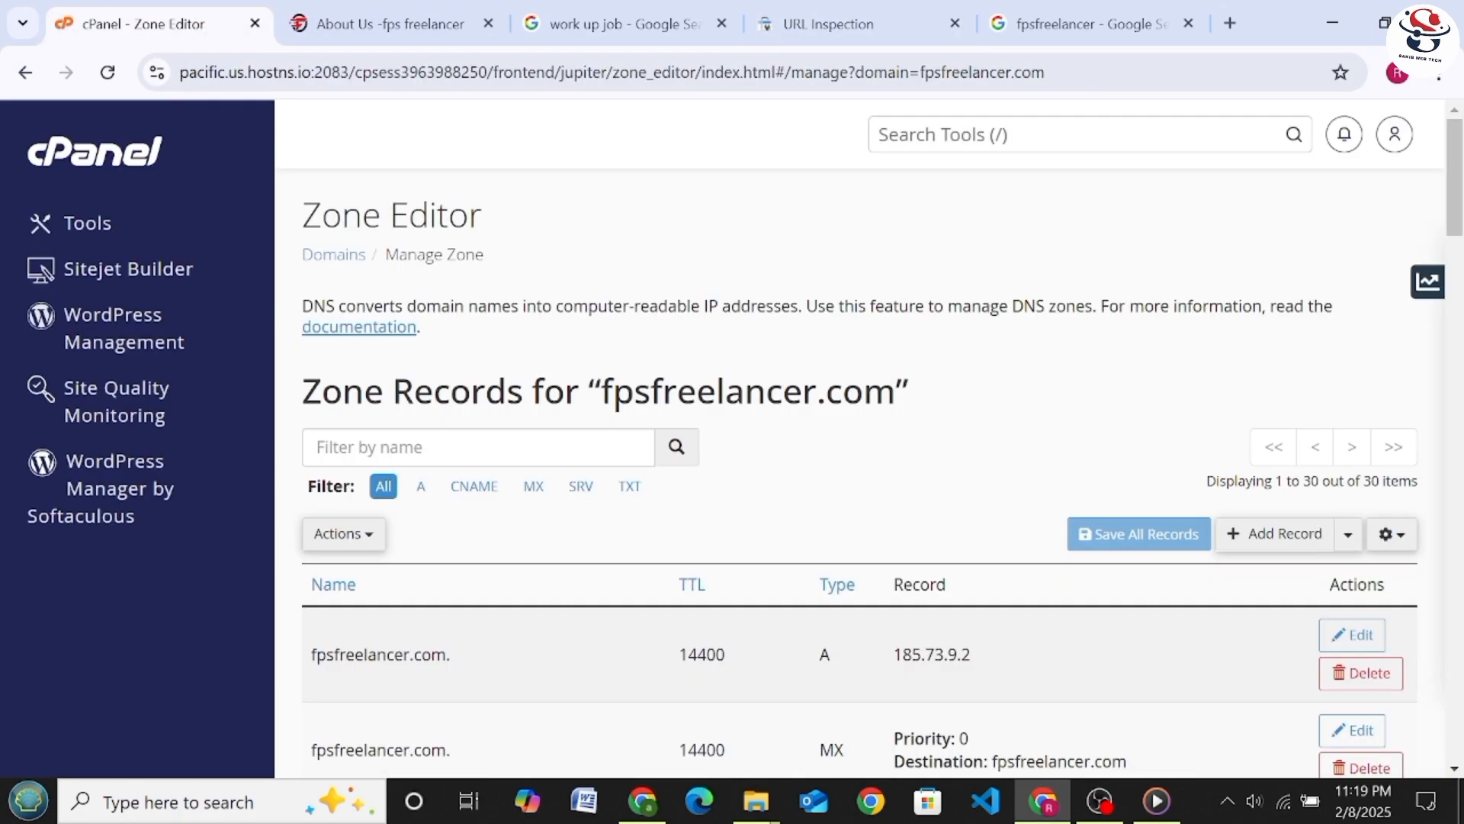
pyautogui.click(200, 228)
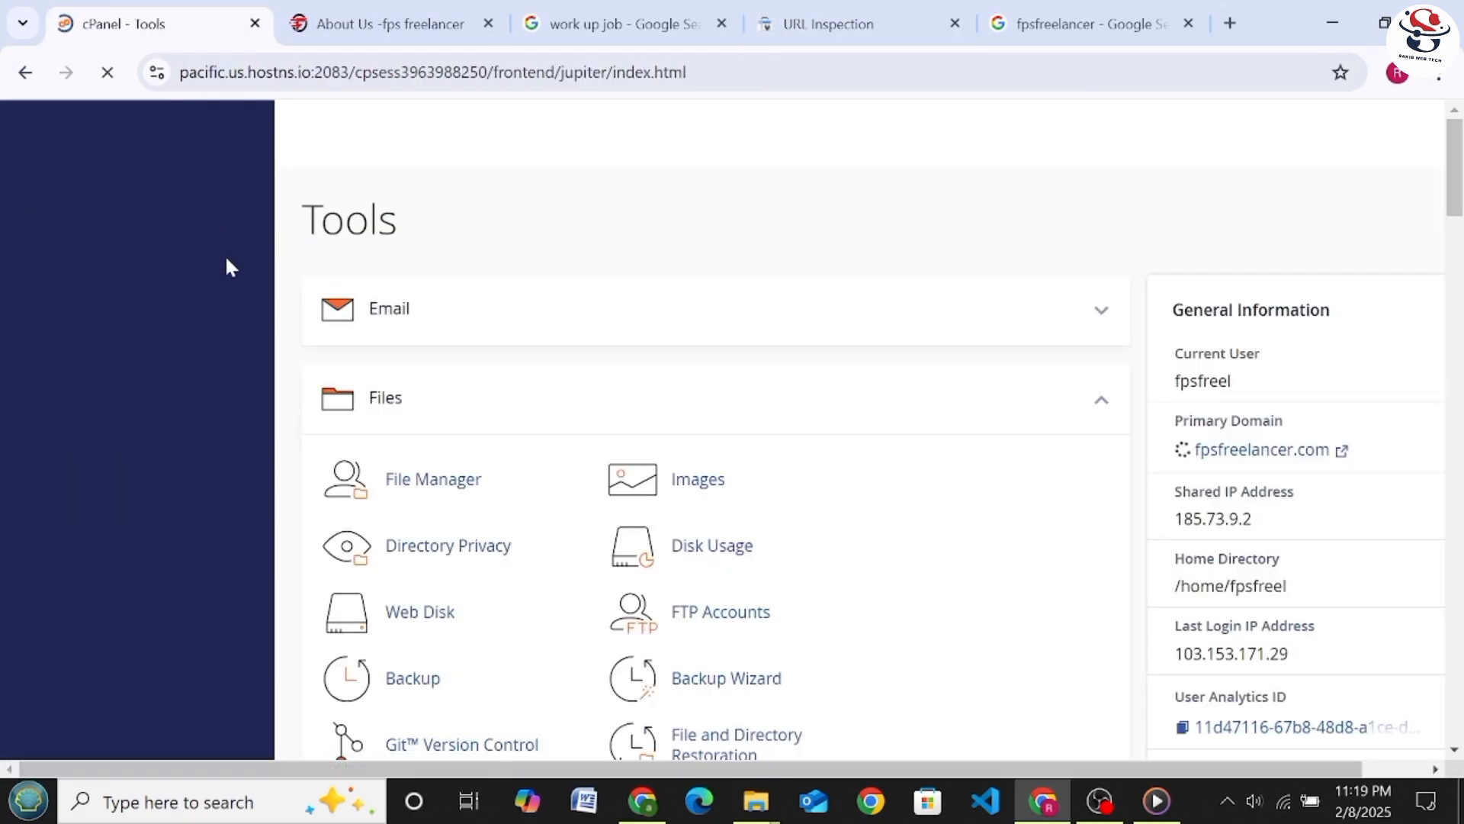